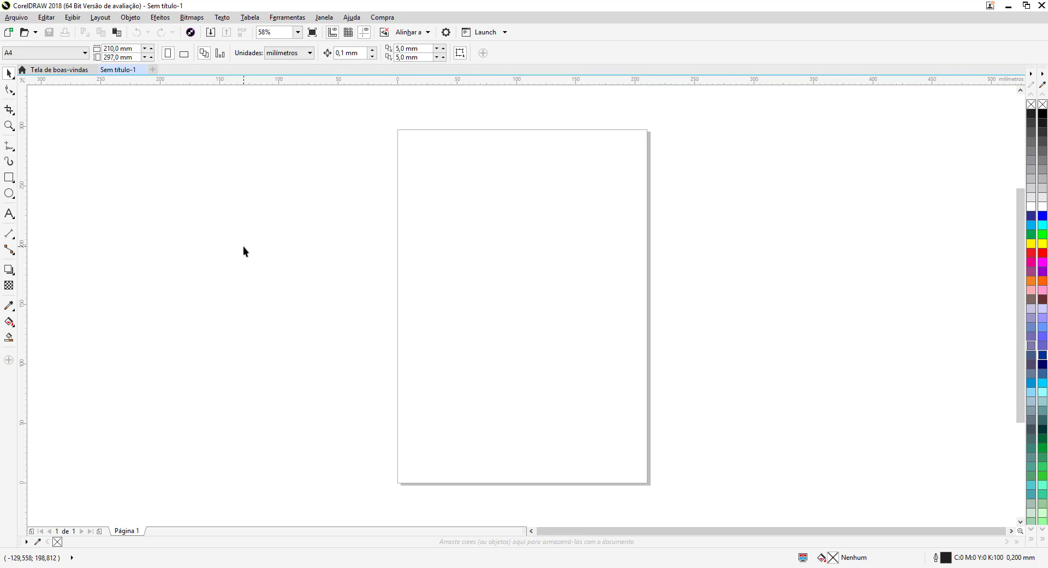
Step: Draw a circle about 186 mm in diameter in the empty area beside the page and return to the Pick tool
left_click_drag(244, 251, 487, 248)
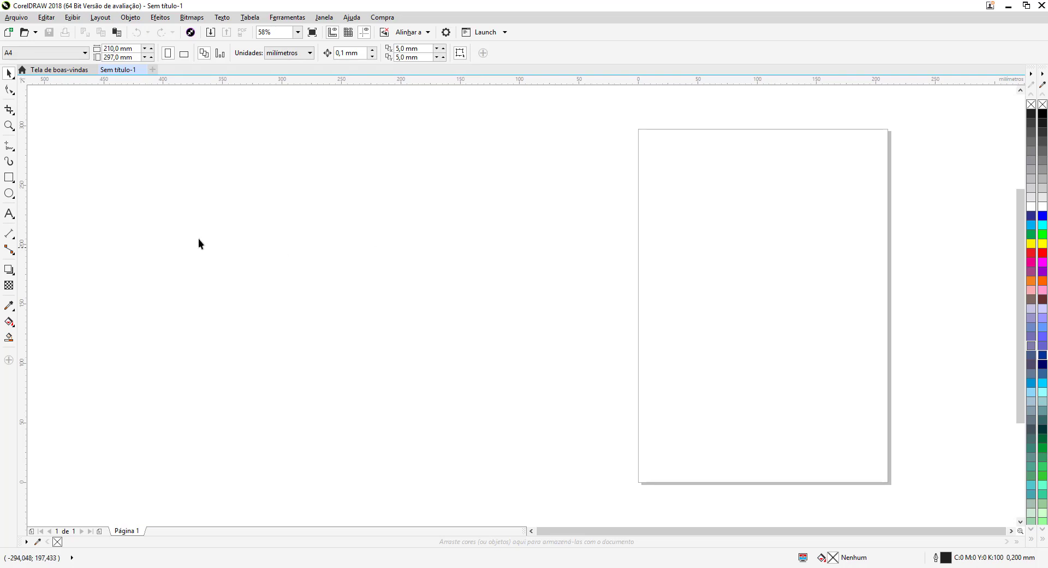
left_click(11, 195)
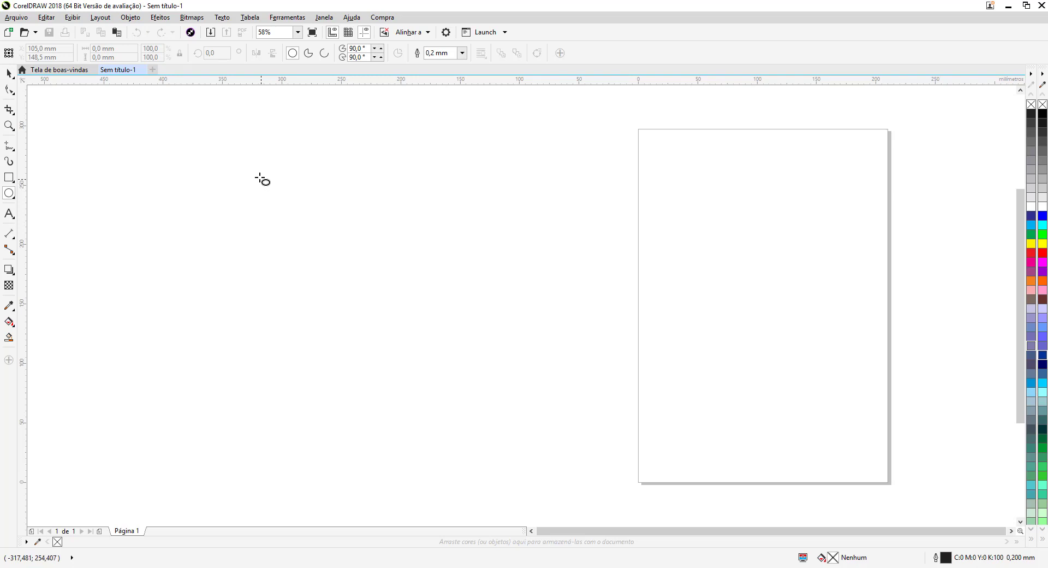
left_click_drag(244, 157, 465, 341)
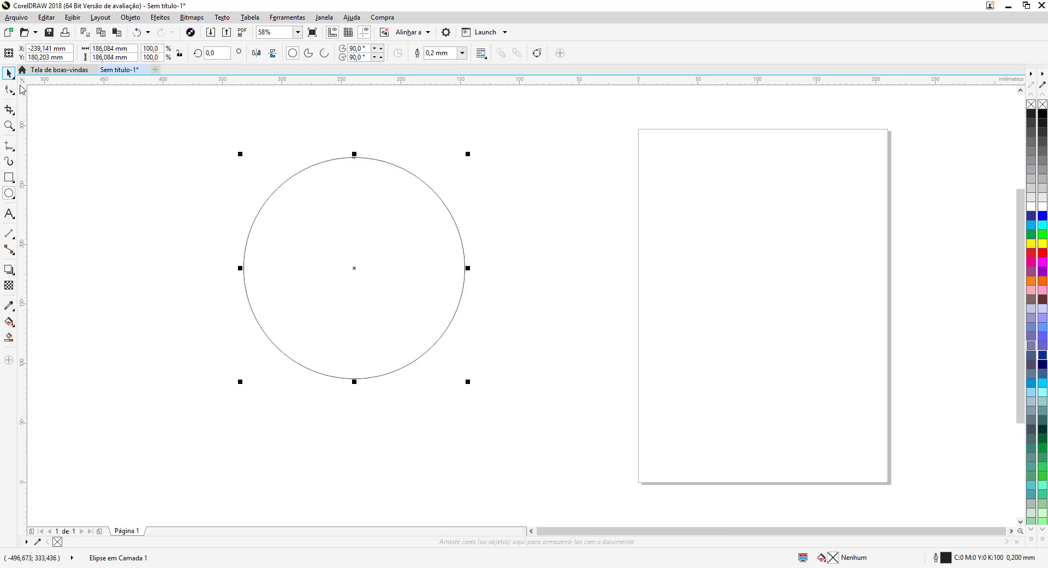
key("space")
key("space")
key("space")
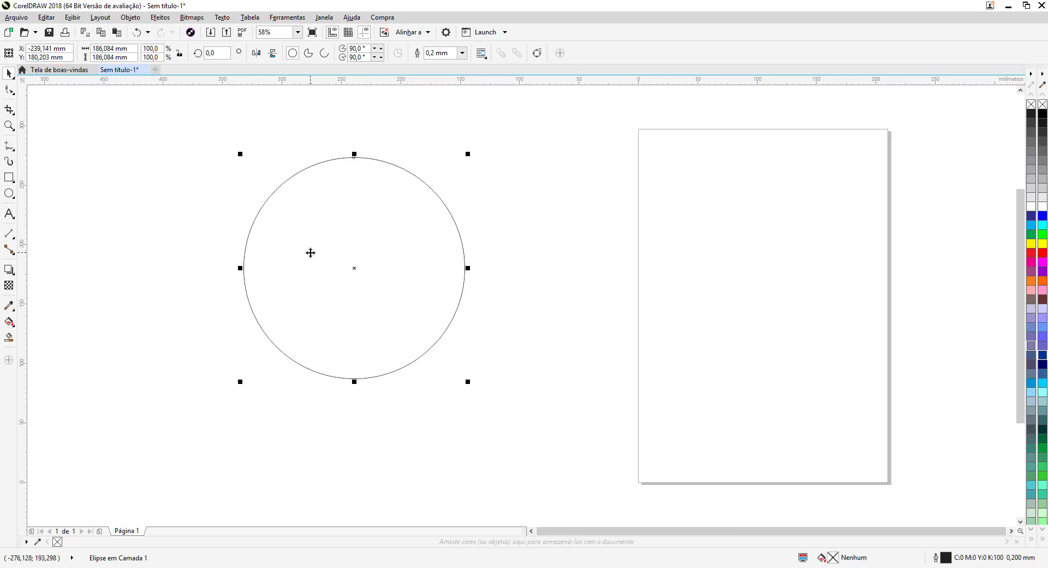
Step: Make three progressively smaller concentric copies of the circle, about 101 mm, 49 mm and 24 mm in diameter
key("ctrl+v")
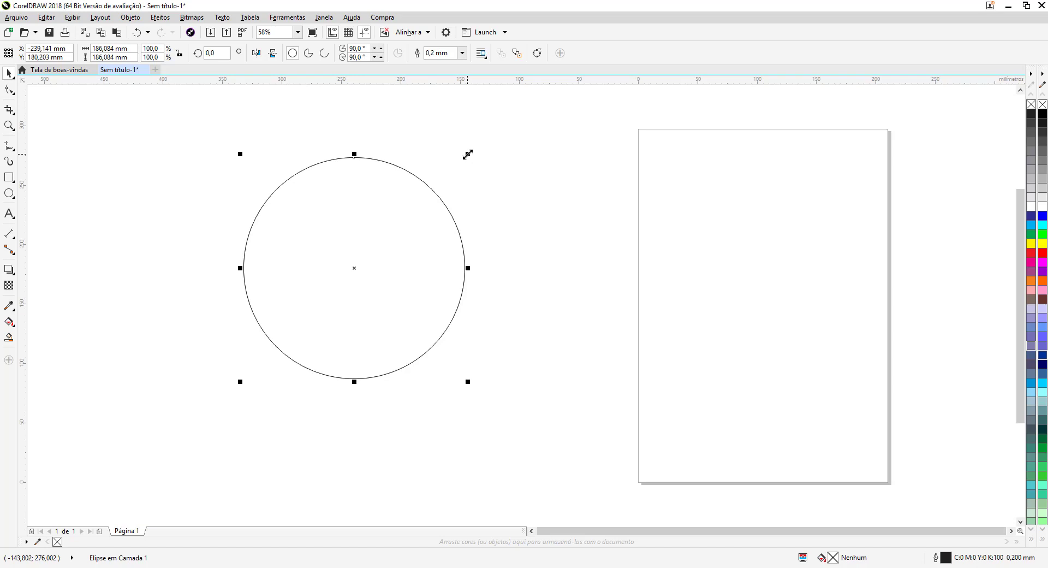
left_click_drag(468, 154, 425, 206)
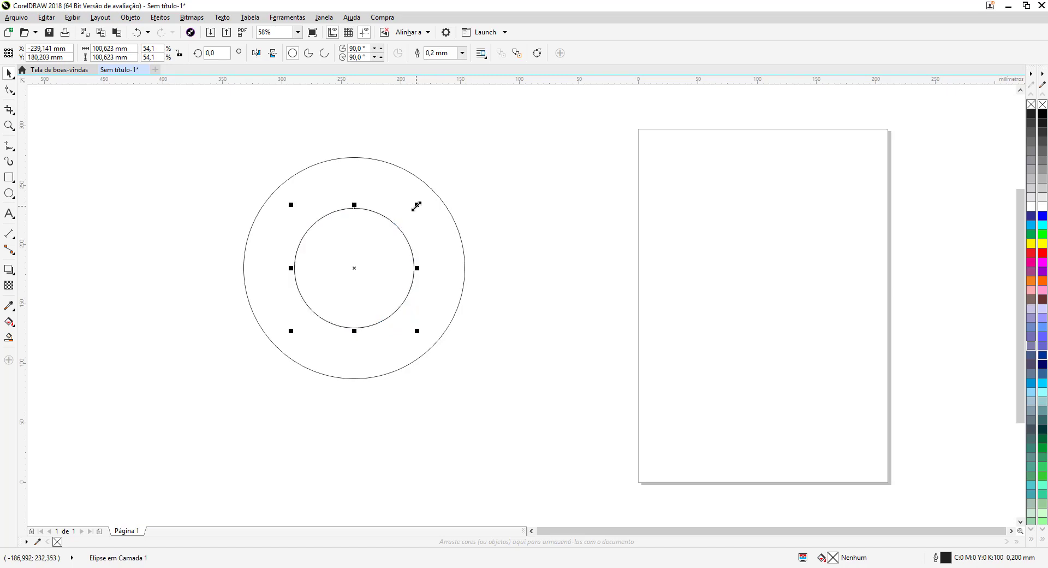
left_click_drag(416, 206, 392, 237)
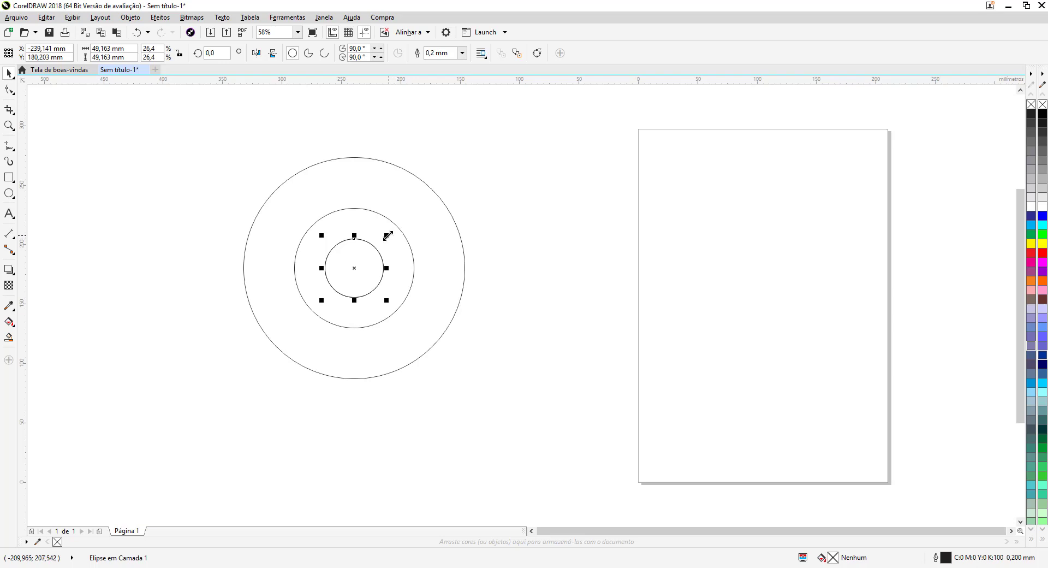
left_click_drag(387, 235, 372, 249)
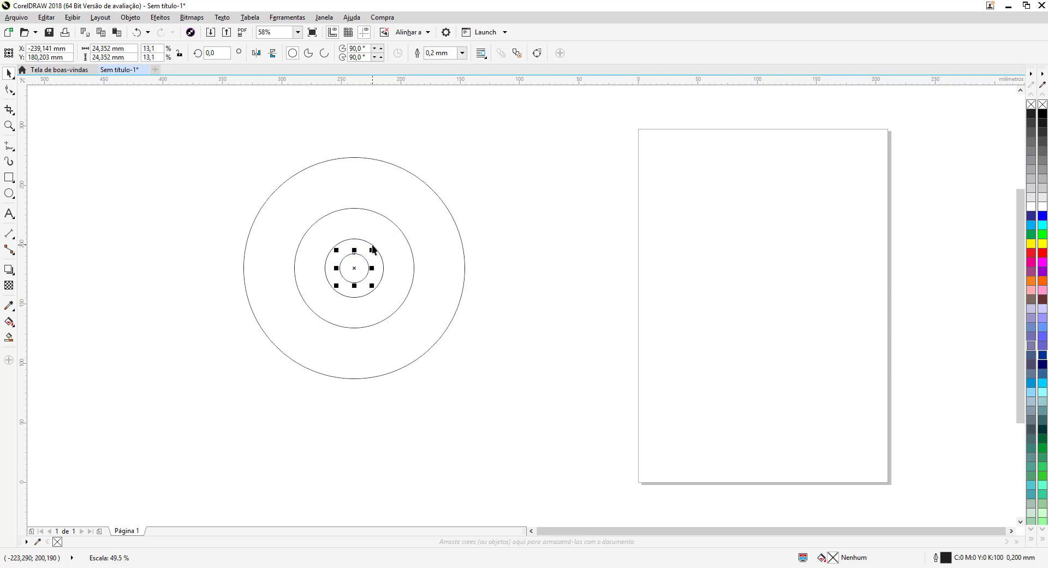
Step: Delete the three inner circles, keeping only the large outer circle
left_click(443, 270)
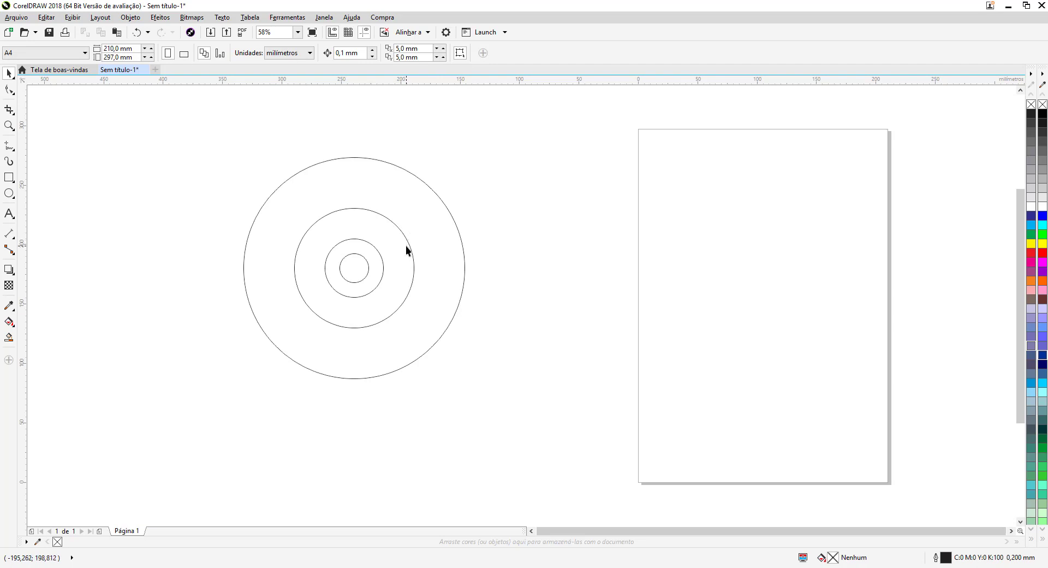
left_click_drag(504, 190, 211, 358)
key("Delete")
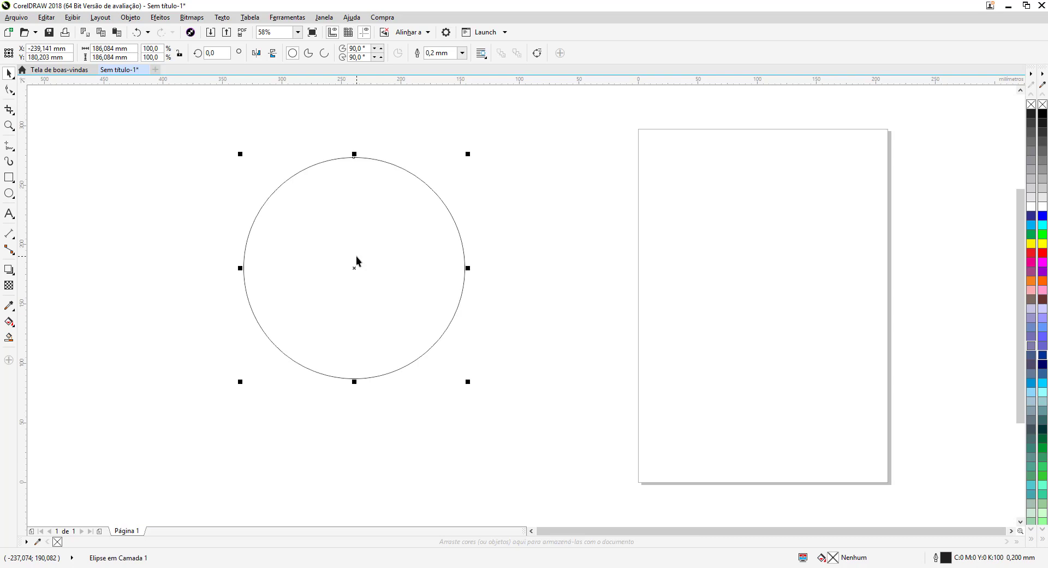
Step: Duplicate the circle with a 5,0 mm horizontal and vertical offset and delete the copy
key("ctrl+d")
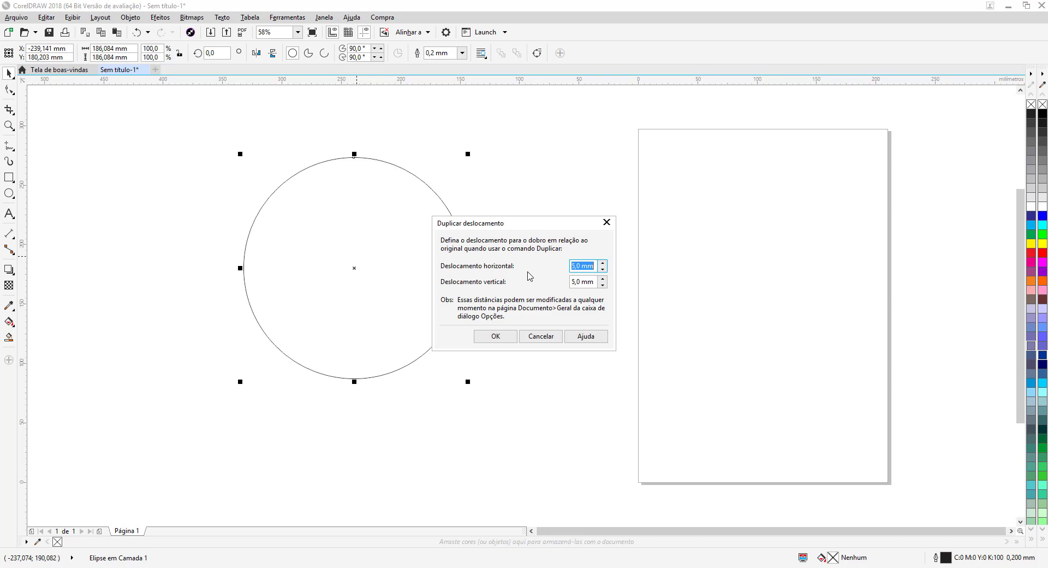
left_click(509, 336)
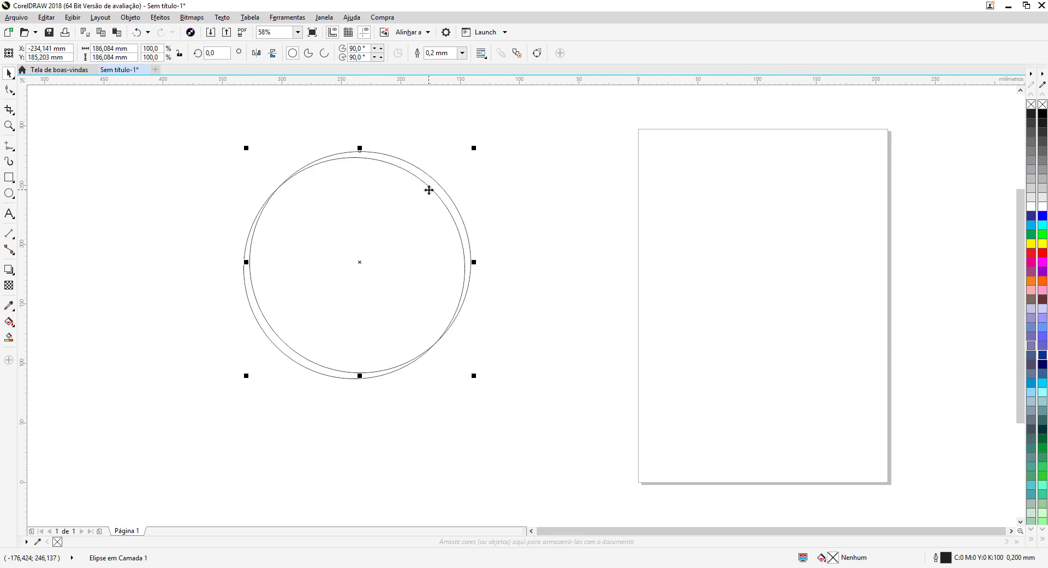
key("Delete")
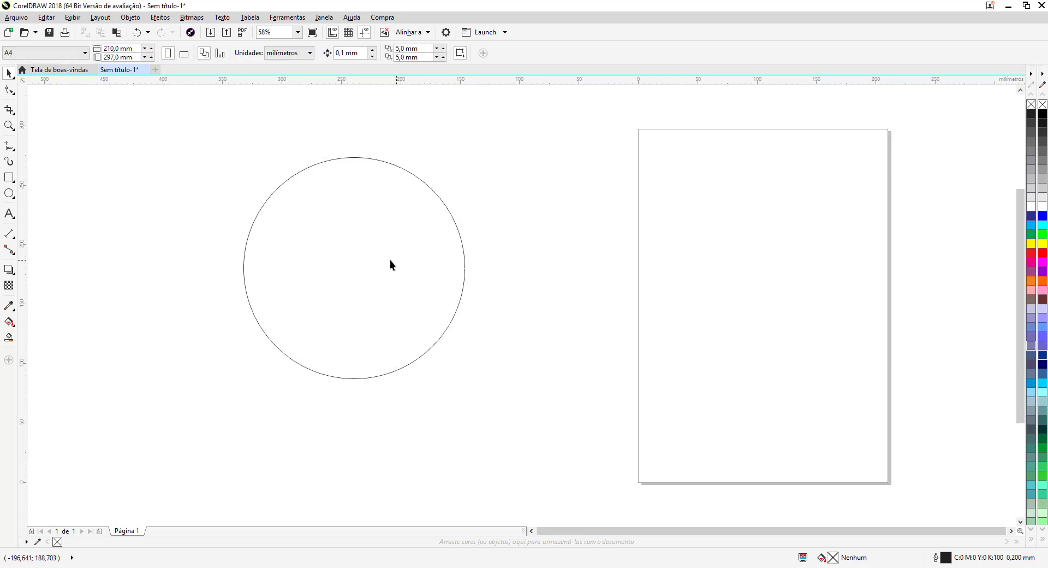
Step: Duplicate the large circle eleven times in a row to form a diagonal series of offset copies
left_click(364, 273)
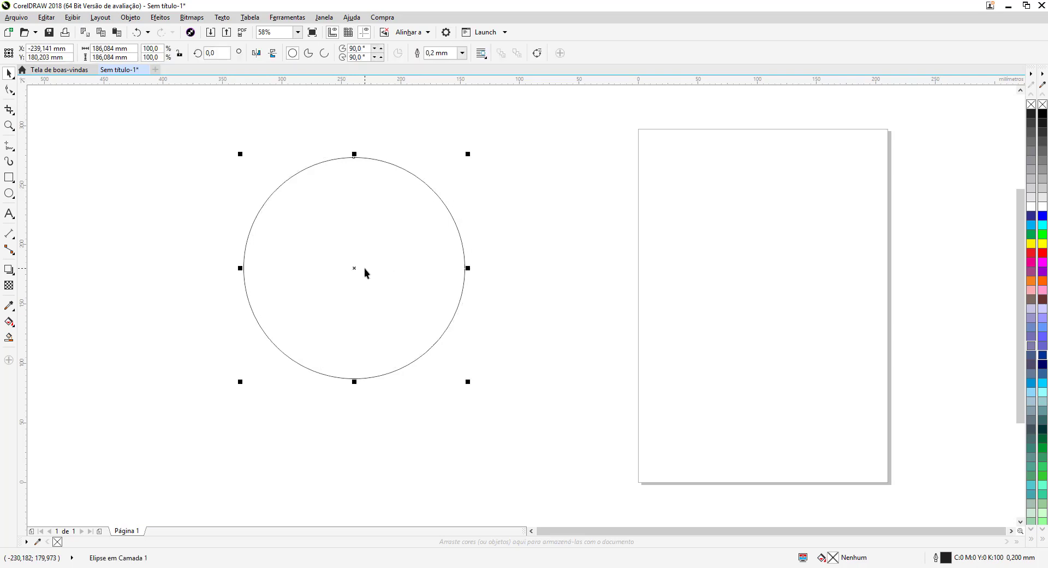
key("ctrl+d")
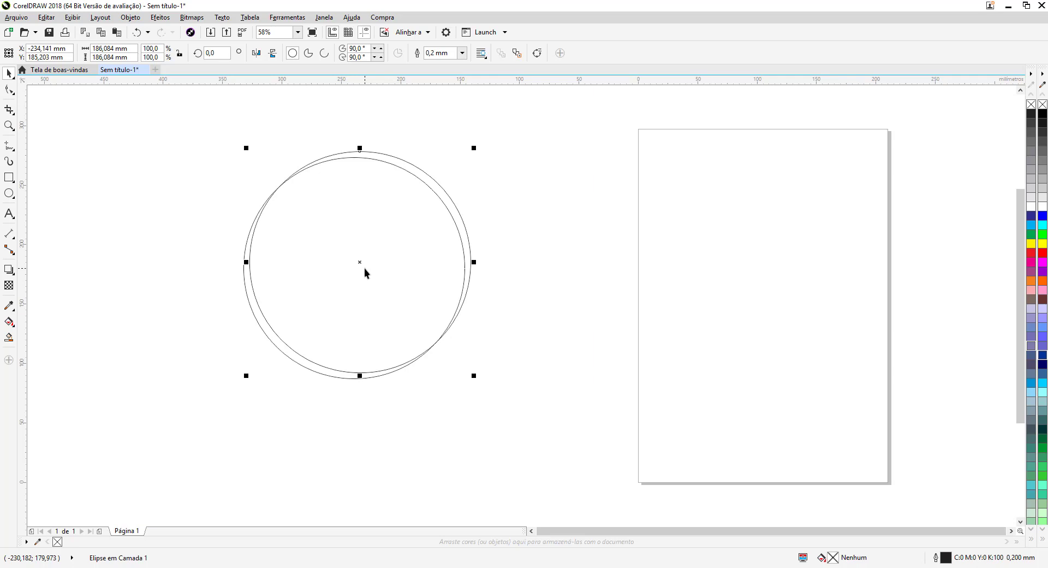
key("ctrl+d")
key("ctrl+d")
key("ctrl+d")
key("ctrl+d")
key("ctrl+d")
key("ctrl+d")
key("ctrl+d")
key("ctrl+d")
key("ctrl+d")
key("ctrl+d")
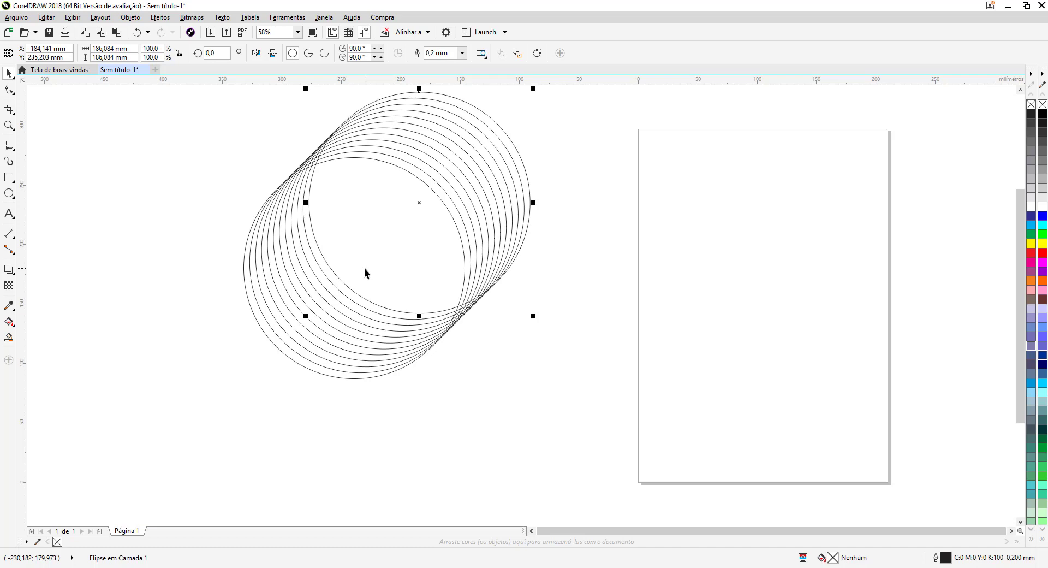
Step: Undo all the offset duplicates, leaving only the original large circle
key("ctrl+z")
key("ctrl+z")
key("ctrl+z")
key("ctrl+z")
key("ctrl+z")
key("ctrl+z")
key("ctrl+z")
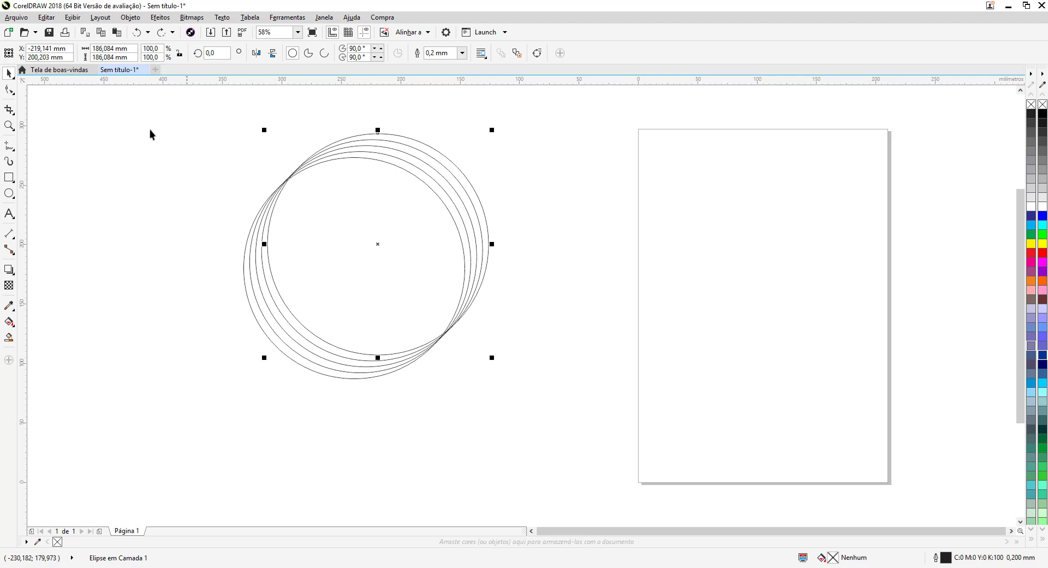
left_click(137, 33)
left_click(137, 32)
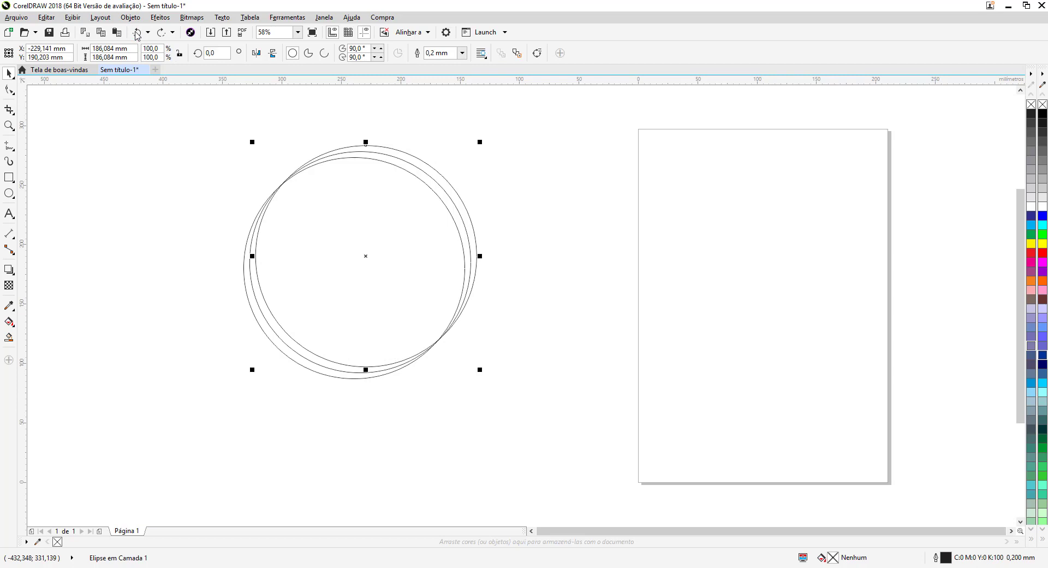
left_click(137, 33)
left_click(137, 32)
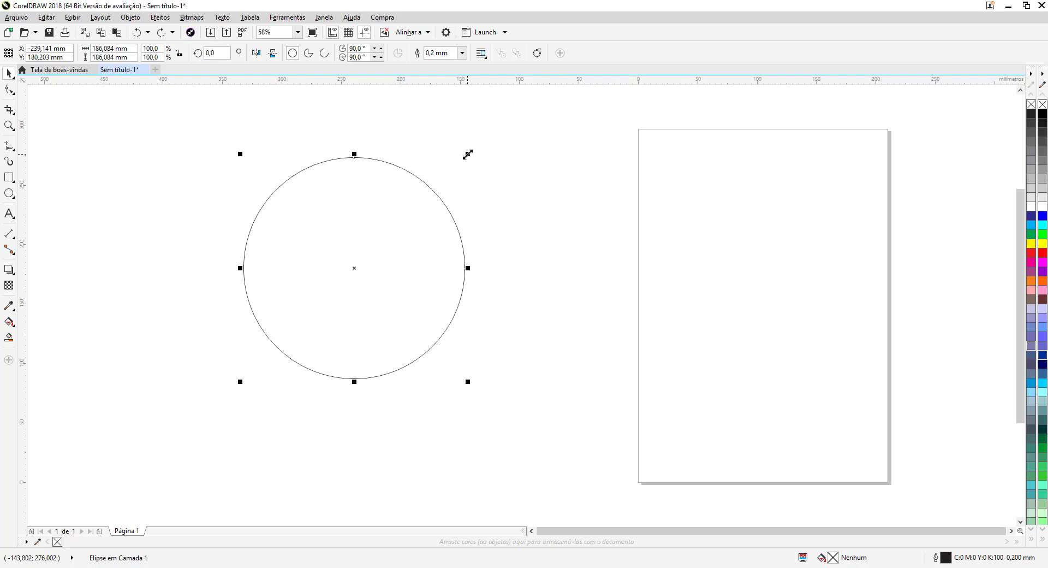
Step: Create a concentric copy of the large circle scaled down to about 66,4 %, about 124 mm in diameter
left_click_drag(468, 155, 445, 192)
key("shift")
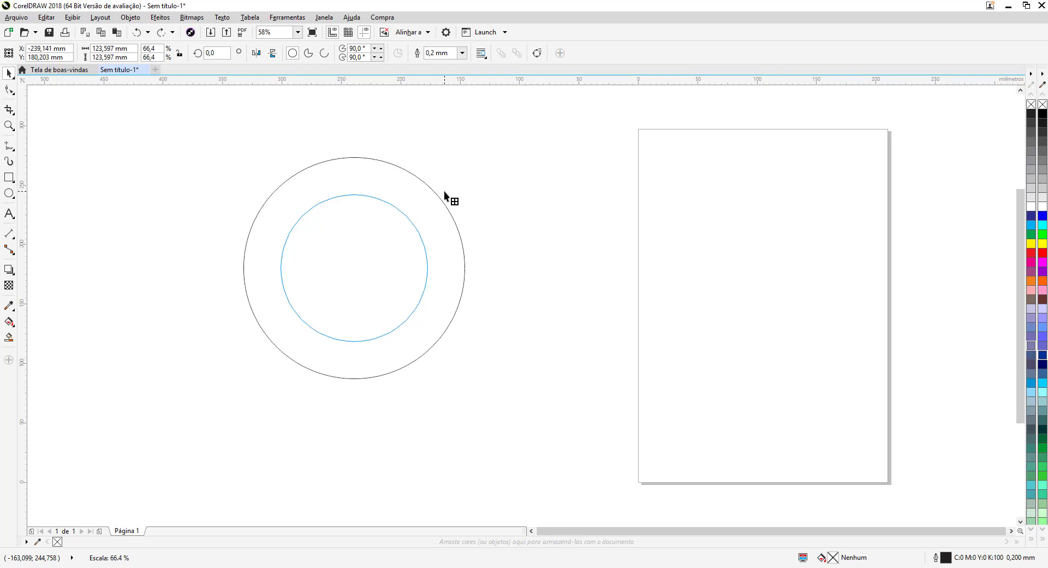
left_click_drag(444, 191, 444, 191)
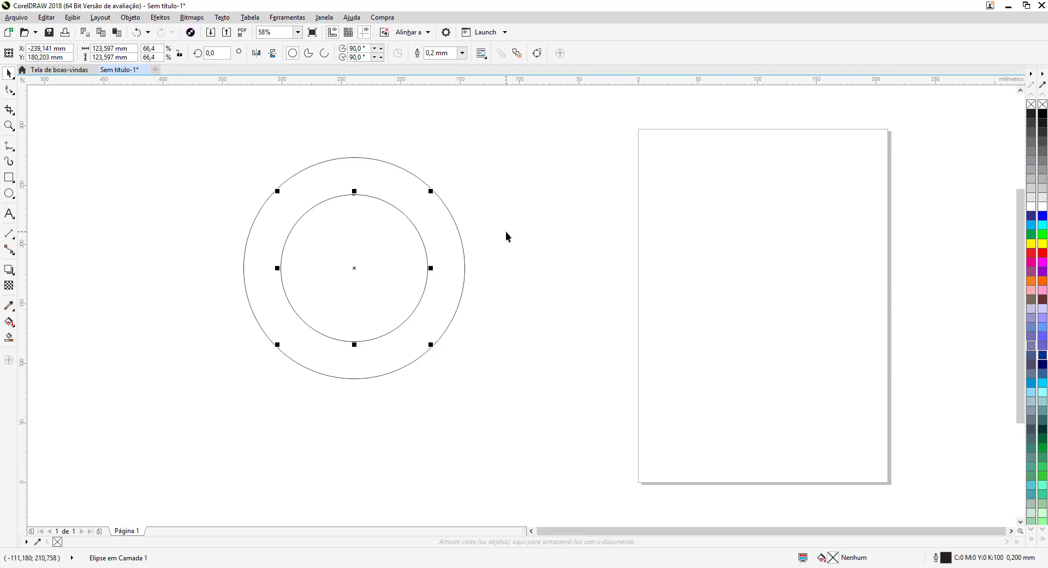
Step: Repeat the scaled duplication twice for further concentric circles and delete the tiny one at the centre
key("ctrl+d")
key("ctrl+d")
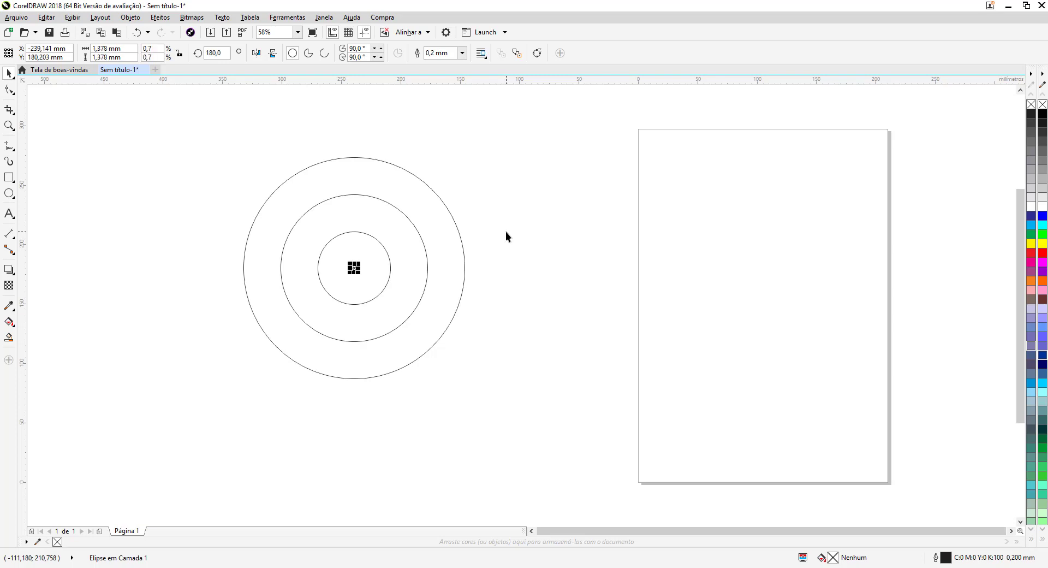
left_click(505, 232)
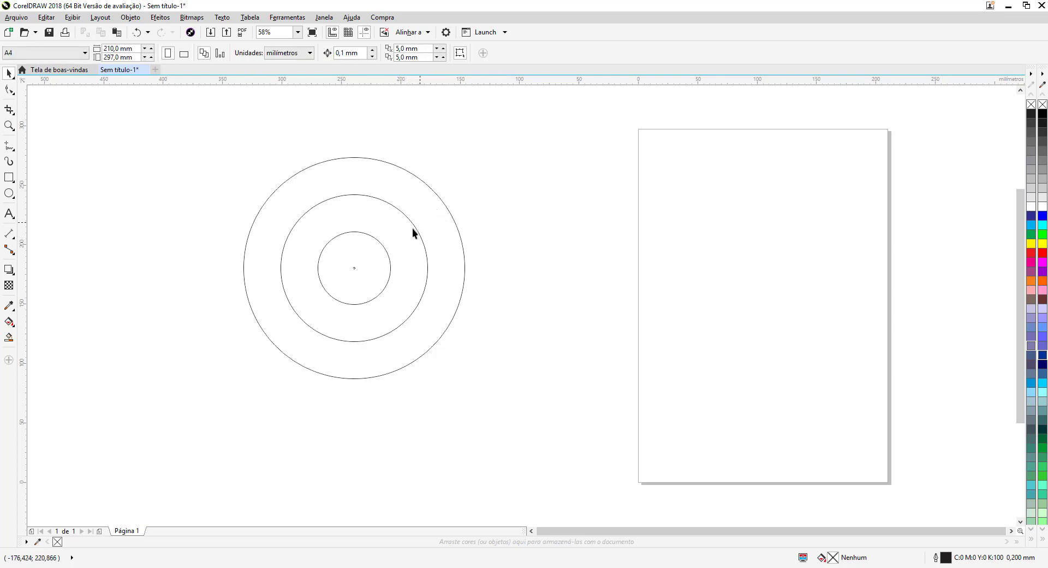
left_click(354, 268)
key("Delete")
Step: Try a red outline and a light pink fill on the smallest circle and undo both colours
left_click(358, 259)
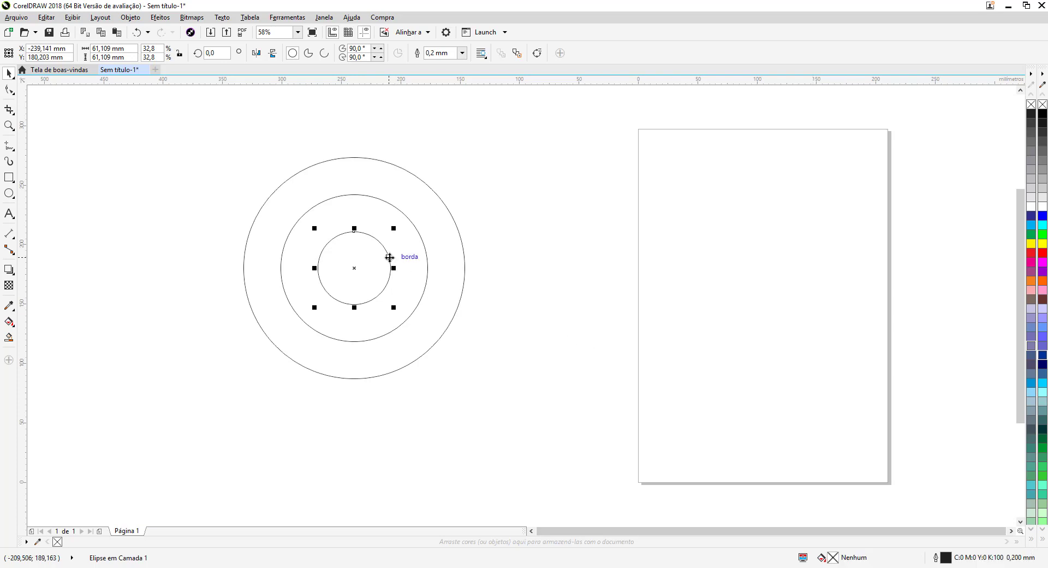
right_click(1036, 257)
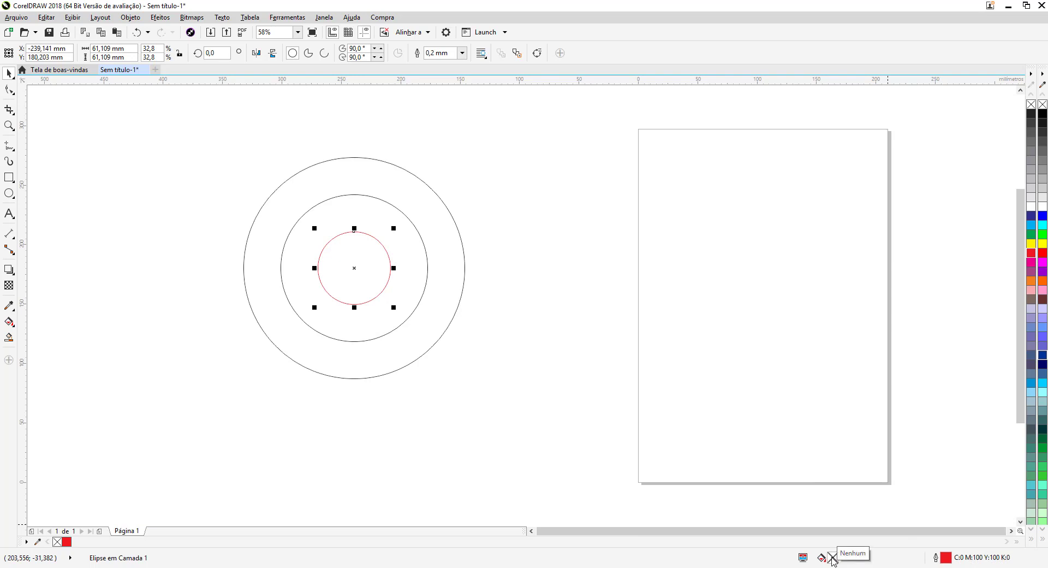
left_click(1031, 290)
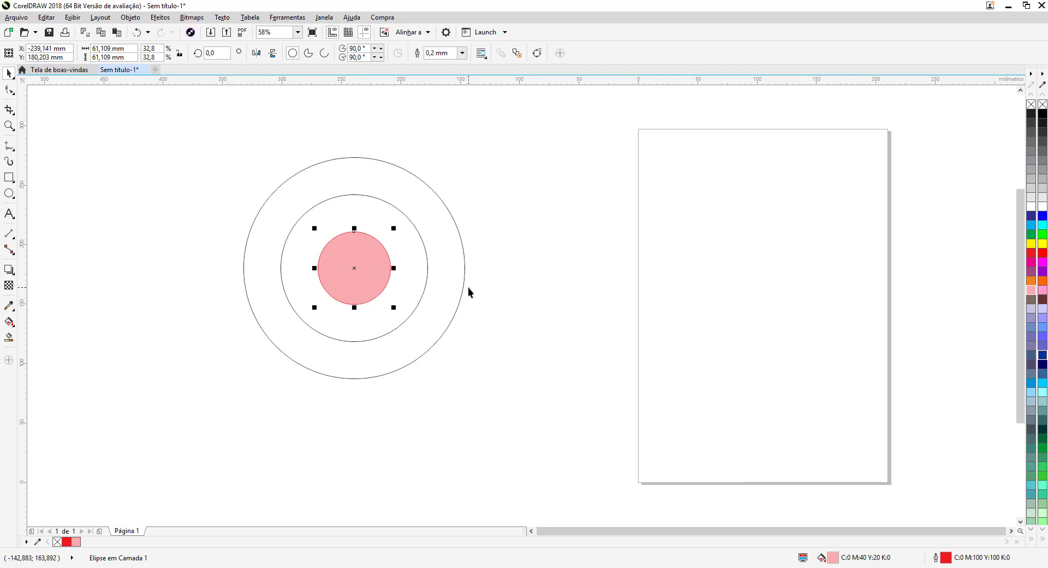
left_click(136, 33)
left_click(136, 33)
left_click(135, 32)
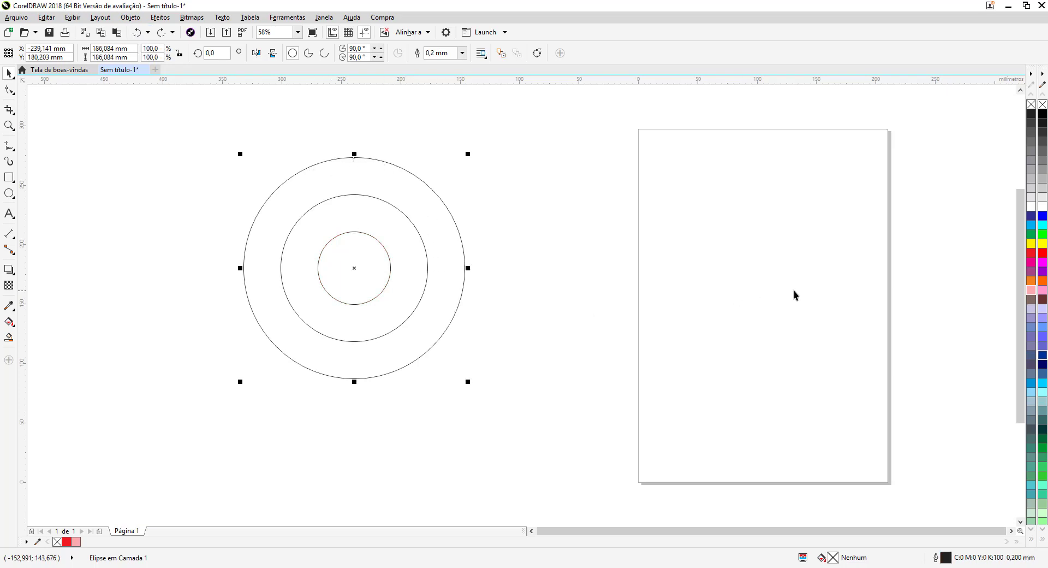
Step: Fill the largest circle with orange (C:0 M:60 Y:100 K:0)
left_click(1032, 281)
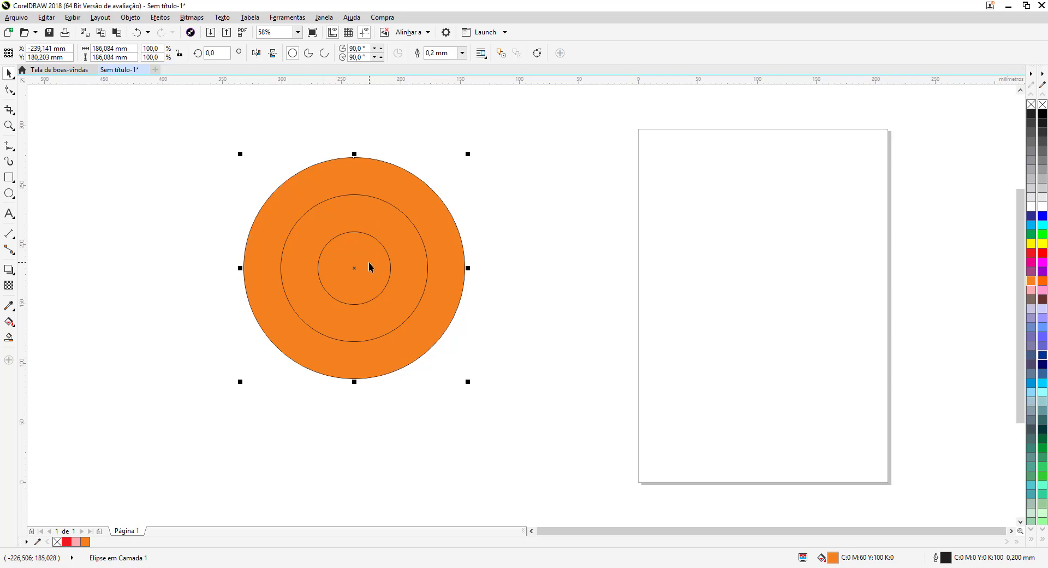
Step: Try moving the smallest circle over the orange circle's left edge with a white fill, and undo both changes
left_click(371, 238)
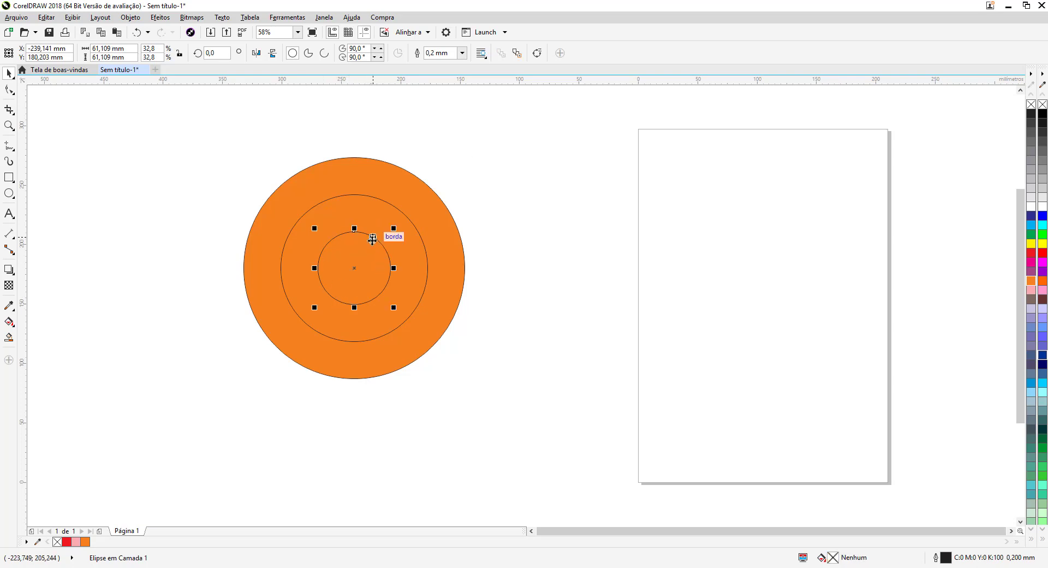
left_click_drag(371, 251, 270, 249)
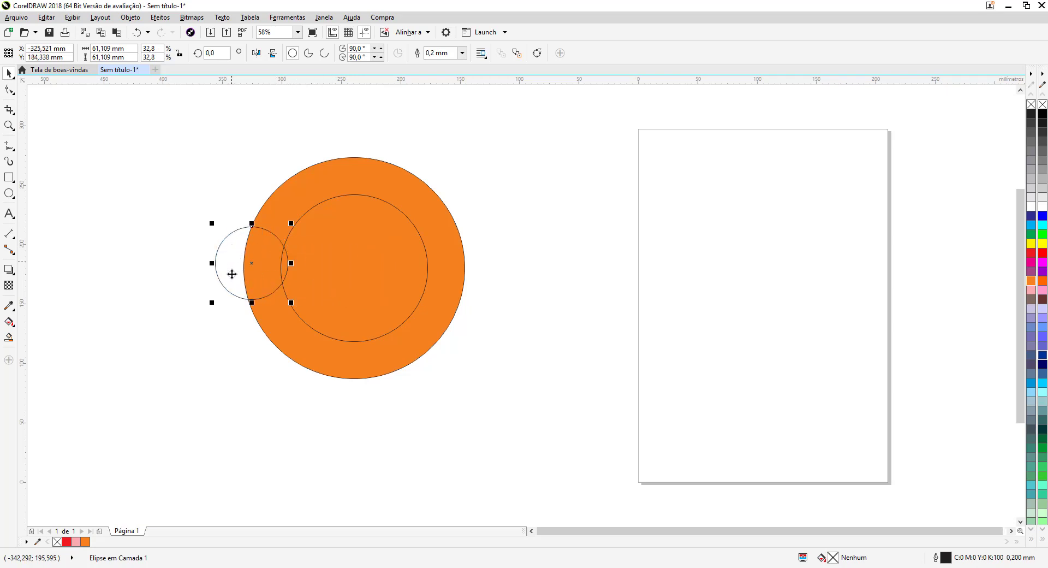
left_click(1032, 207)
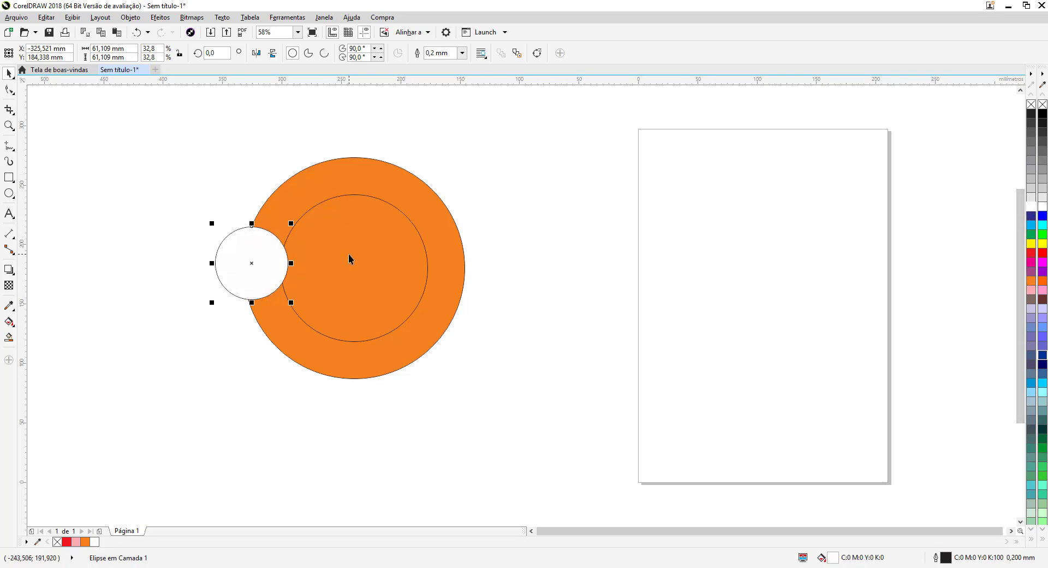
left_click(136, 32)
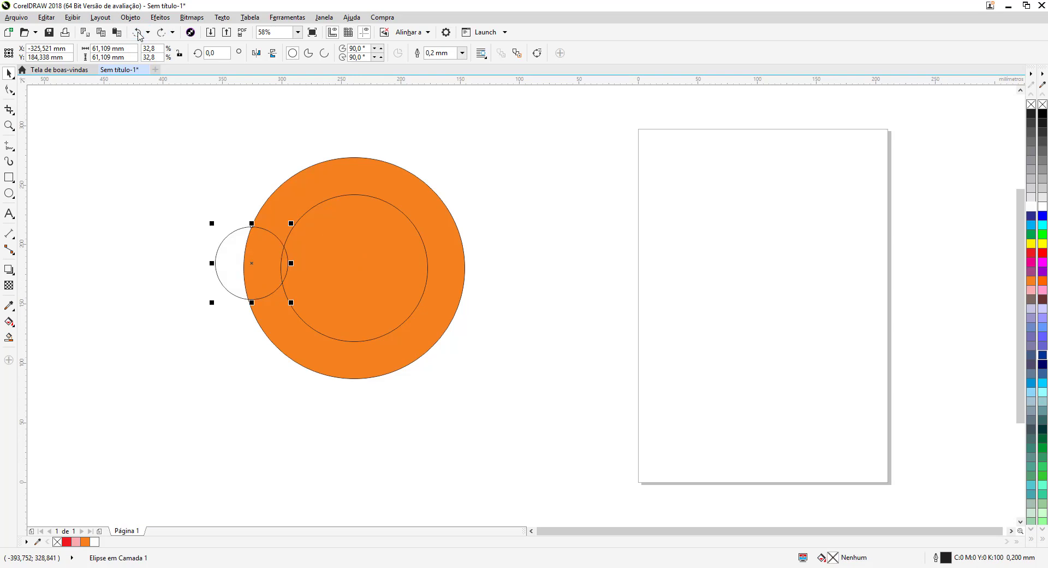
left_click(136, 32)
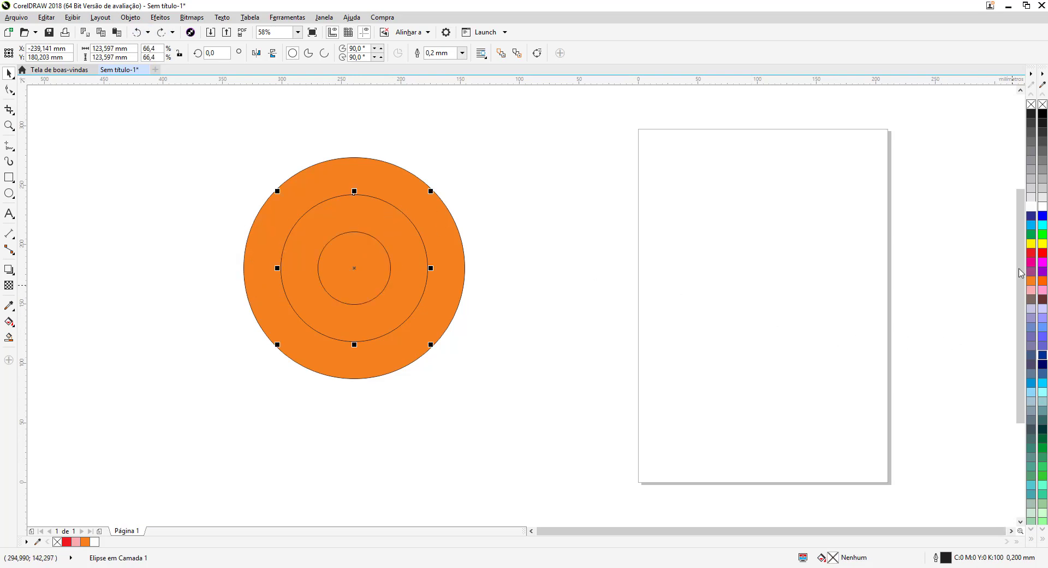
Step: Fill the middle circle, about 124 mm in diameter, with white
left_click(1032, 207)
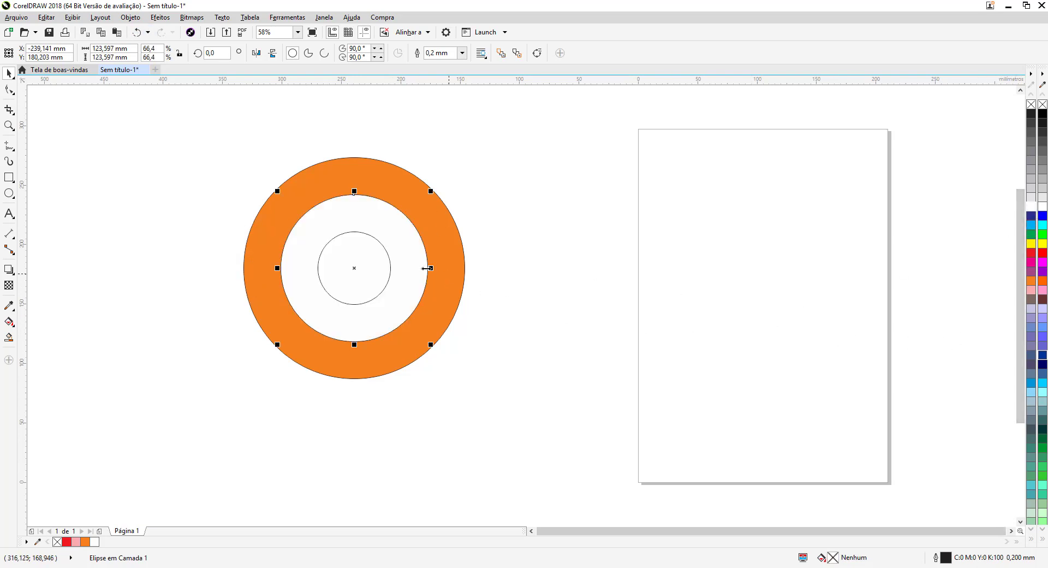
Step: Fill the smallest circle with orange (C:0 M:60 Y:100 K:0) and deselect it
left_click(374, 266)
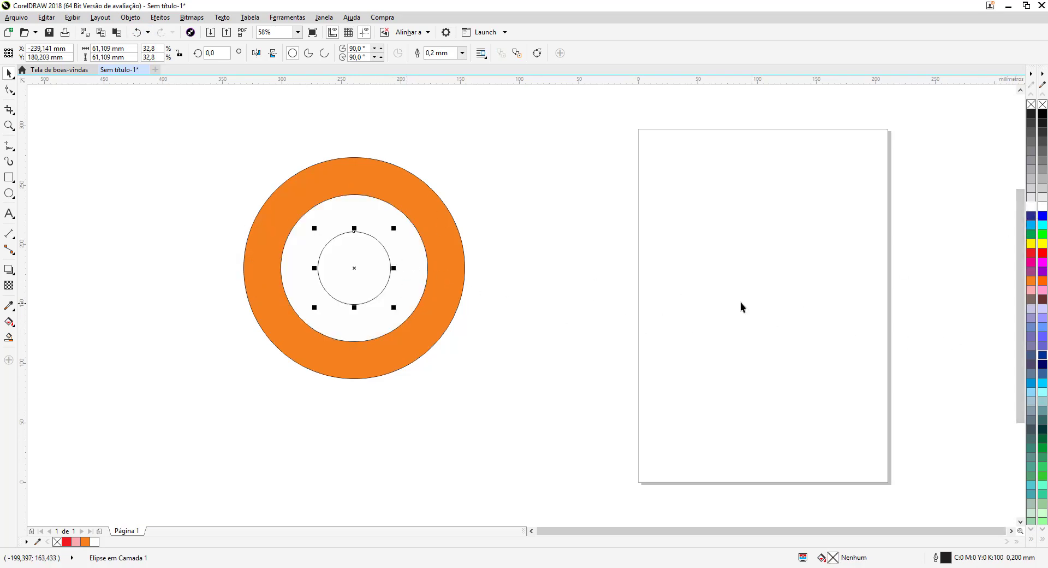
left_click(1032, 282)
left_click(669, 345)
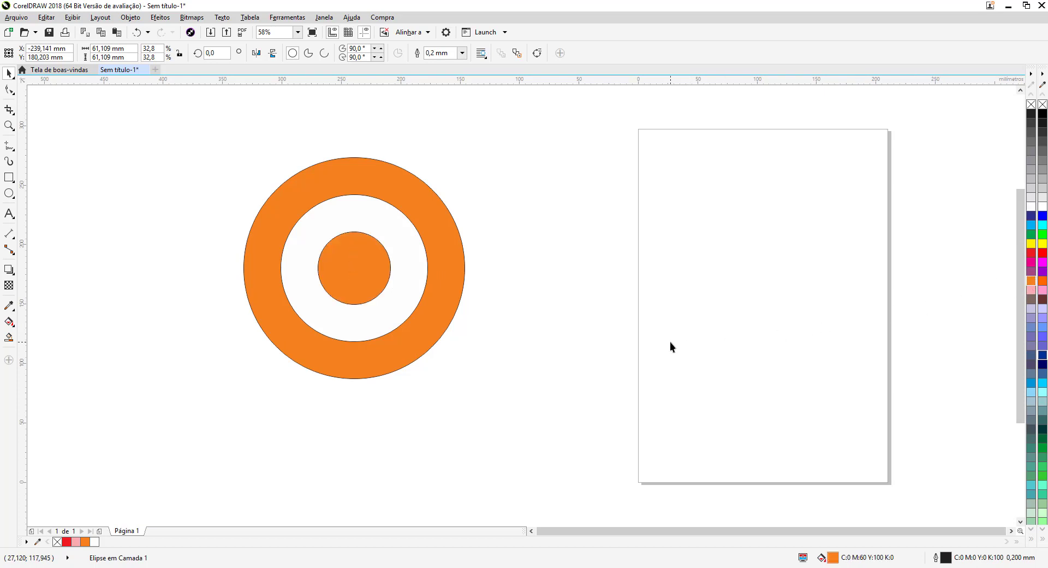
Step: Add the artistic text "ALVO CERTO" in the empty space between the circles and the page
left_click(8, 217)
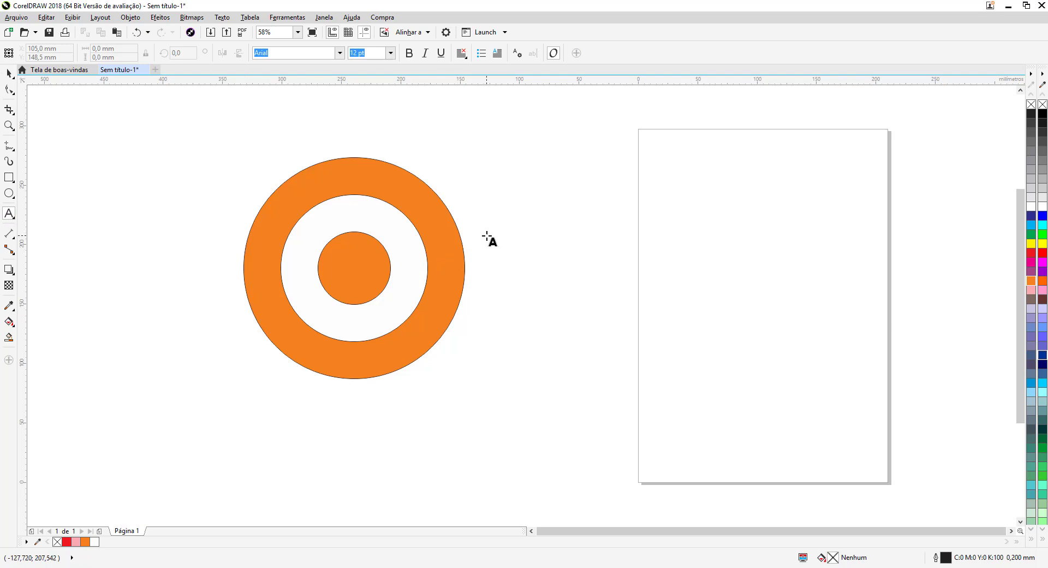
left_click(514, 229)
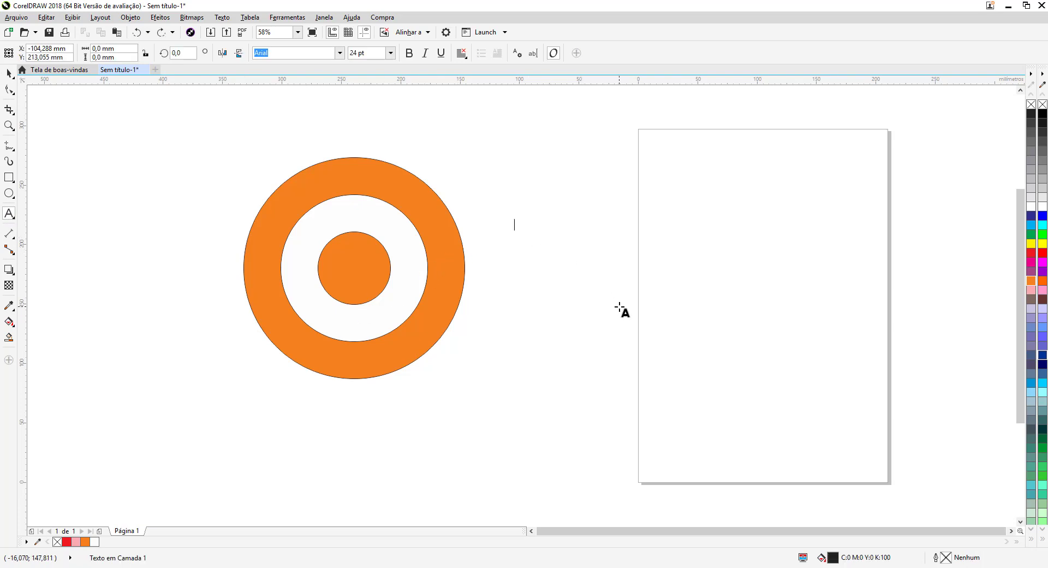
type("ALVO CE")
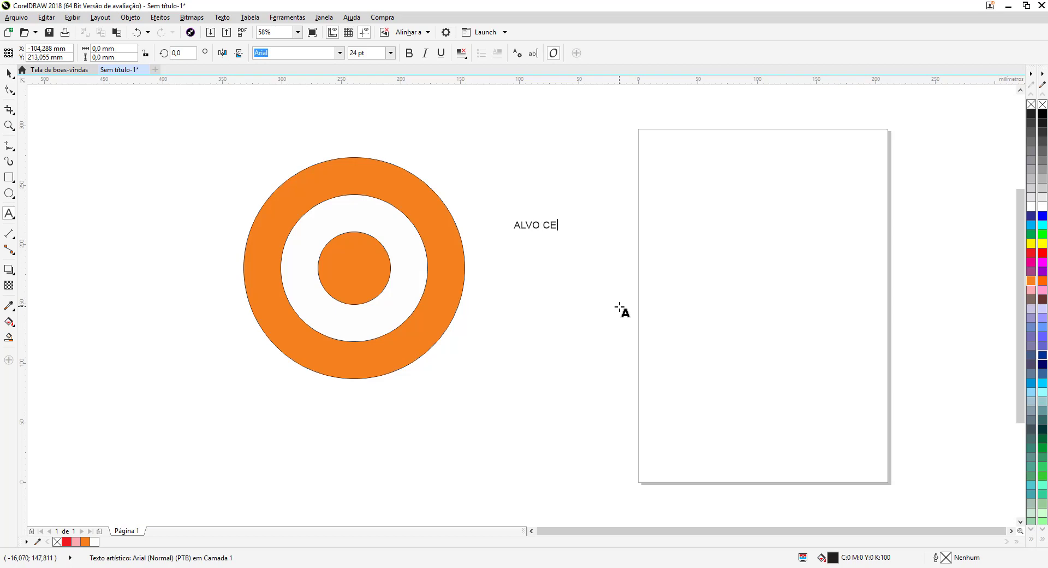
type("RTO")
key("Escape")
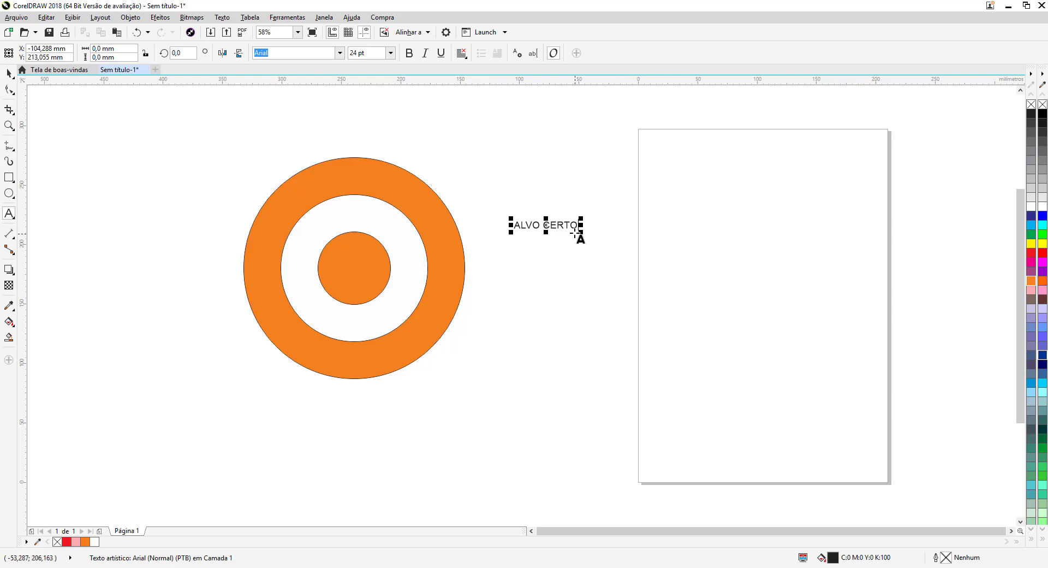
left_click(9, 75)
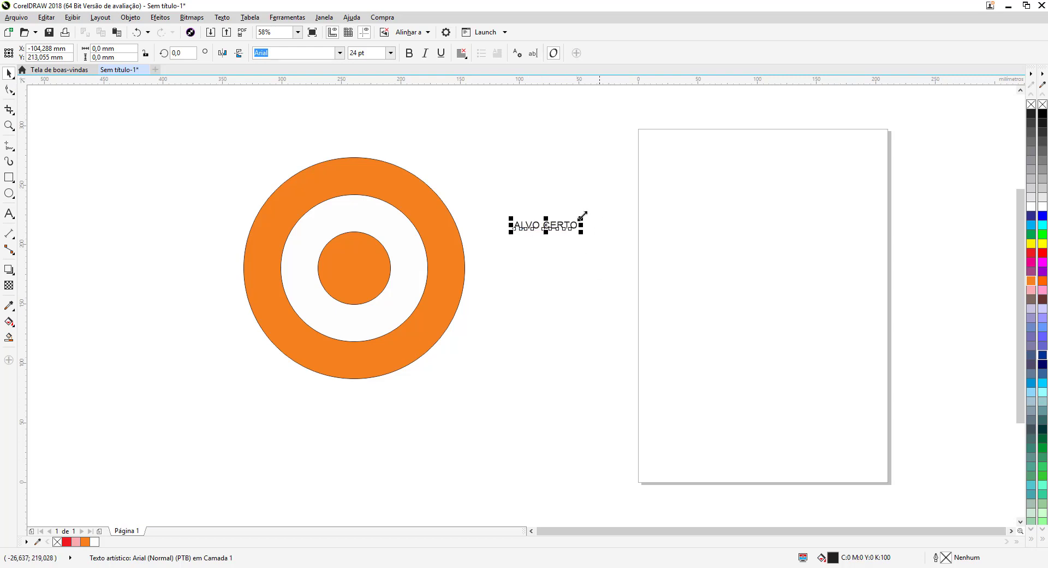
Step: Set the font size of the "ALVO CERTO" text to 36 pt
left_click(376, 53)
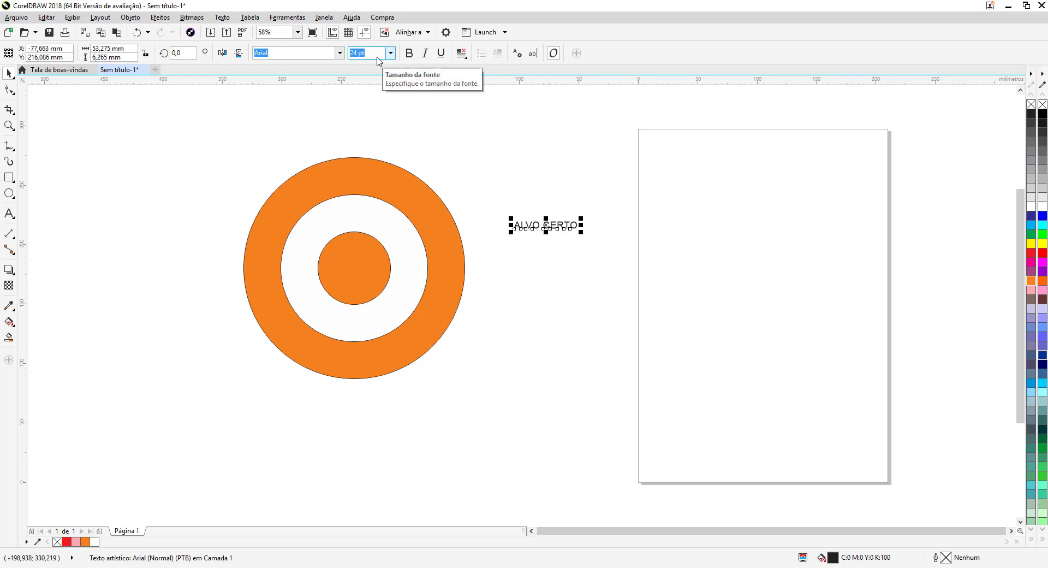
left_click(391, 53)
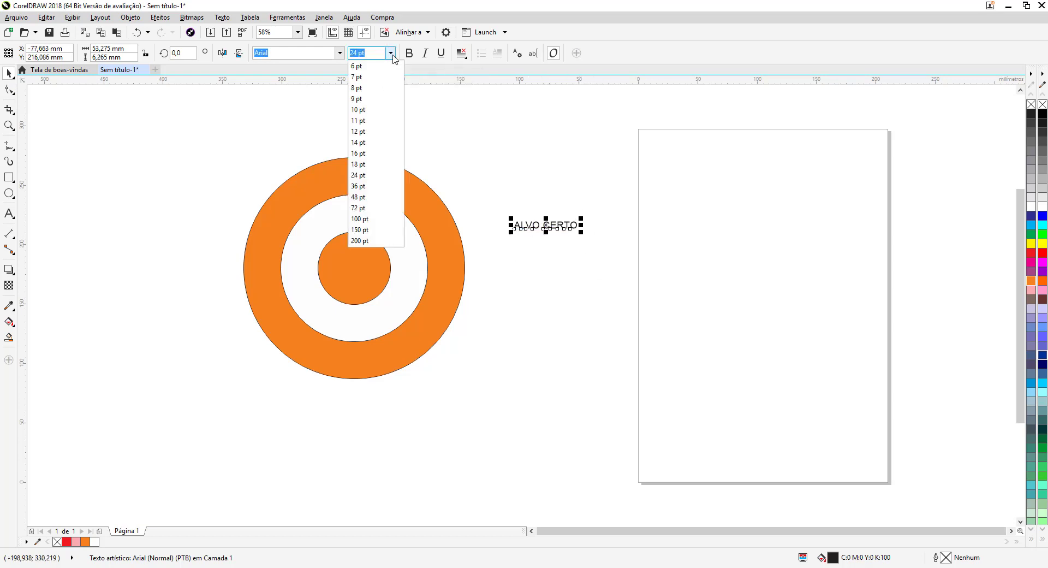
left_click(371, 187)
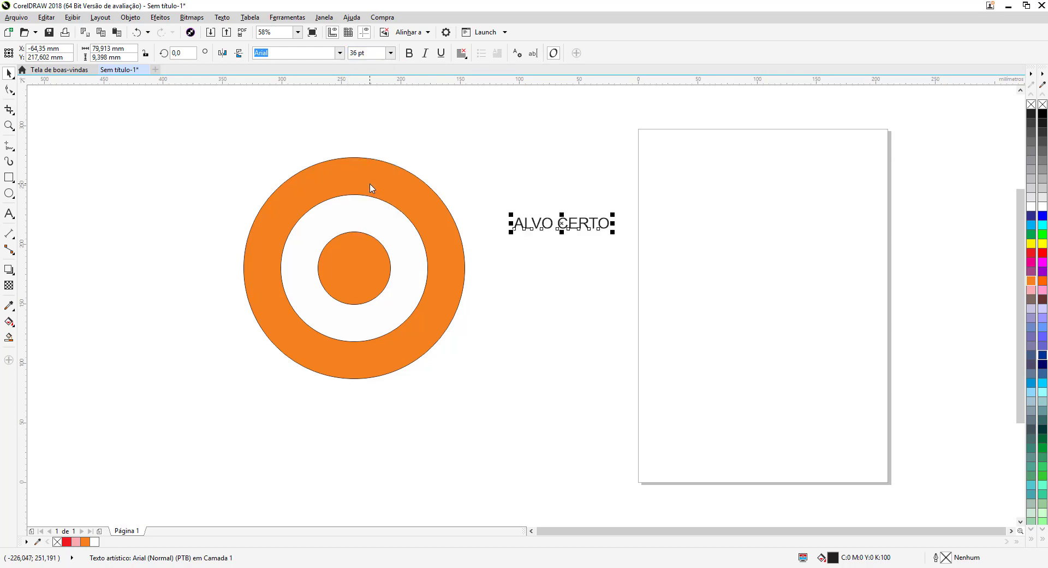
Step: Try the Bauhaus 93 font on the "ALVO CERTO" text and undo the font change
left_click(339, 53)
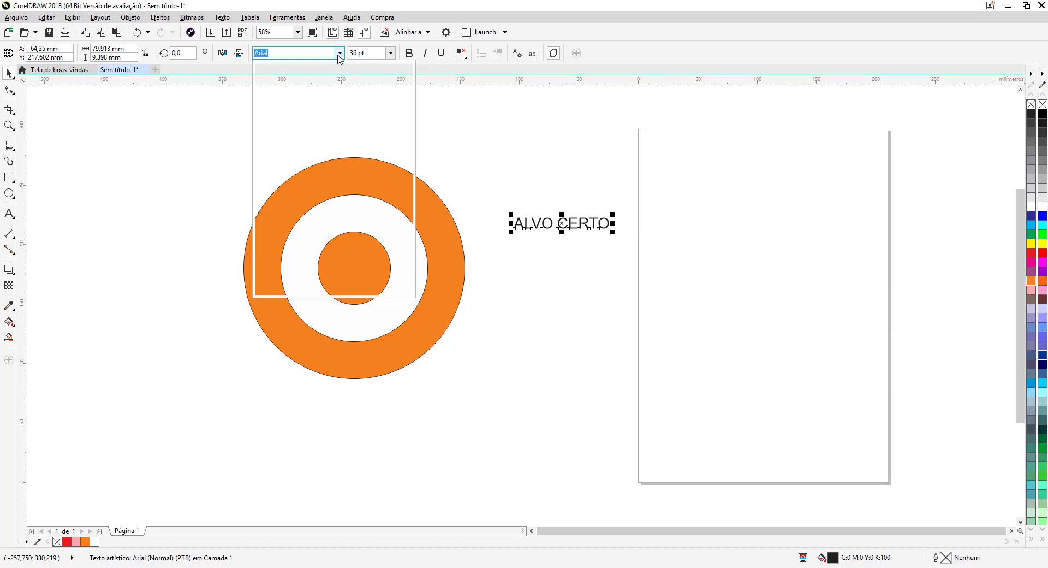
left_click(315, 152)
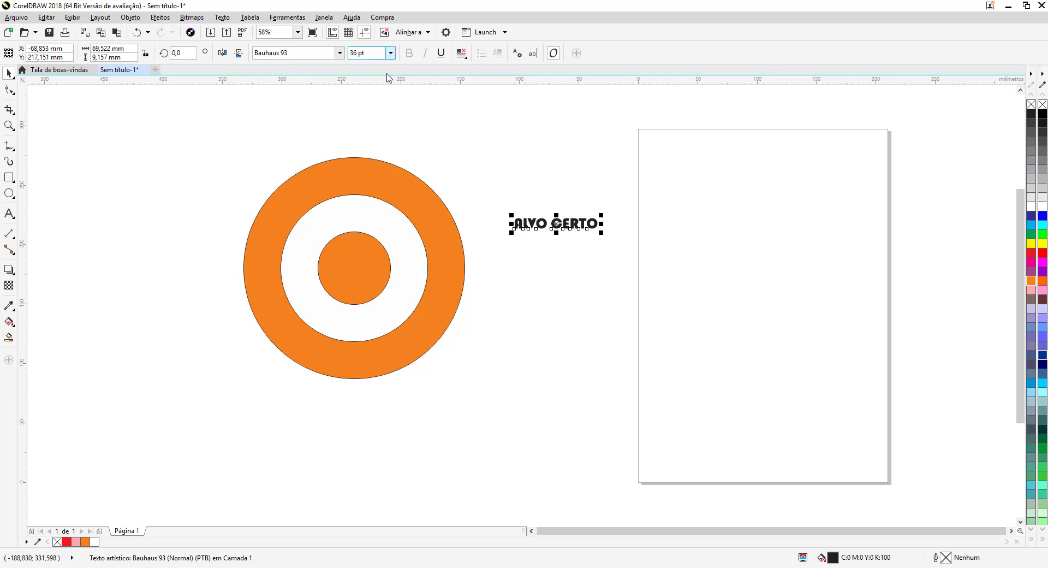
left_click(137, 32)
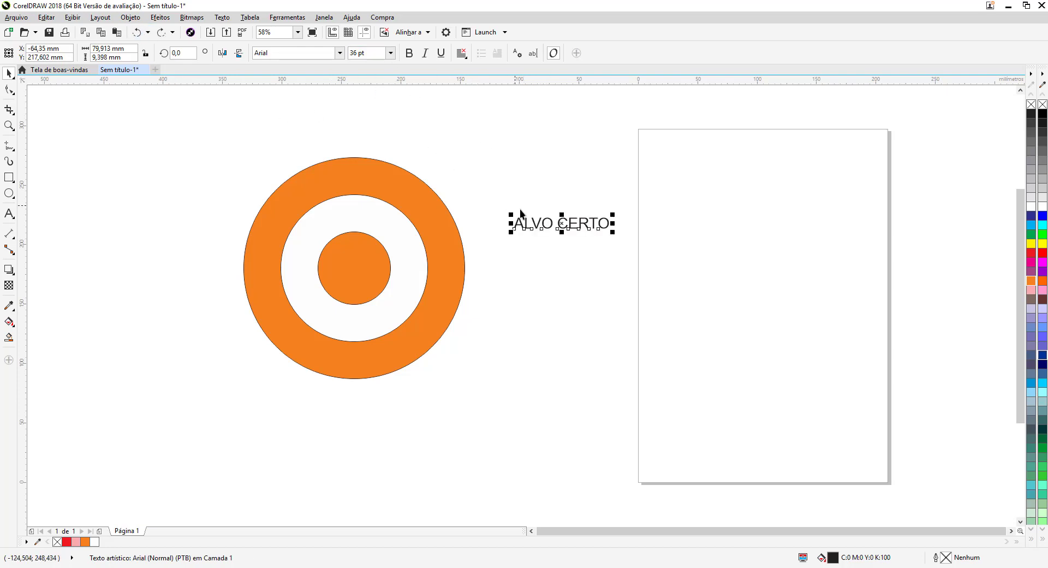
Step: Scale the "ALVO CERTO" text up proportionally to about 95 pt and make it bold
left_click(391, 52)
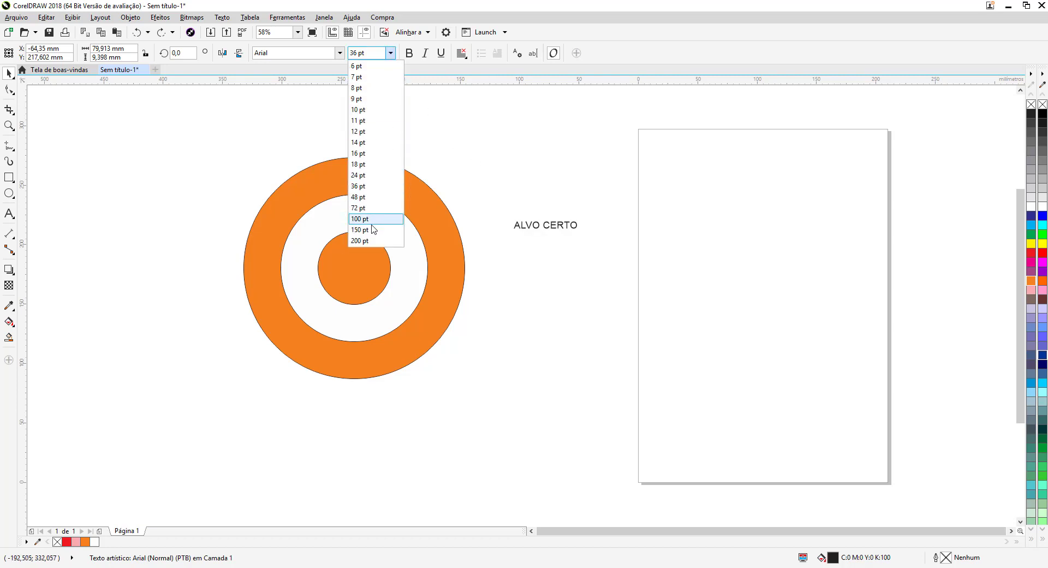
left_click(449, 129)
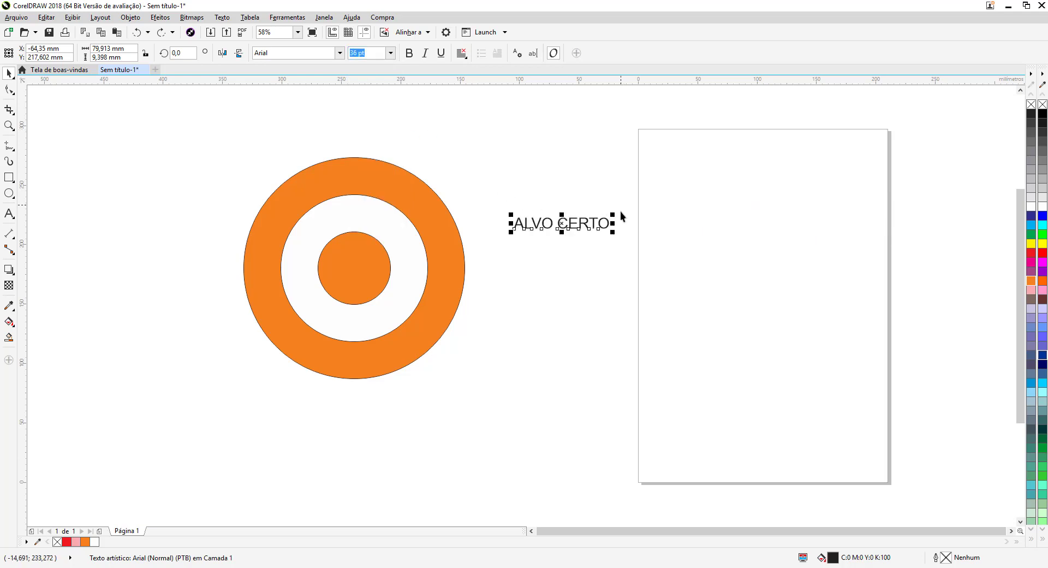
left_click_drag(612, 214, 769, 160)
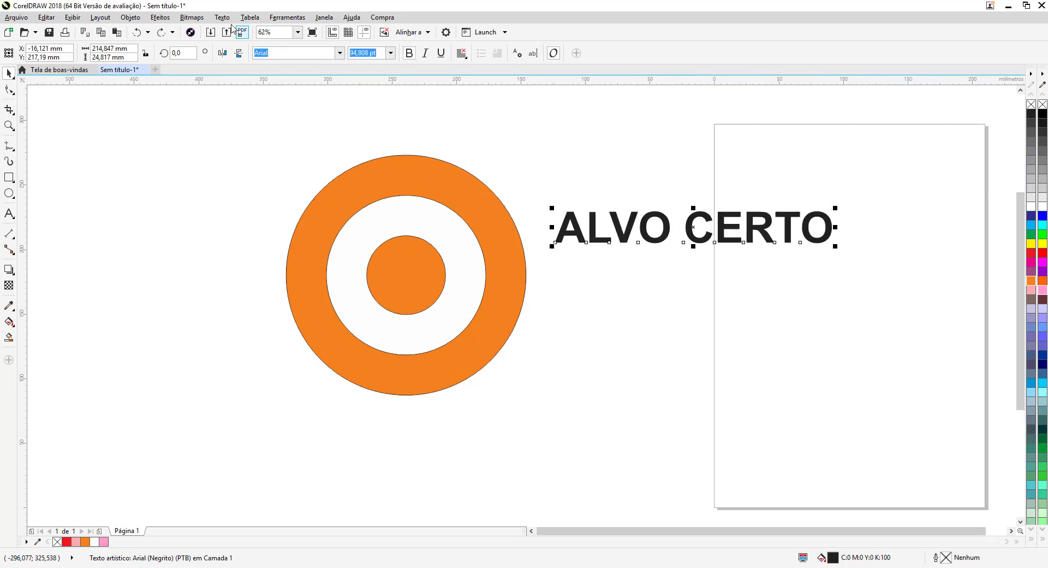
Step: Fit the text to the path of the largest circle, placing it inside the outer ring with an offset of about -24 mm
left_click(222, 17)
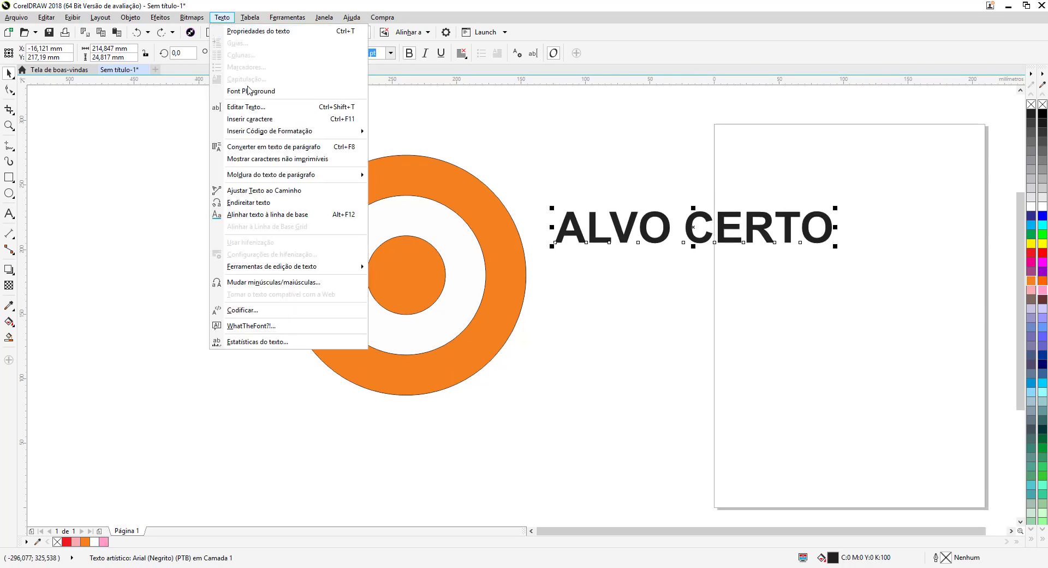
left_click(272, 191)
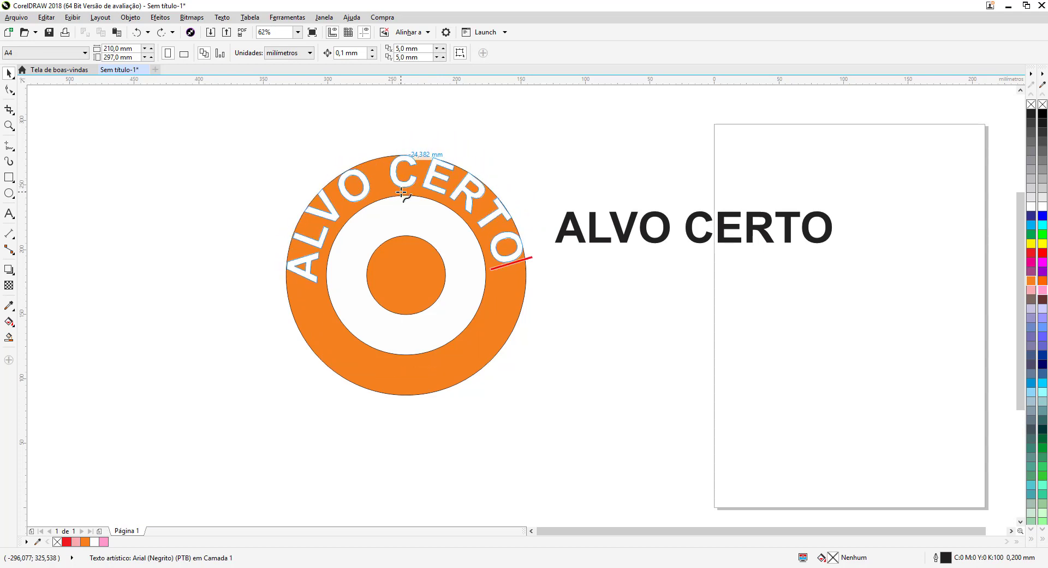
left_click(402, 191)
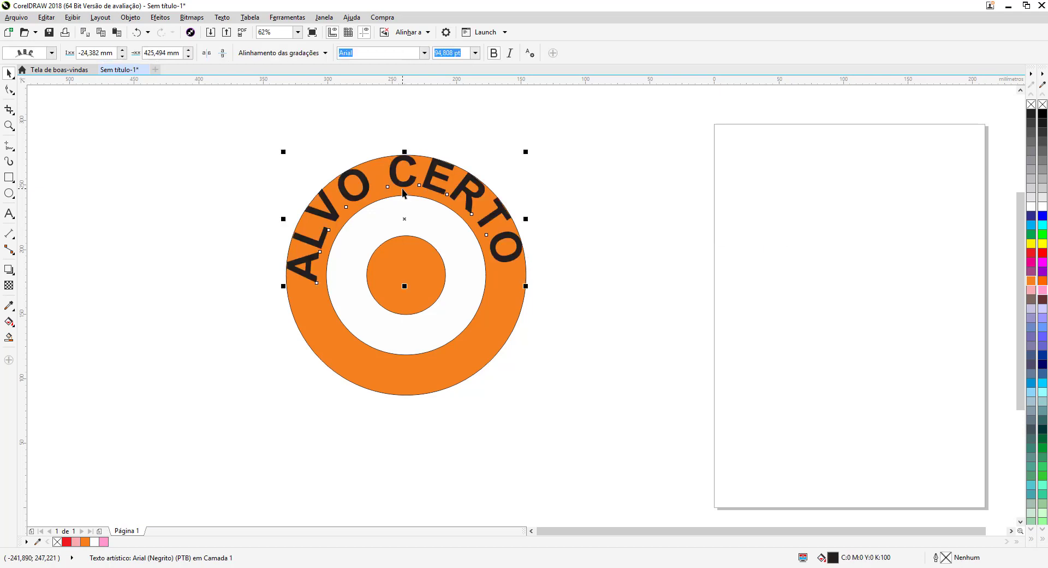
Step: Shift the curved text inward to a -28 mm offset from the path, so it sits centred within the orange ring
scroll(402, 188, "up", 2)
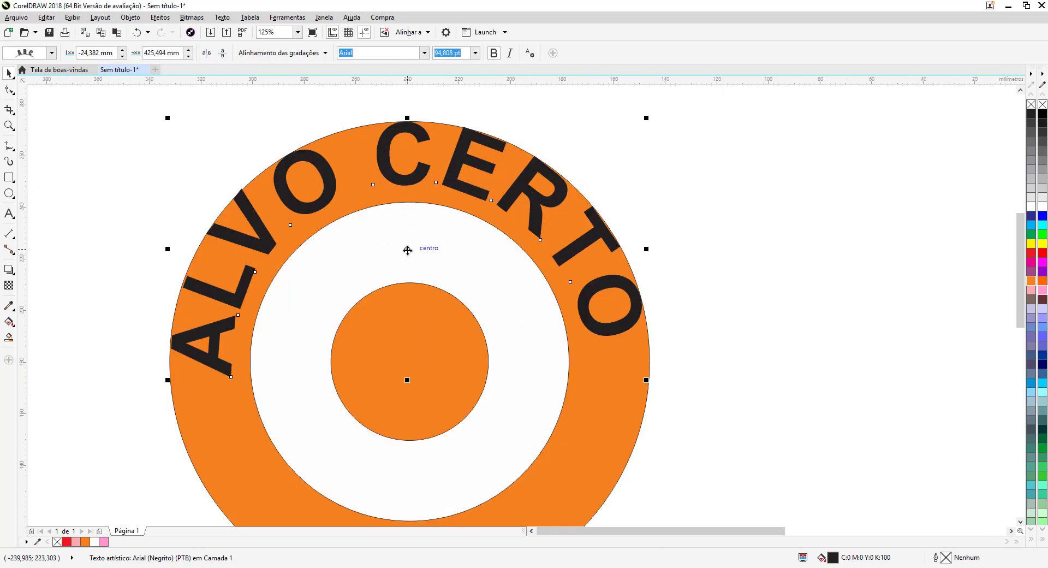
left_click_drag(408, 255, 408, 261)
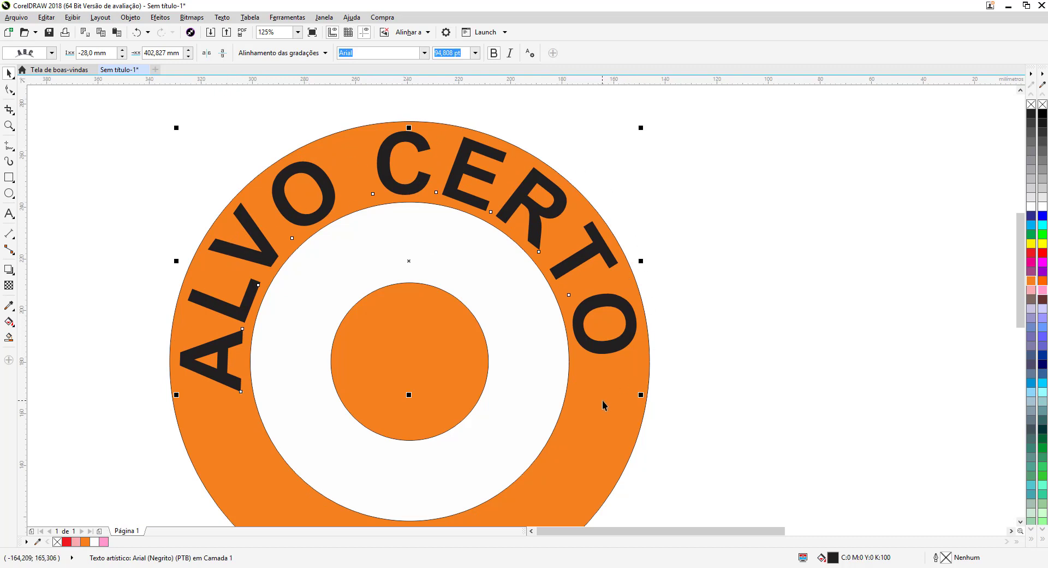
scroll(524, 203, "down", 2)
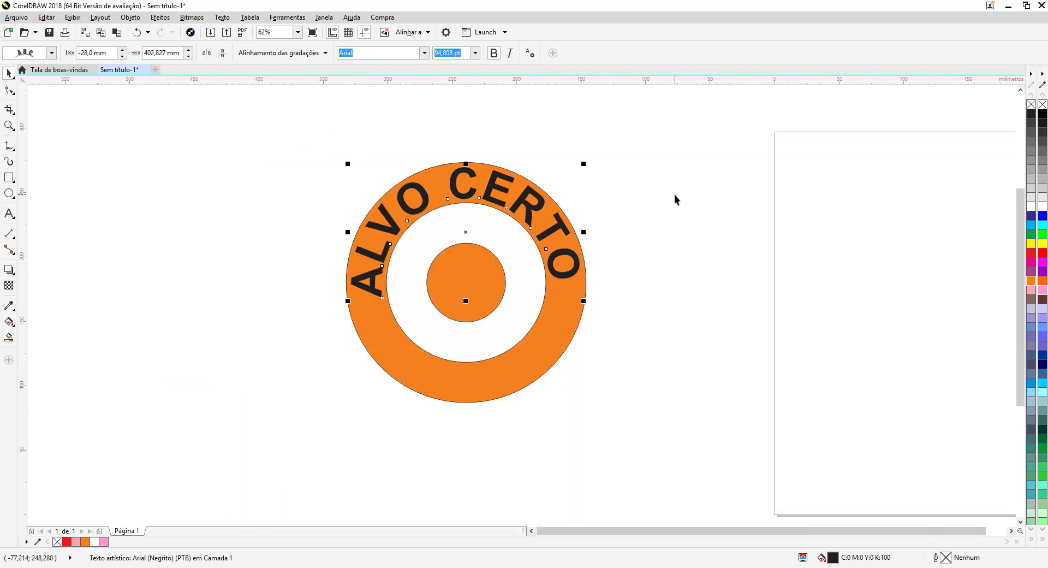
Step: Try a red fill on the linked text and largest circle together, and undo it
left_click(673, 198)
left_click(470, 191)
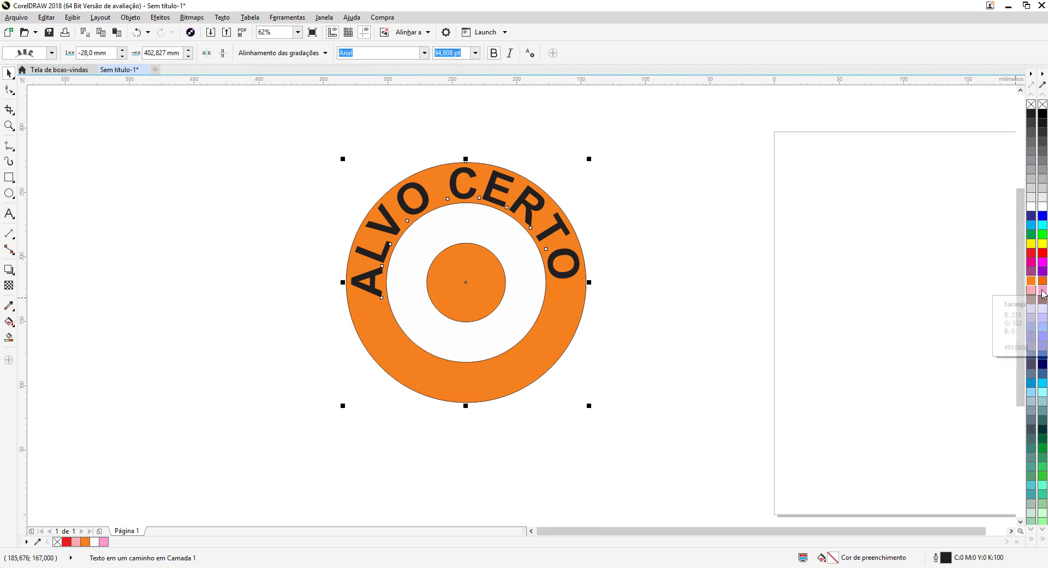
left_click(1042, 252)
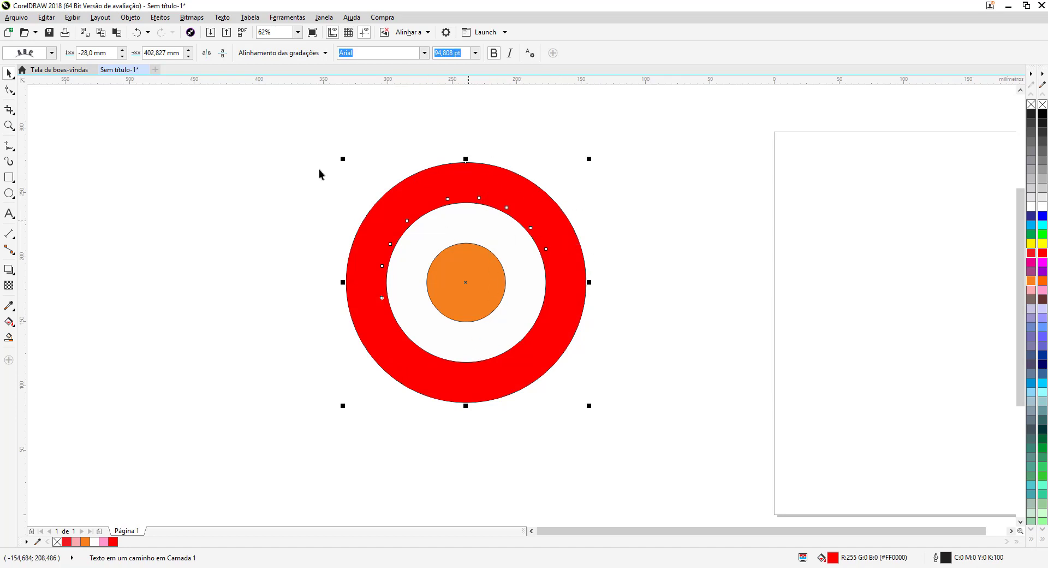
key("ctrl+z")
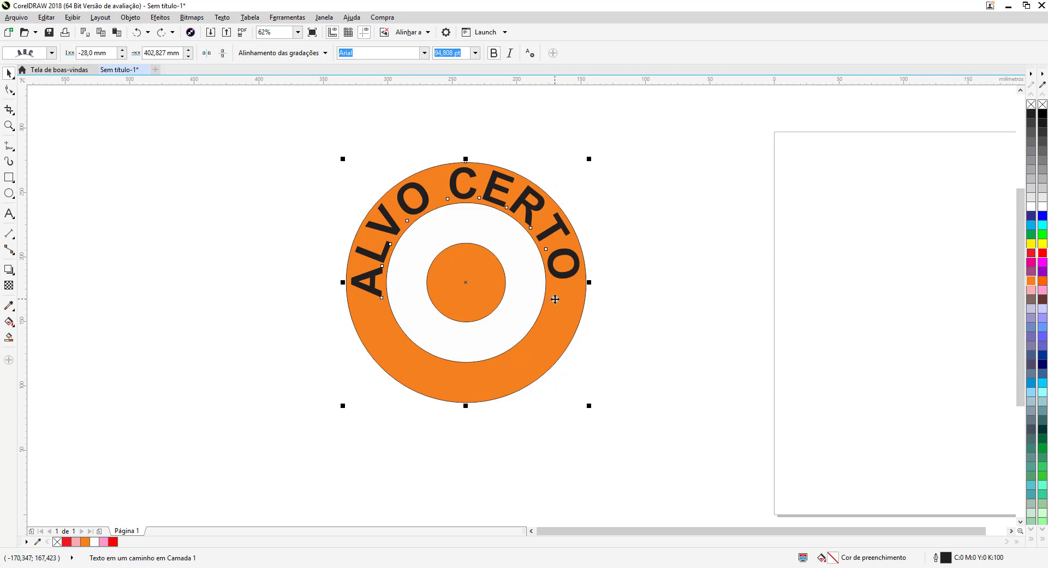
Step: Break the curved text apart from its circle path and clear the selection
left_click(138, 18)
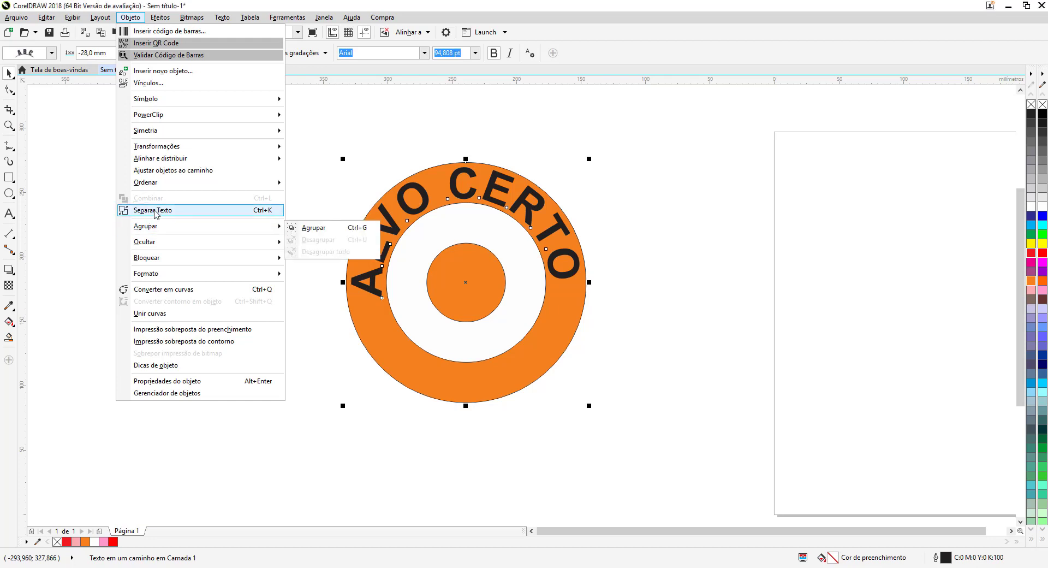
left_click(244, 211)
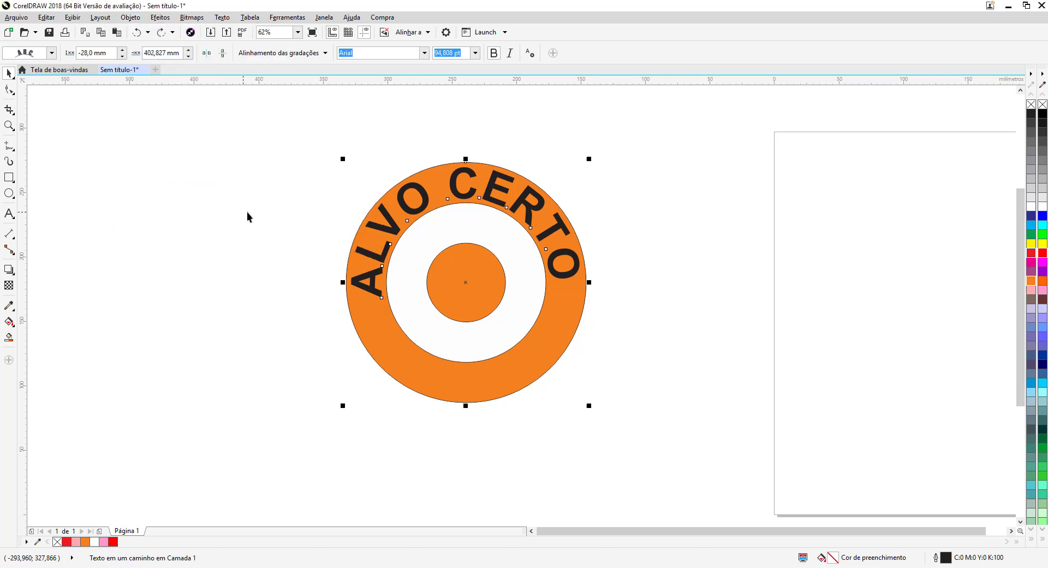
left_click(598, 230)
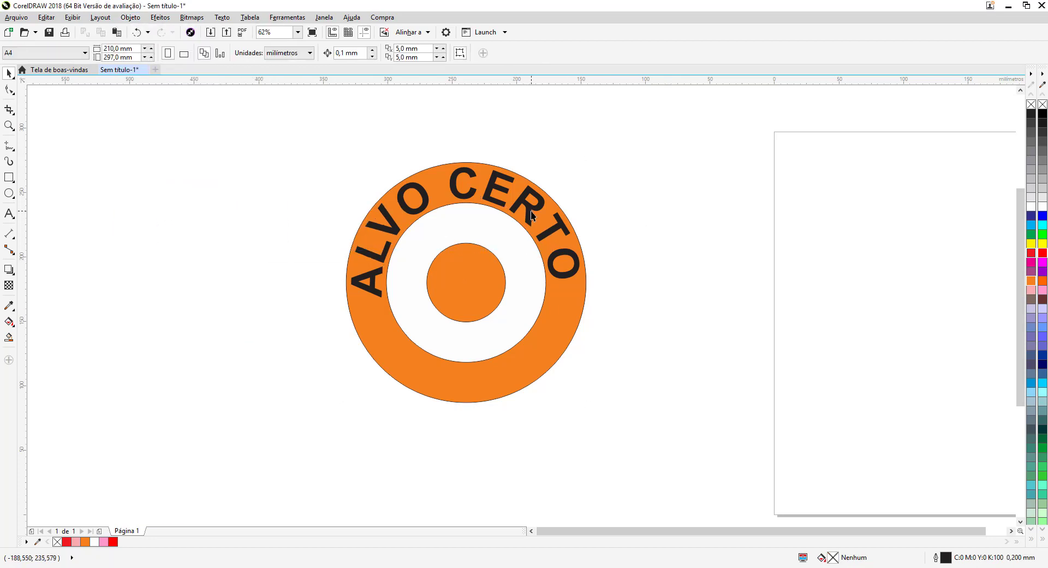
Step: Try a light pink fill on the separated text and moving it away from the circles, and undo both changes
left_click(532, 217)
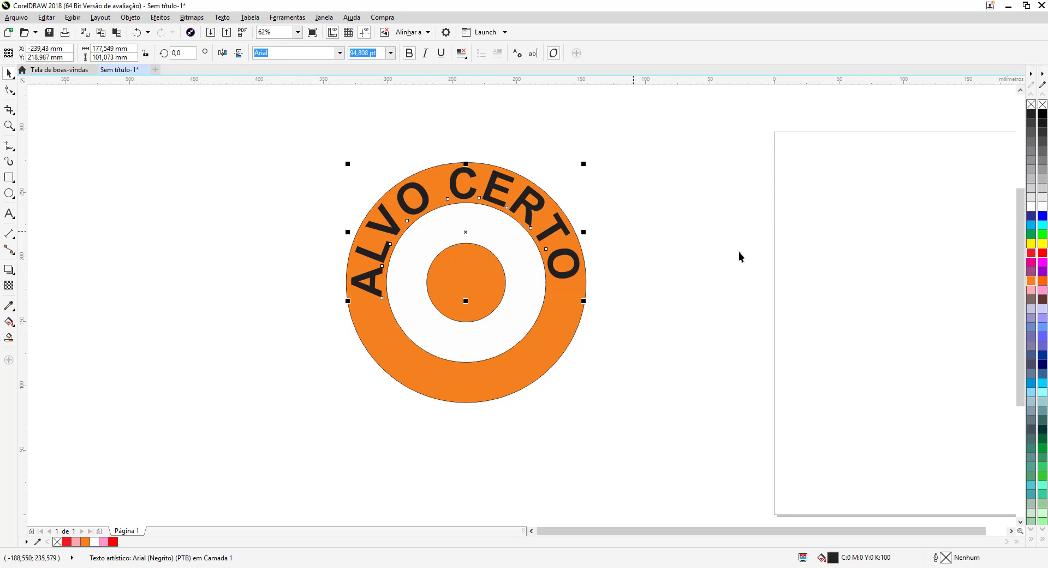
left_click(1032, 291)
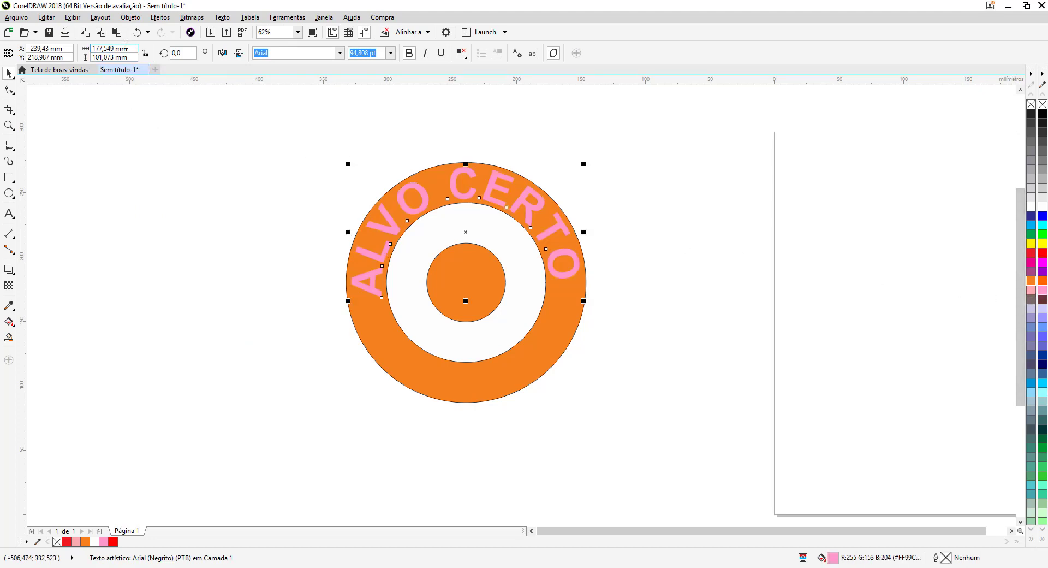
key("ctrl+z")
left_click_drag(465, 232, 717, 239)
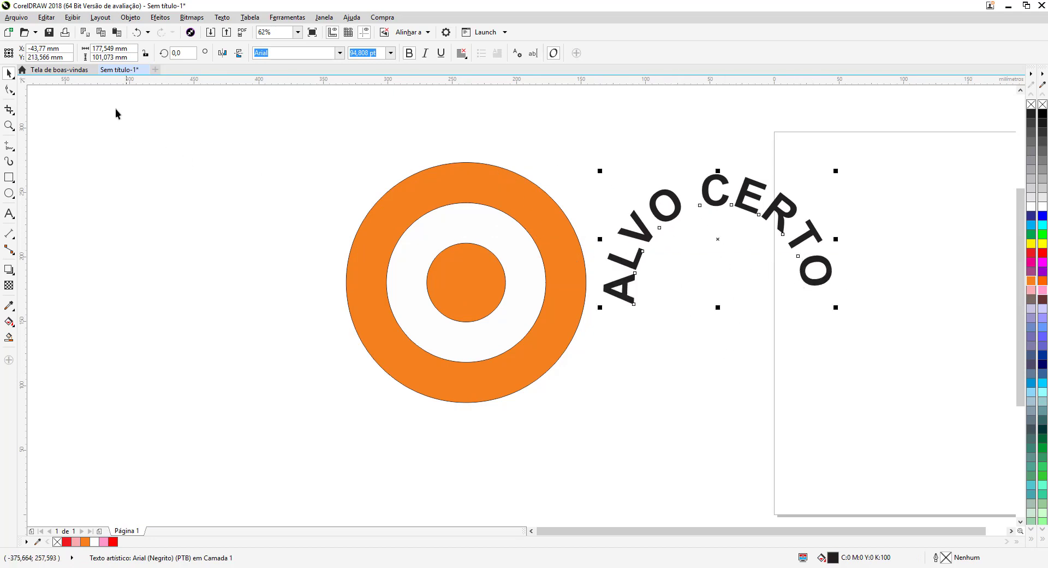
left_click(136, 34)
Step: Try a magenta fill (C:0 M:100 Y:0 K:0) on the largest circle and undo it
left_click(571, 322)
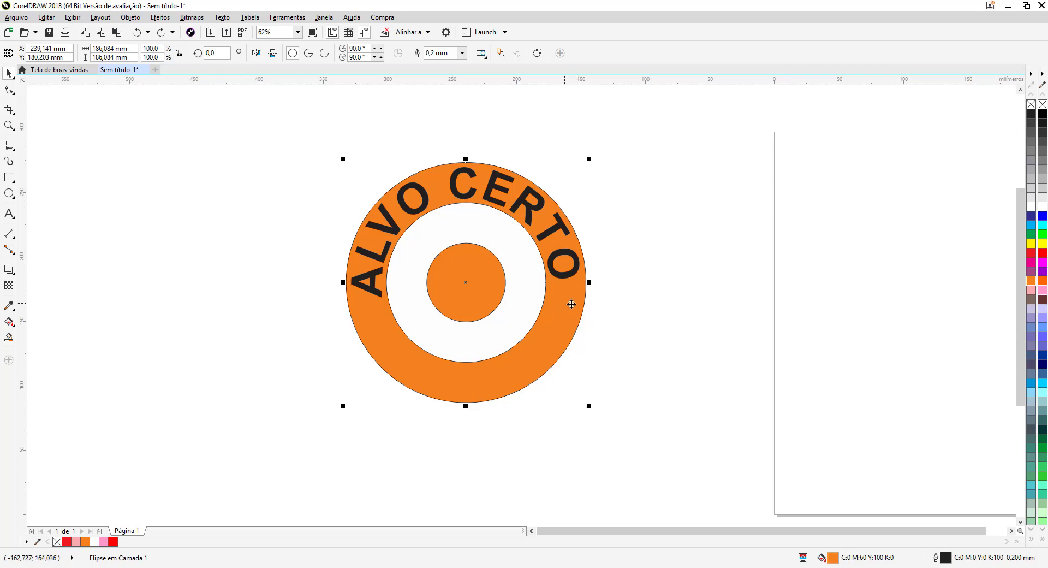
left_click(1031, 262)
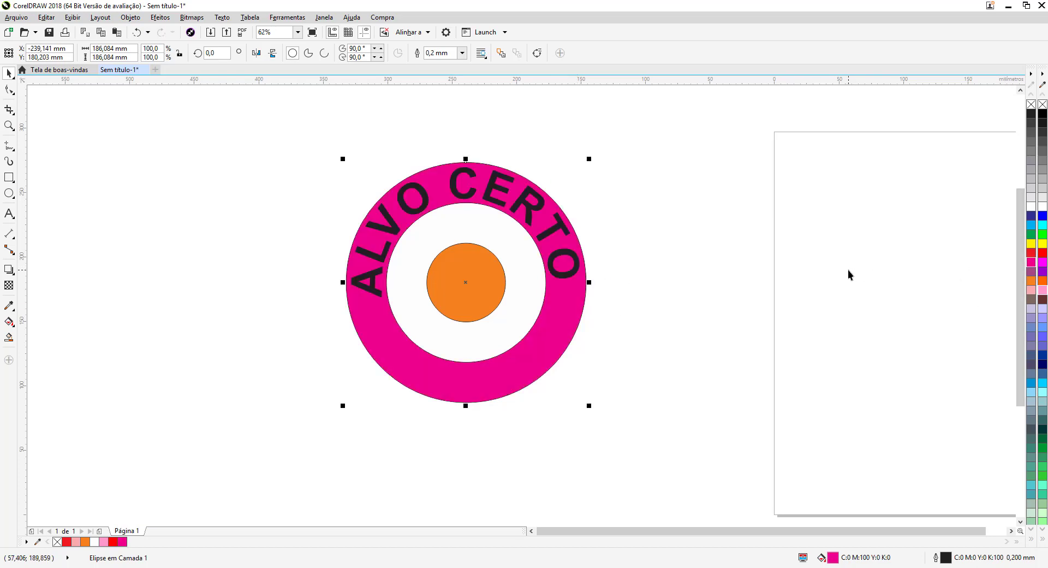
left_click(136, 32)
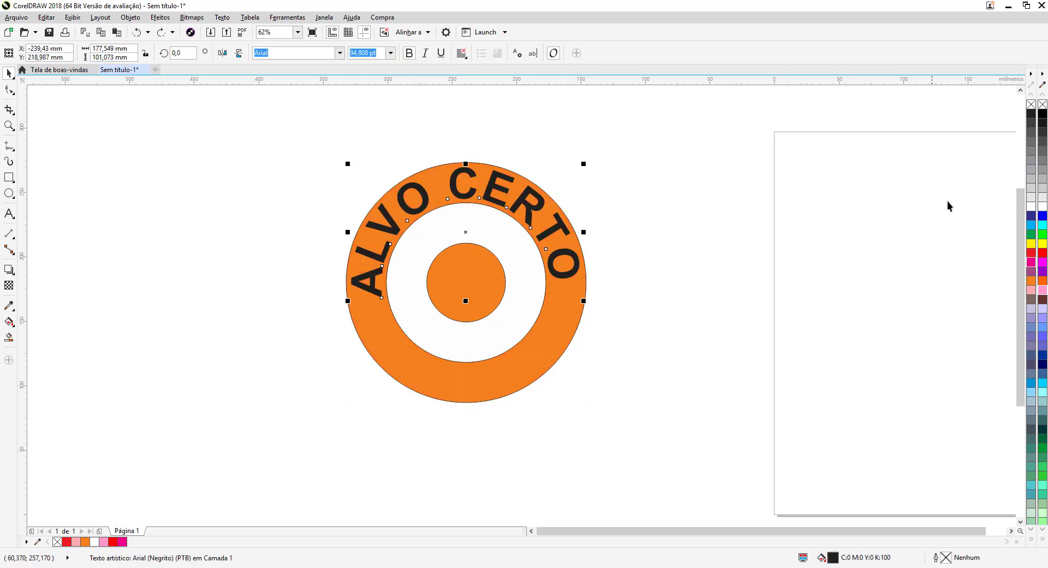
Step: Fill the curved "ALVO CERTO" text with white and deselect it
left_click(1031, 206)
left_click(716, 241)
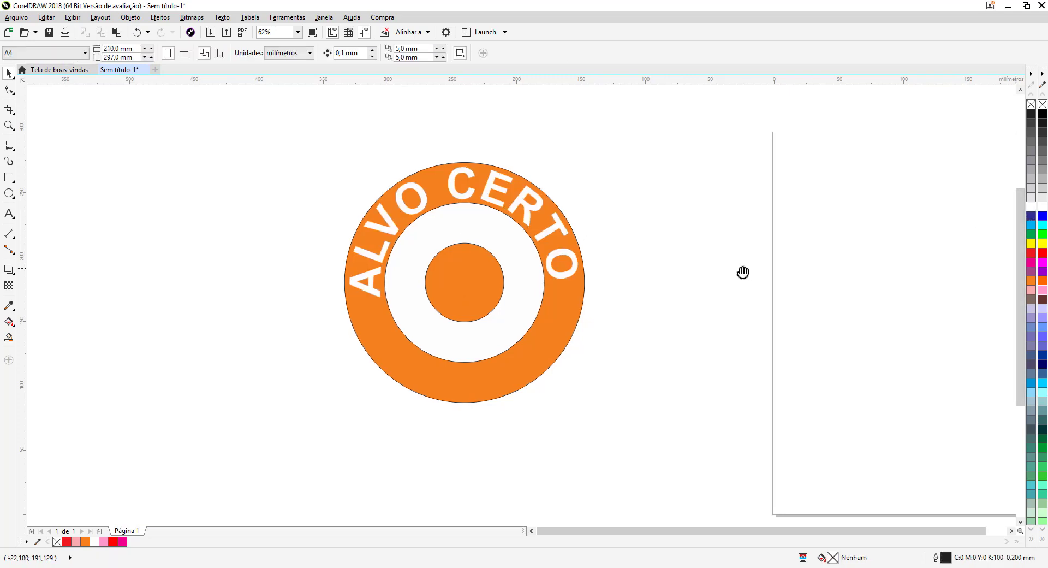
Step: Draw a slightly rising straight line about 250 mm long from the right of the target onto the page
left_click_drag(742, 271, 604, 275)
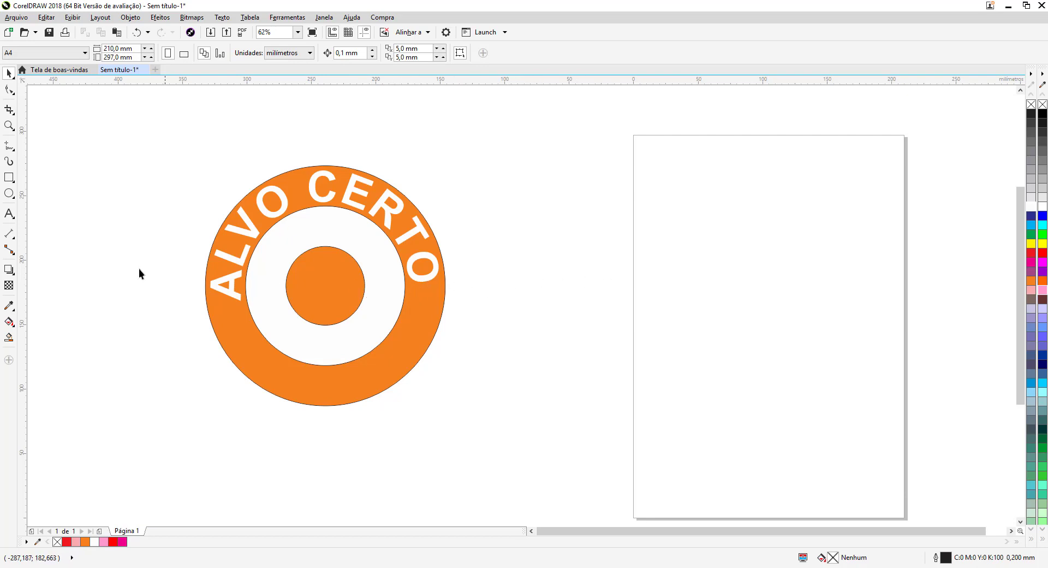
left_click(9, 145)
left_click(484, 322)
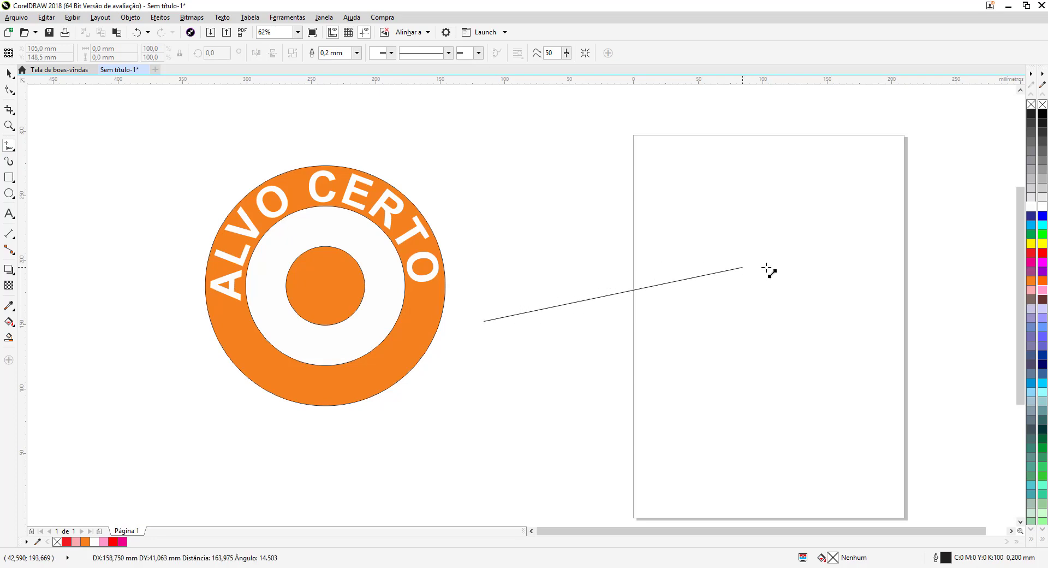
left_click(804, 275)
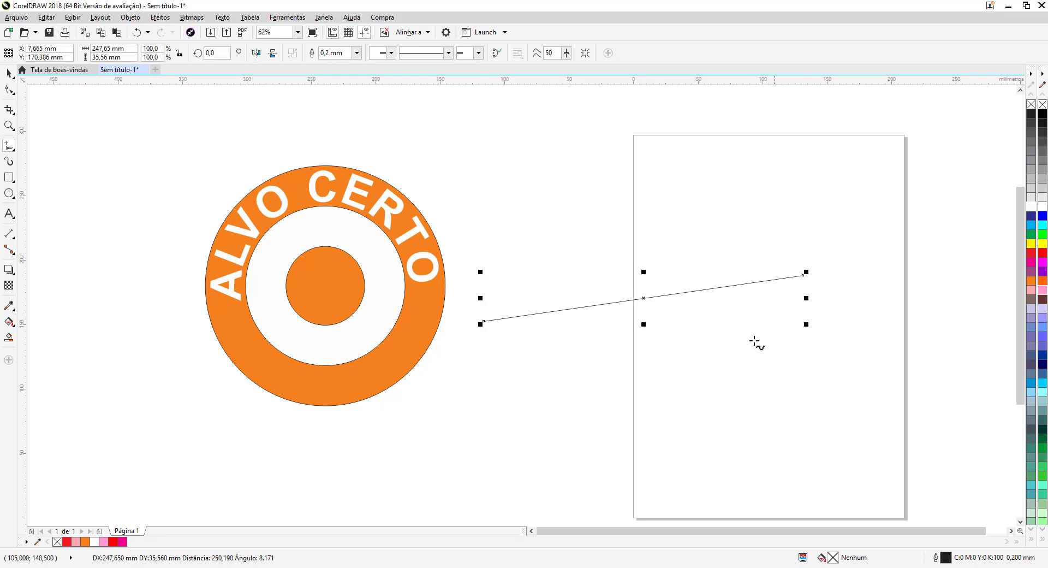
Step: Turn the line into an arrow with a solid head at its start, a feathered tail at its end and a 10 mm outline width
left_click(391, 53)
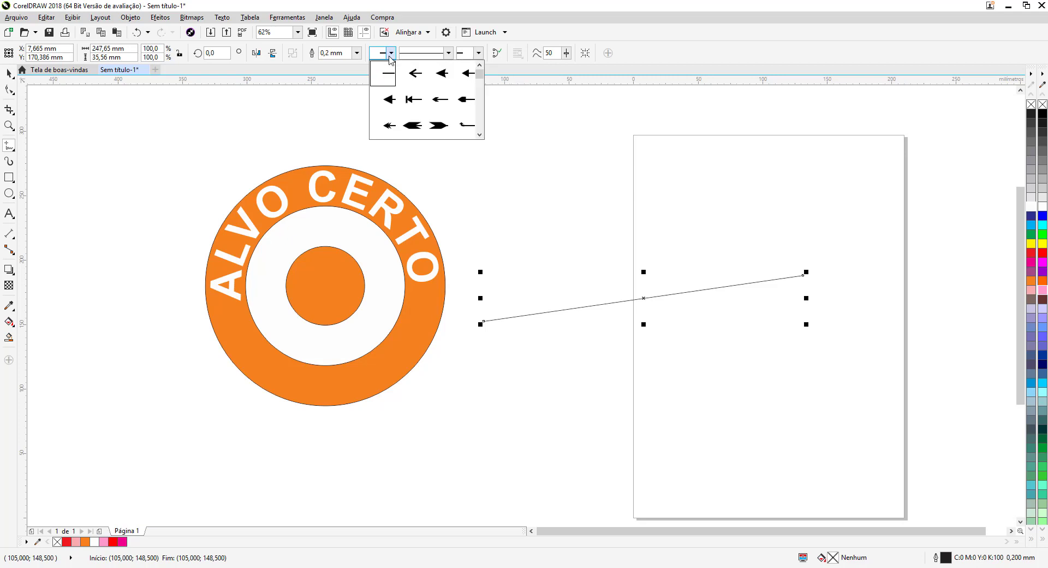
left_click(437, 74)
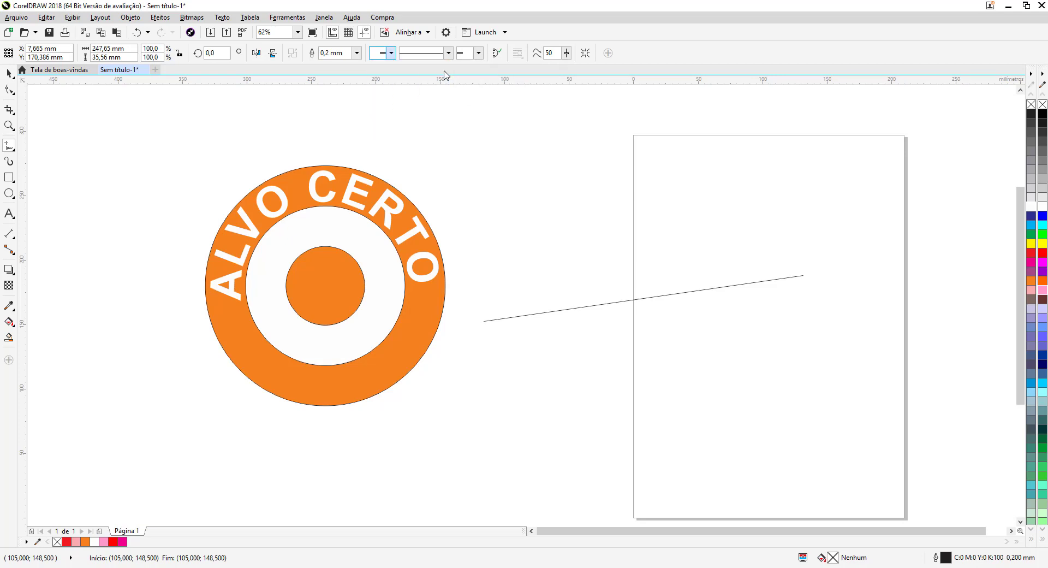
left_click(479, 53)
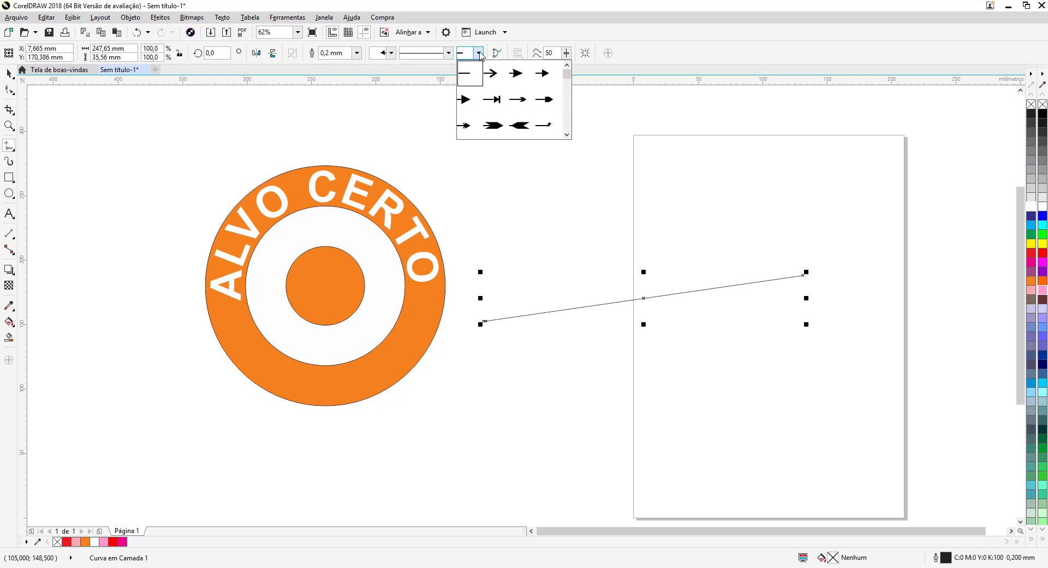
left_click(519, 125)
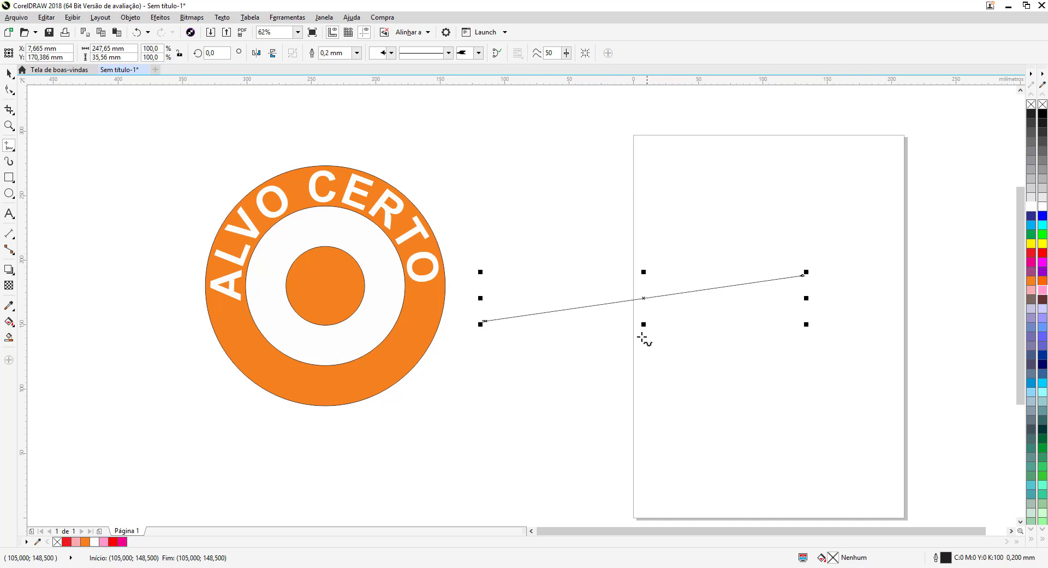
left_click(357, 52)
left_click(340, 179)
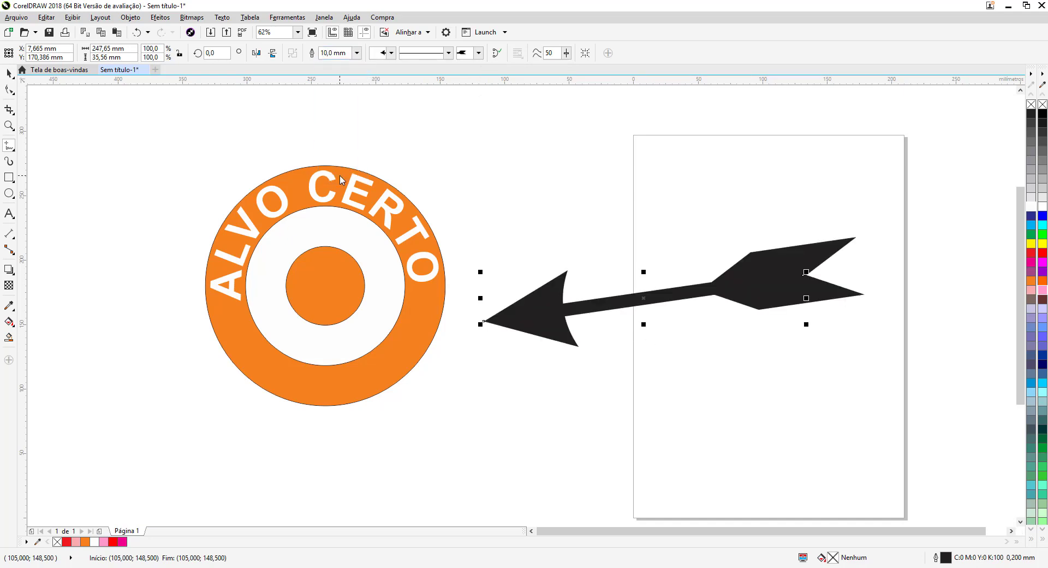
Step: Set the arrow's outline width to 100 mm
left_click(357, 53)
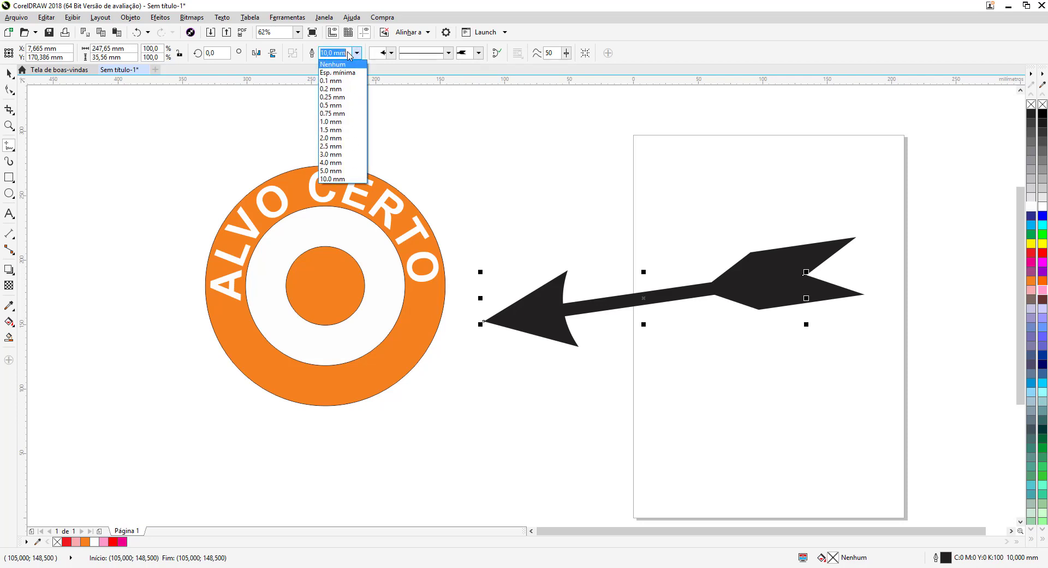
type("1")
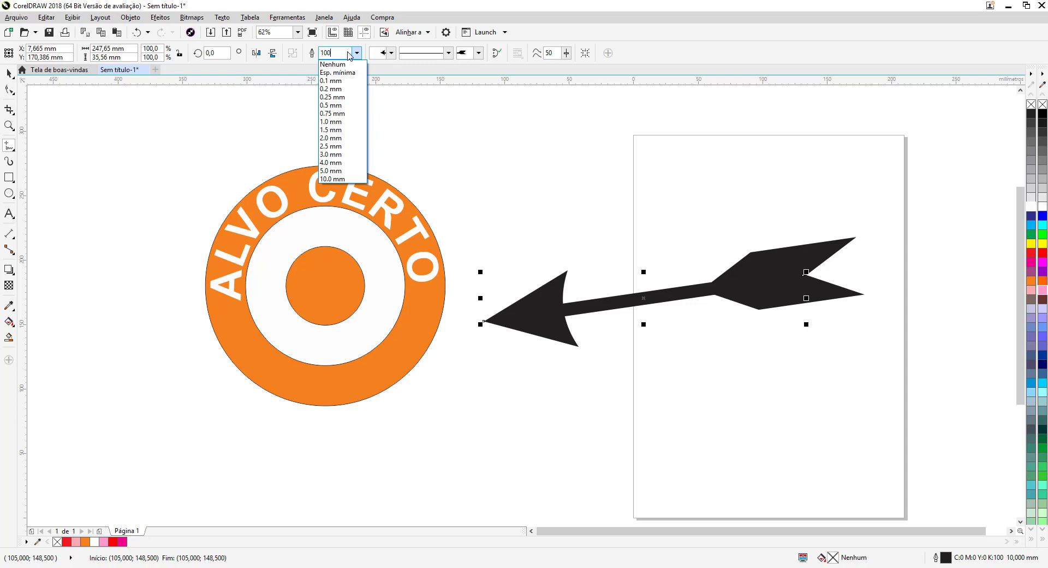
type("00")
key("Return")
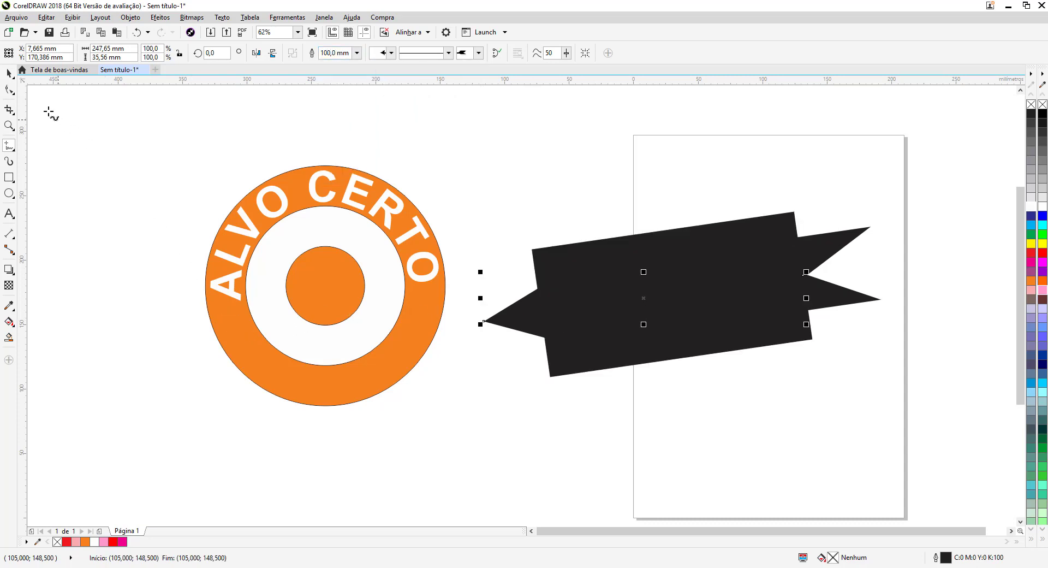
Step: Try enlarging the thick arrow proportionally to about 812 mm wide and stretching it further, and undo both changes
left_click(9, 72)
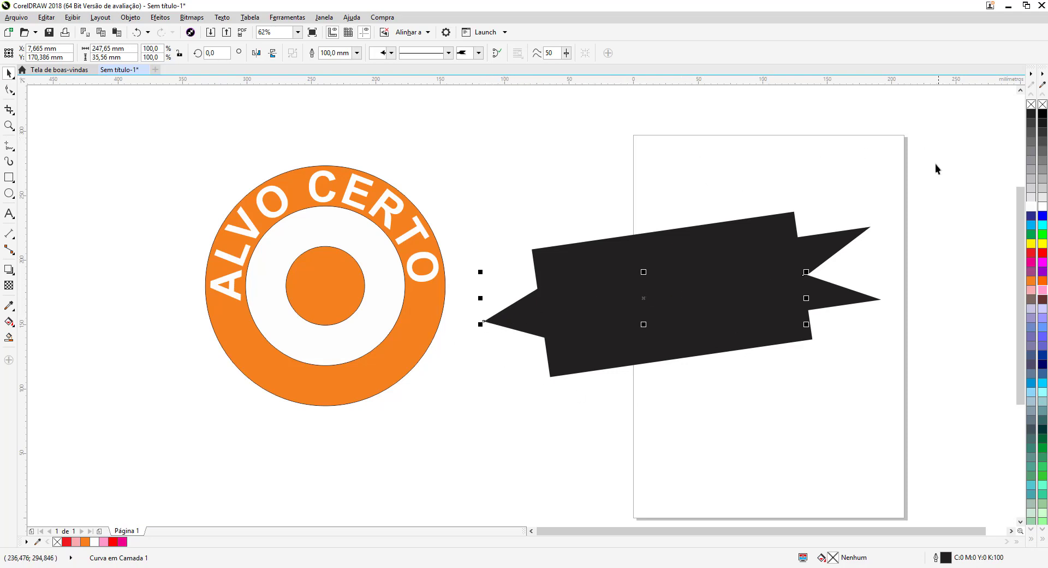
left_click_drag(900, 498, 831, 464)
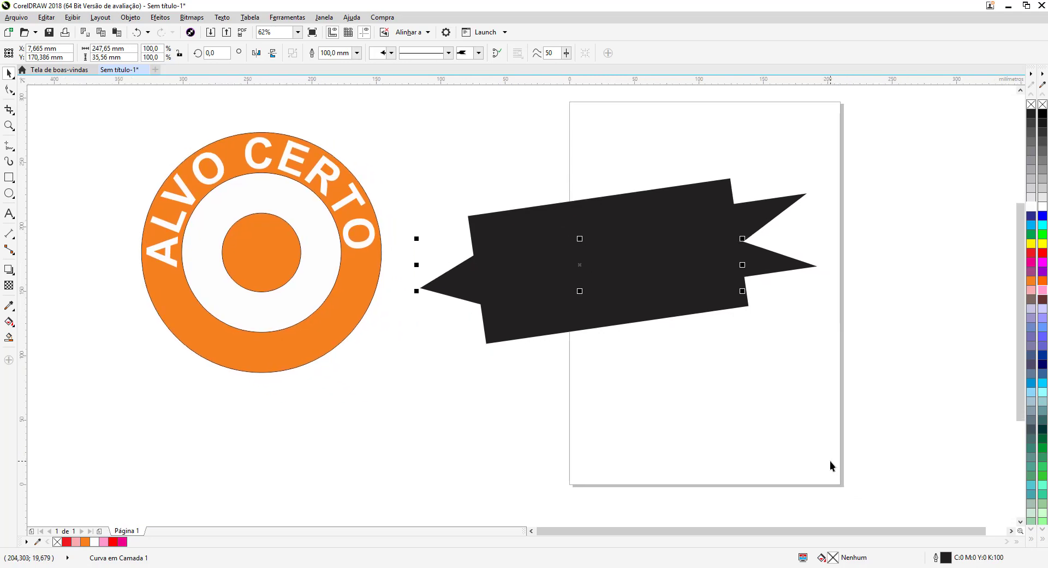
scroll(434, 460, "down", 2)
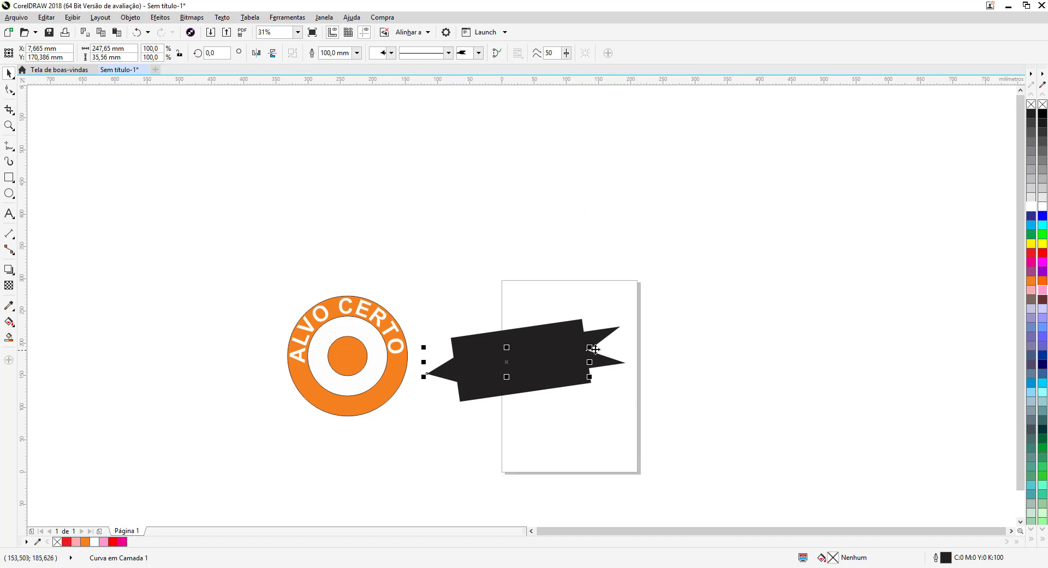
left_click_drag(590, 347, 953, 181)
scroll(452, 328, "down", 2)
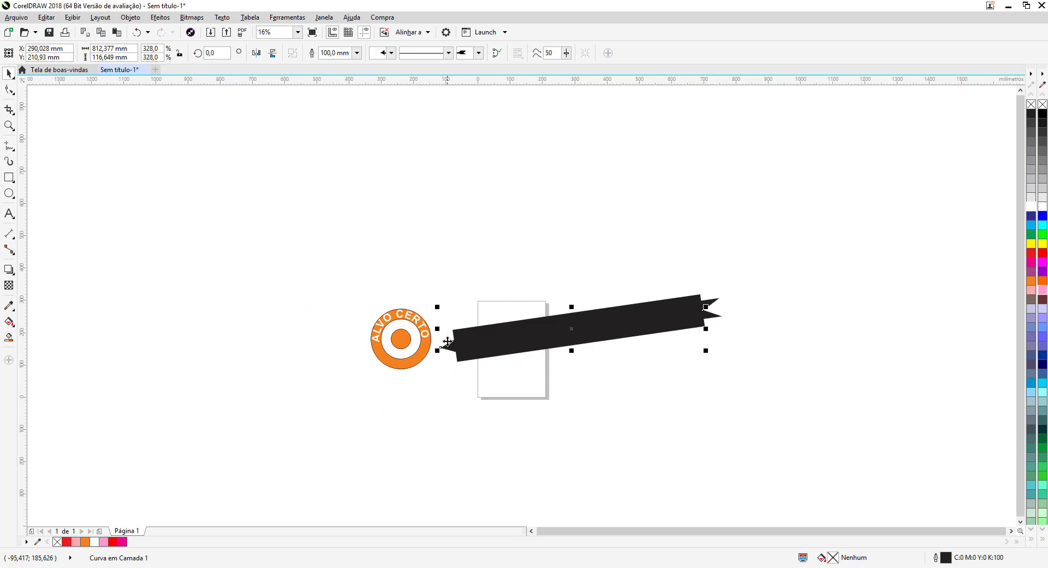
scroll(447, 348, "down", 4)
left_click_drag(579, 321, 923, 272)
left_click(137, 32)
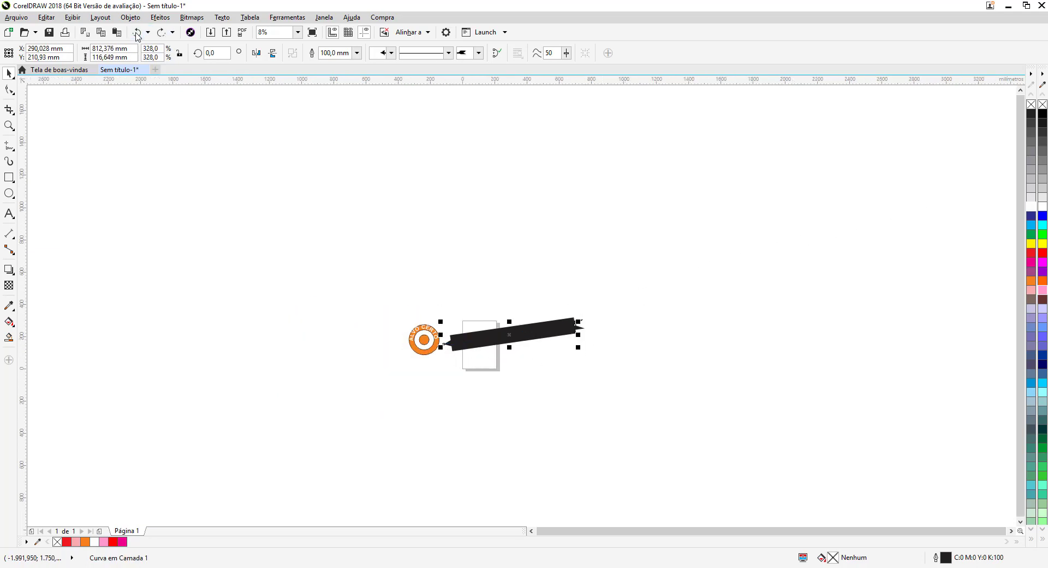
left_click(136, 34)
scroll(468, 357, "up", 4)
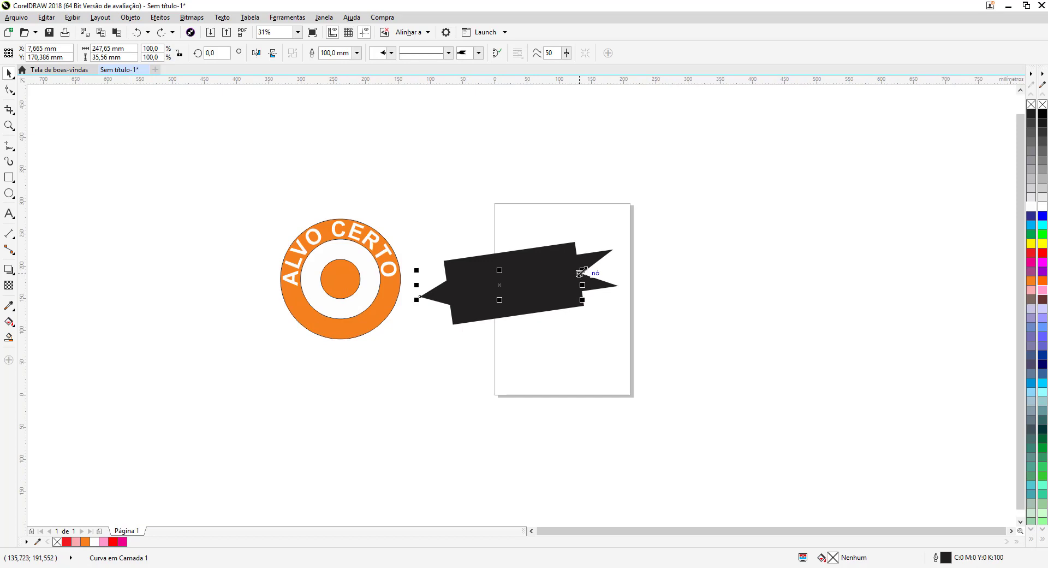
Step: Try shrinking the thick arrow, undo it, and set the arrow's outline width to 10 mm
left_click_drag(583, 271, 491, 313)
key("ctrl+z")
left_click(356, 53)
left_click(348, 177)
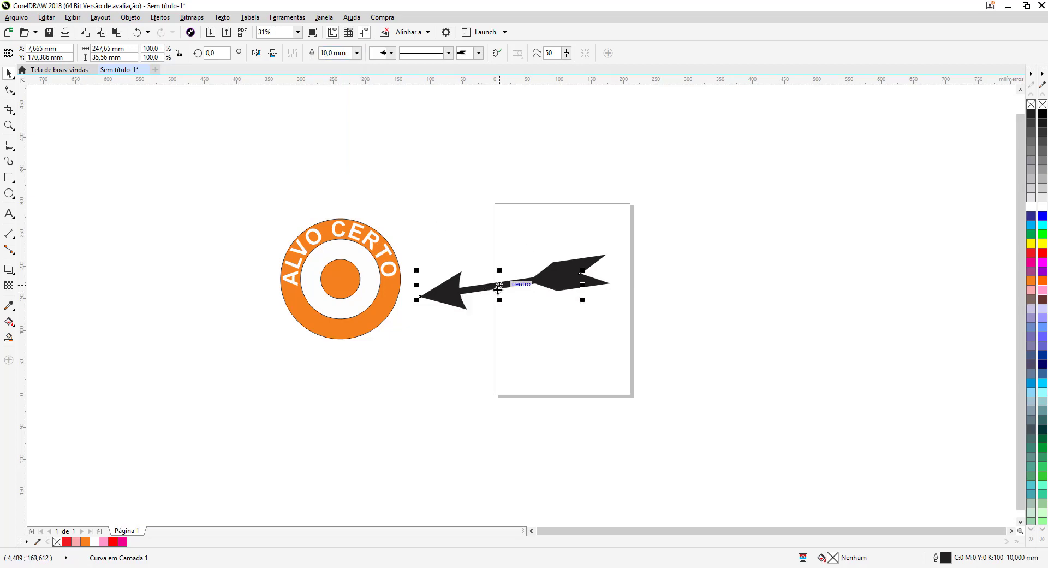
Step: Try scaling the arrow up to about 1895 mm wide and down to about 100 mm wide, and undo both changes
scroll(483, 323, "down", 3)
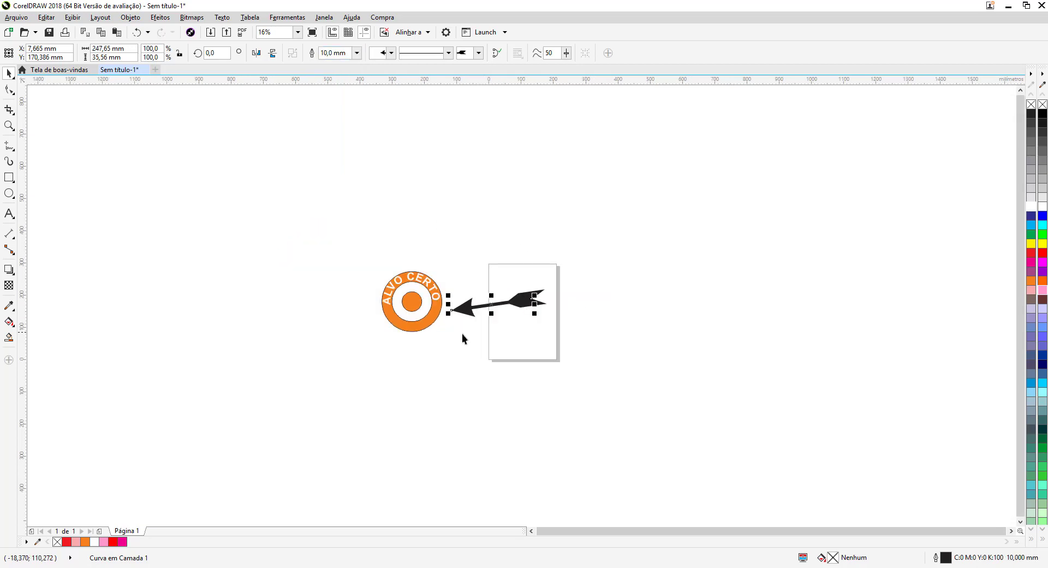
left_click_drag(499, 315, 767, 204)
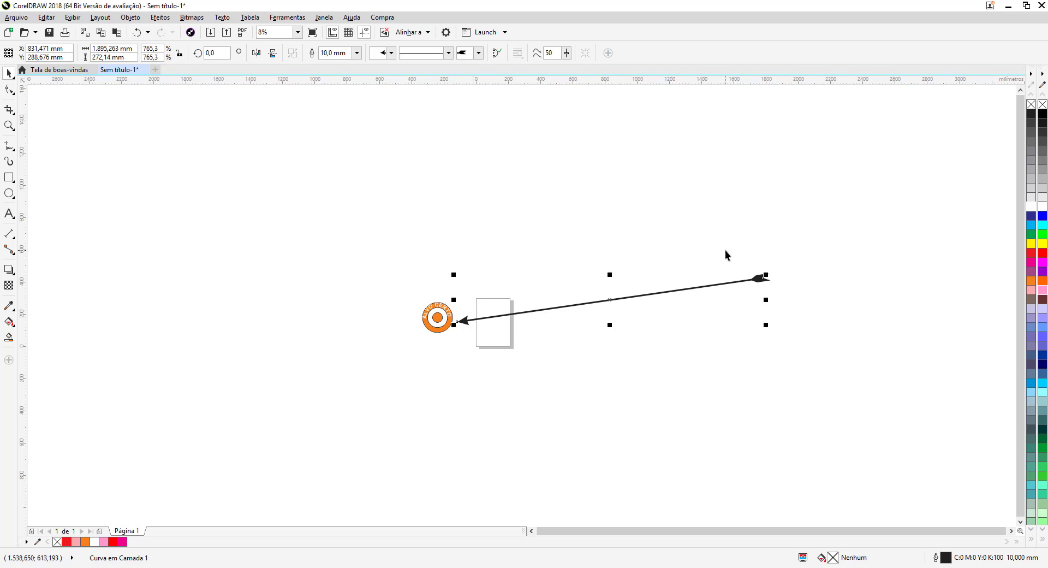
left_click(136, 32)
scroll(608, 328, "up", 5)
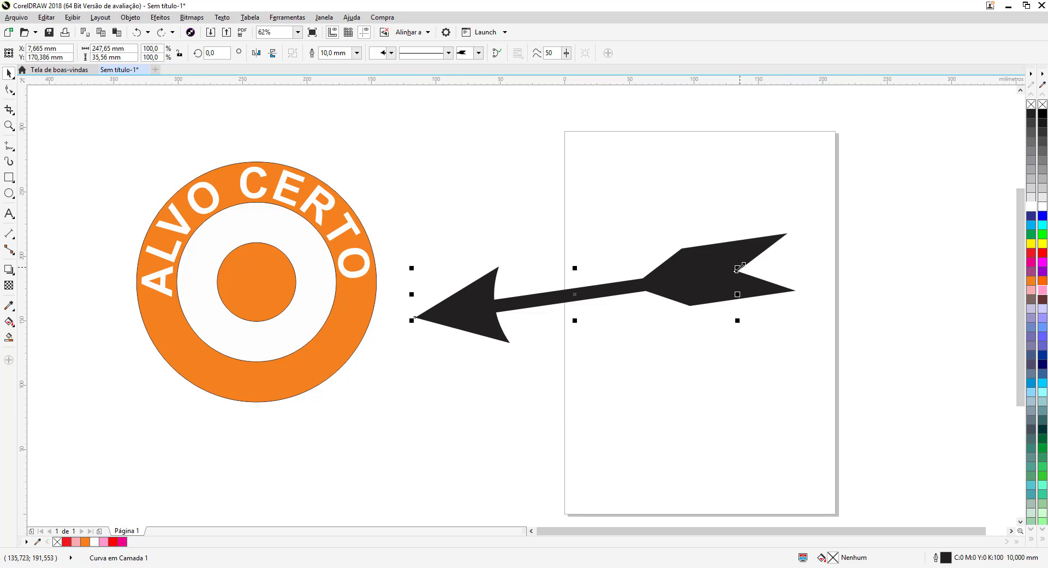
left_click_drag(740, 268, 619, 297)
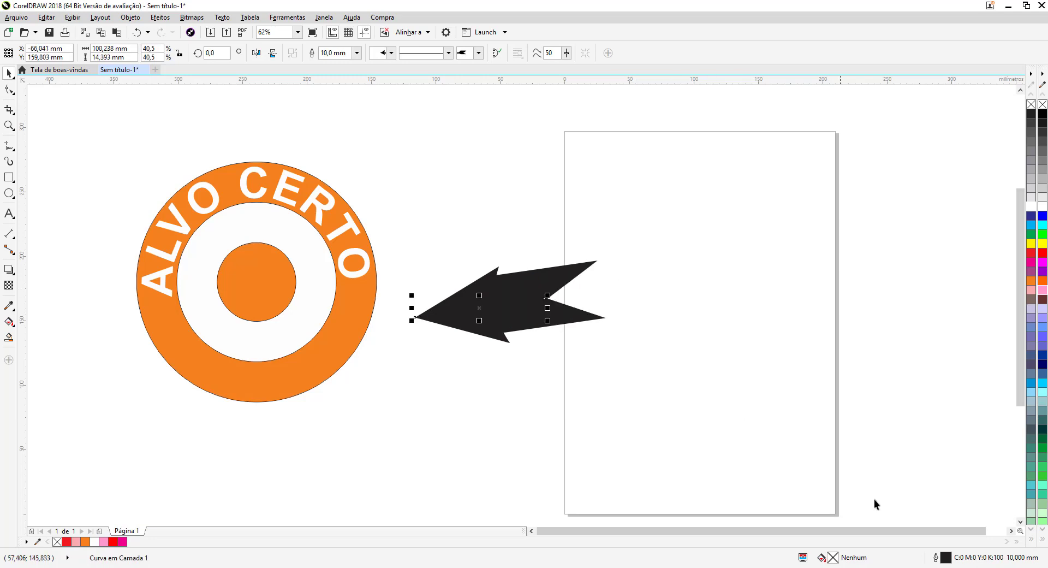
left_click(137, 32)
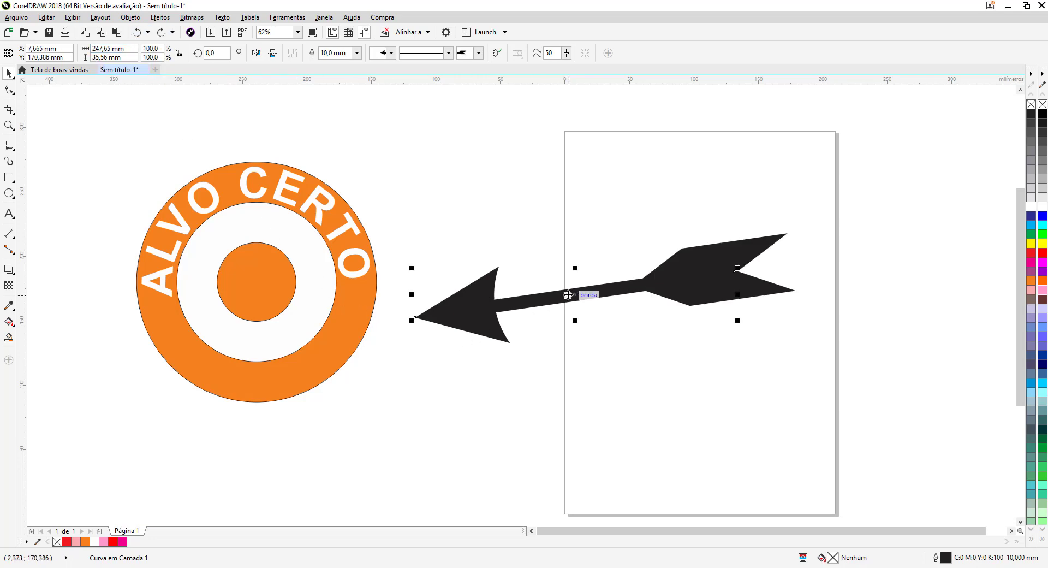
Step: Move the arrow so its tip hits the target's centre and colour its fill and outline light violet-blue (R:153 G:153 B:255)
left_click_drag(561, 297, 425, 274)
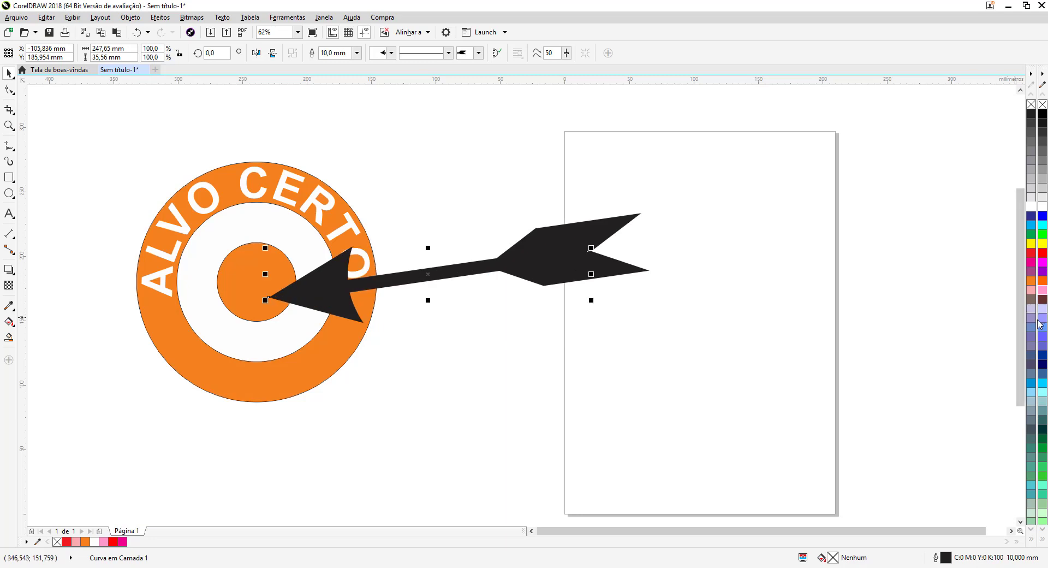
left_click(1032, 336)
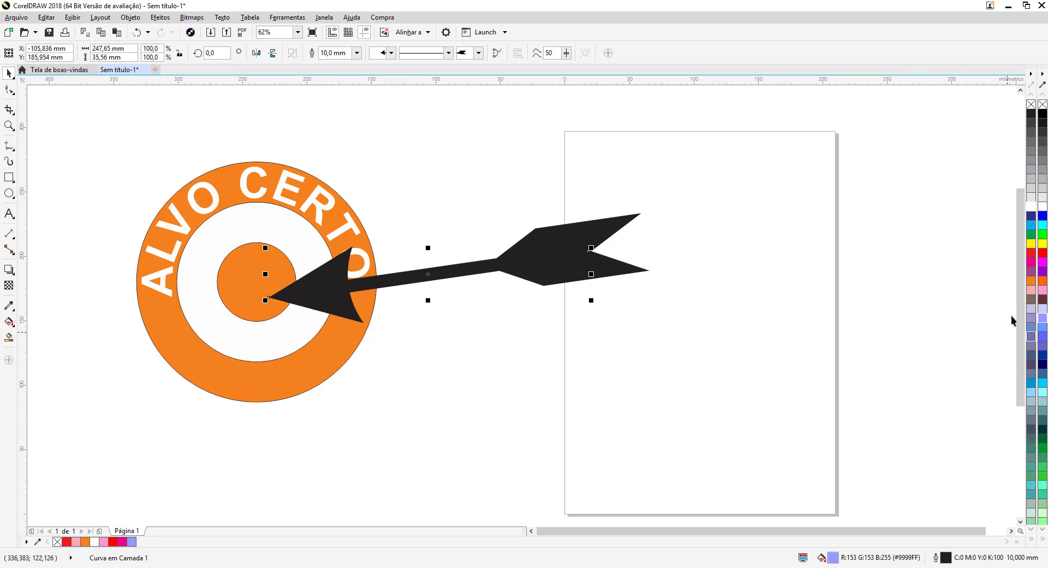
right_click(1042, 319)
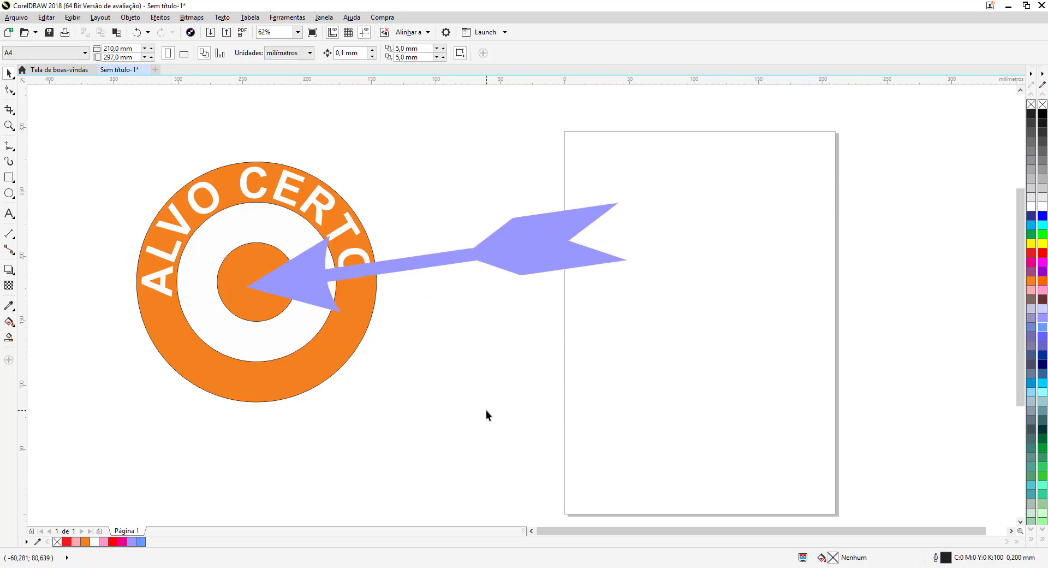
Step: Build a rhombus about 147 by 70 mm below the arrow from a square of about 104 mm, rotated 45° and flattened vertically
left_click(10, 179)
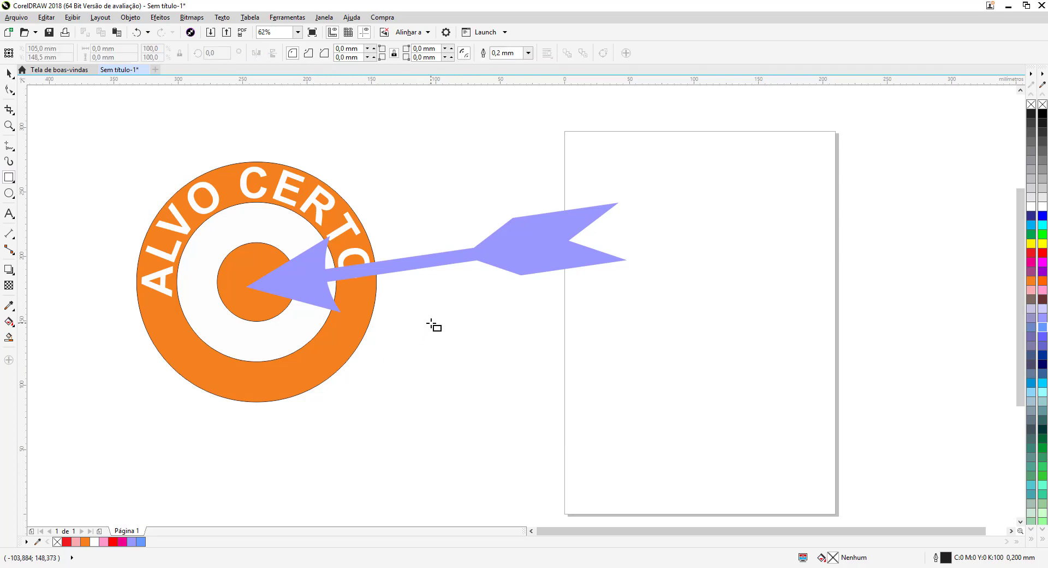
left_click_drag(431, 323, 565, 458)
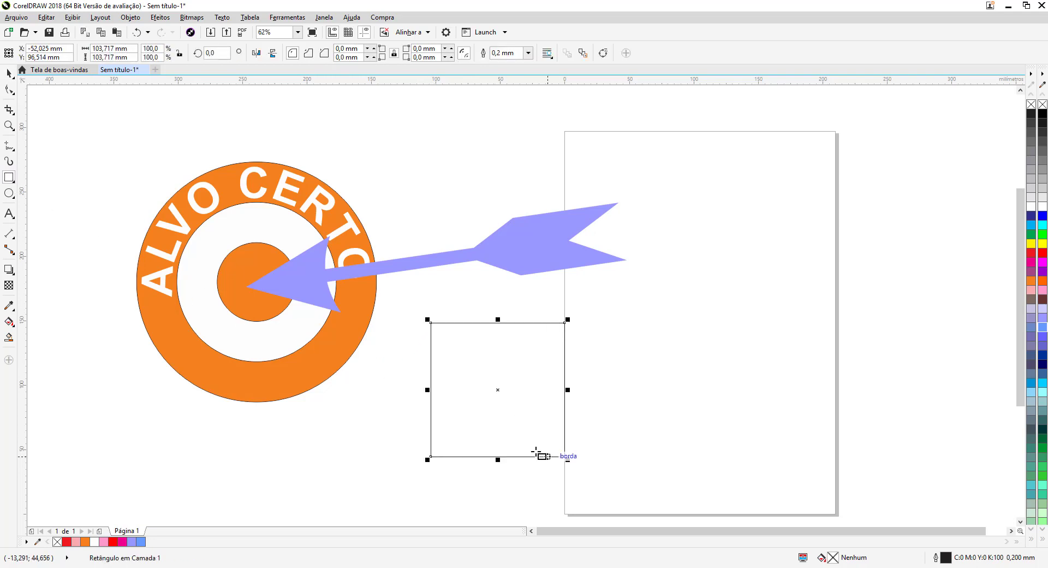
left_click_drag(225, 53, 202, 51)
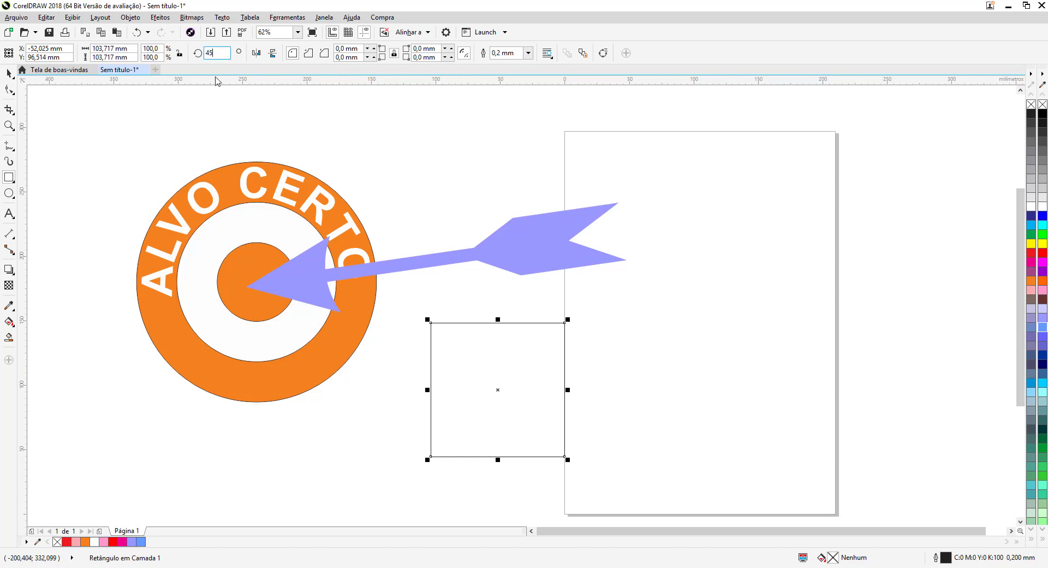
key("Return")
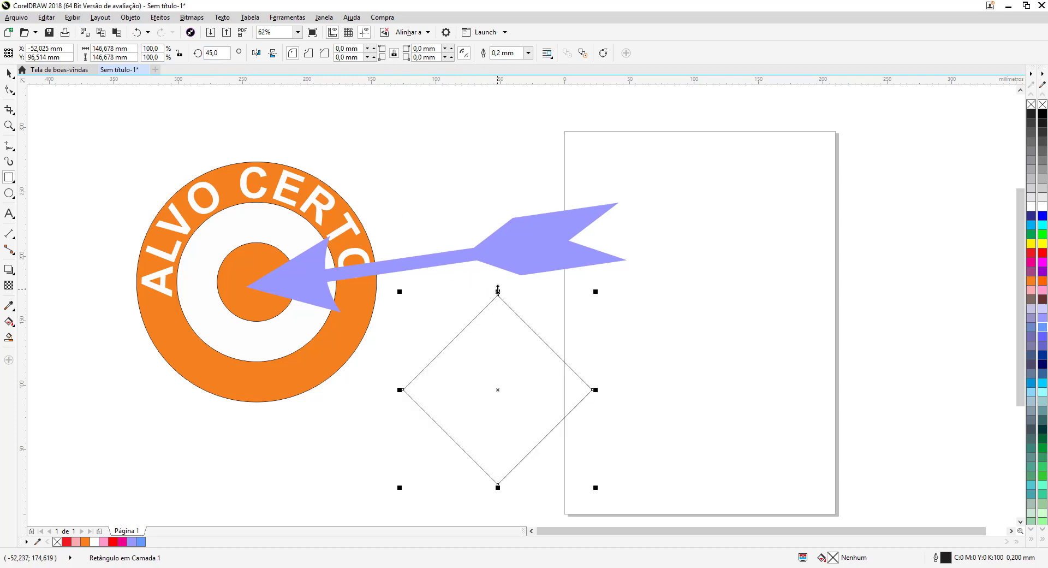
left_click_drag(498, 290, 498, 290)
left_click_drag(498, 291, 505, 391)
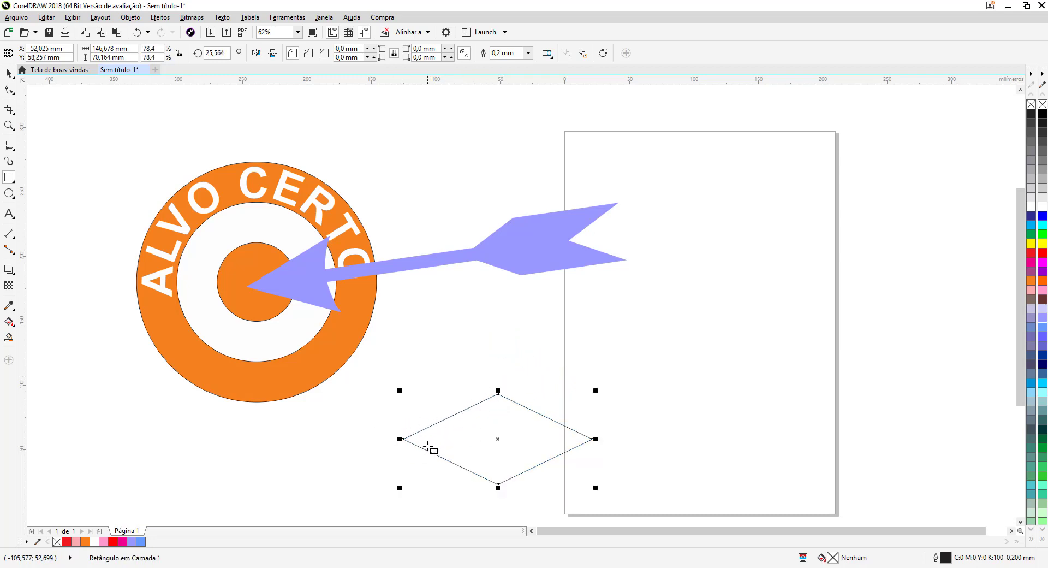
Step: Draw an ellipse about 135 by 114 mm overlapping the rhombus's right half, and select the ellipse together with the rhombus
left_click(10, 194)
left_click_drag(470, 359, 644, 507)
left_click(686, 354)
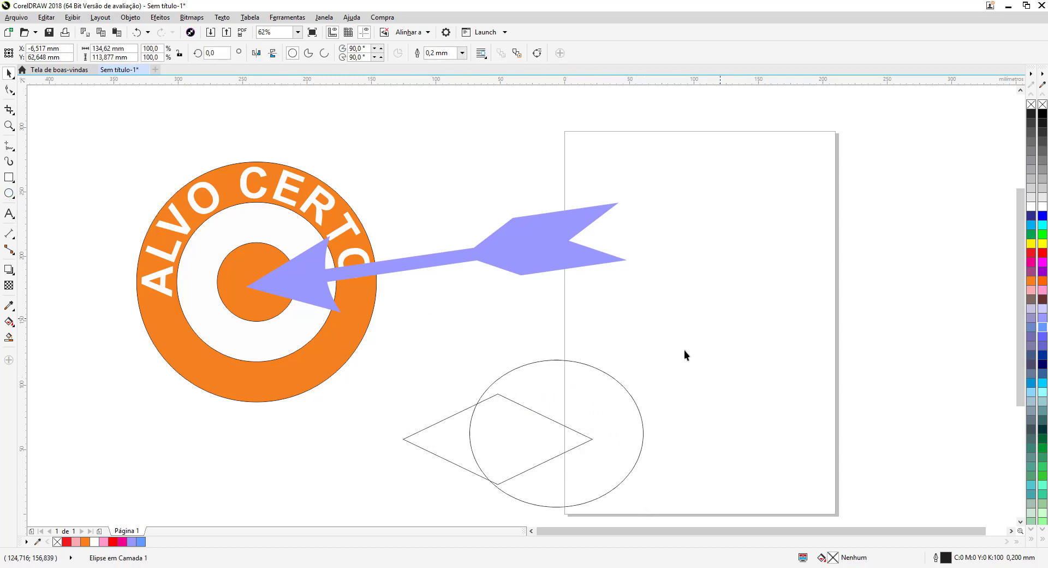
left_click_drag(404, 507, 392, 517)
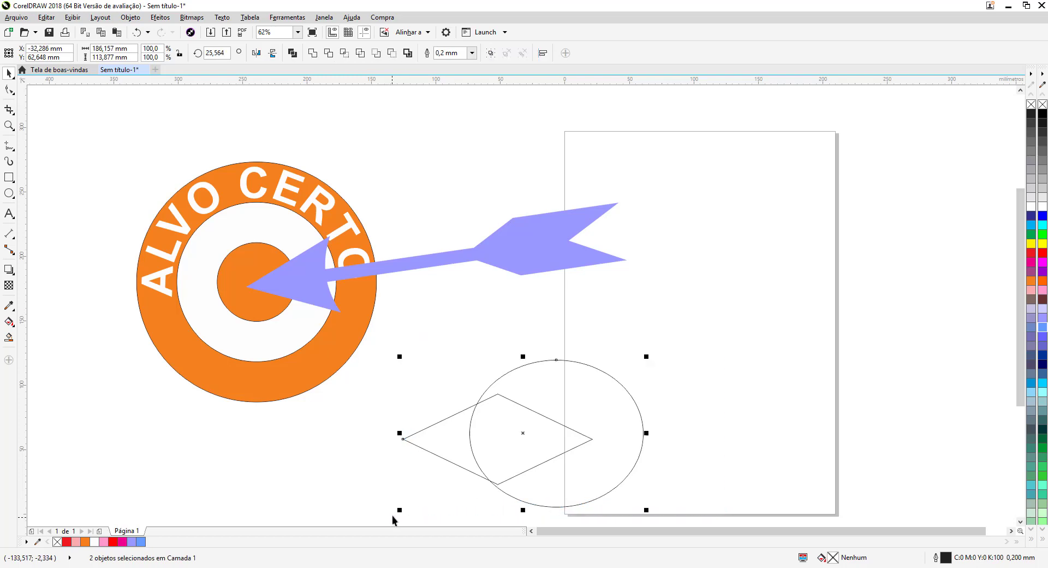
left_click(545, 394)
left_click(546, 395)
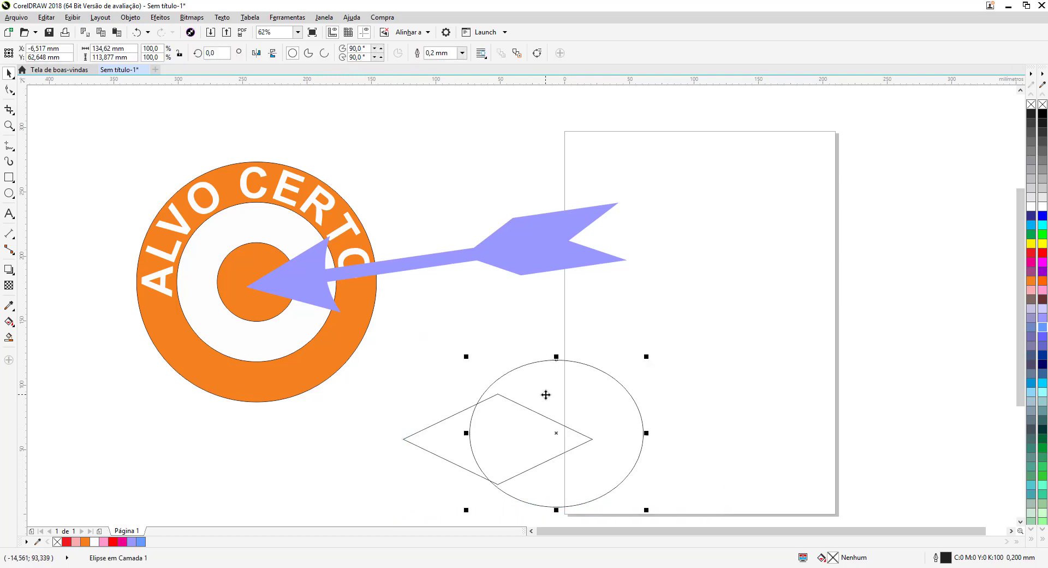
left_click(454, 432, "shift")
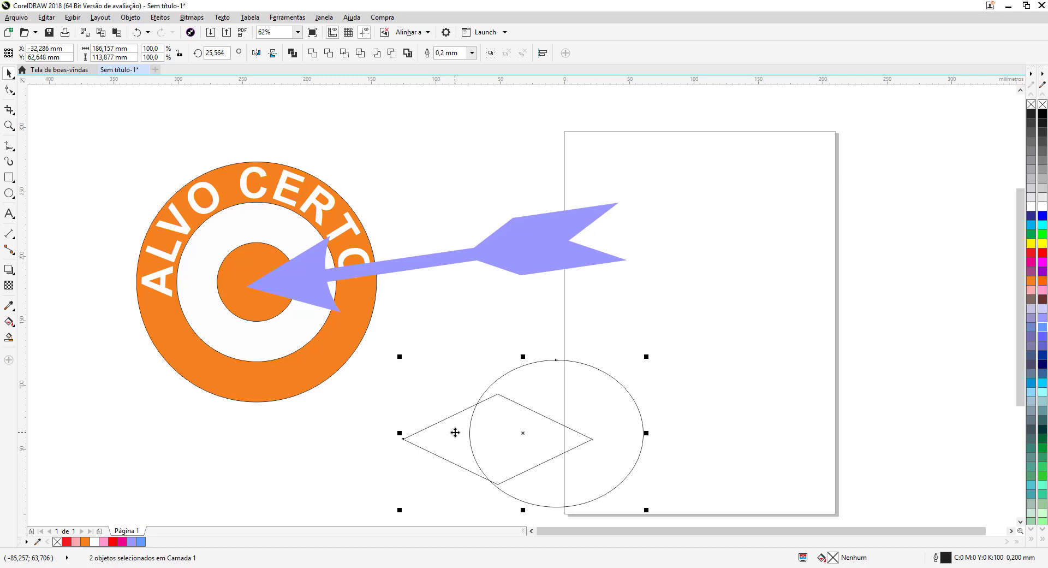
Step: Align the centres of the ellipse and rhombus at the same height, and clear the selection
key("e")
left_click(508, 352)
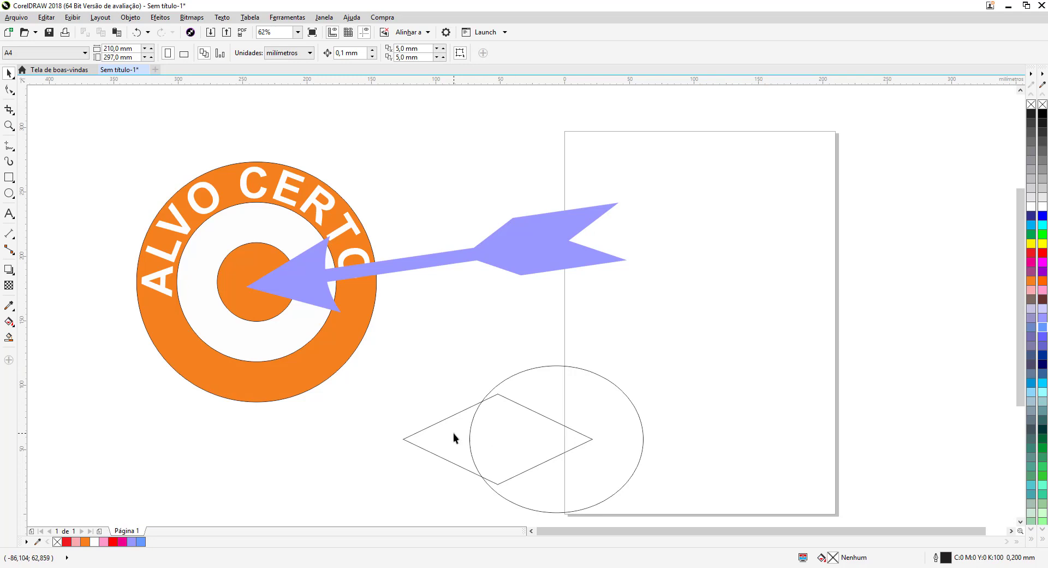
Step: Hide the Curve tool group from the toolbox and restore it
left_click(9, 360)
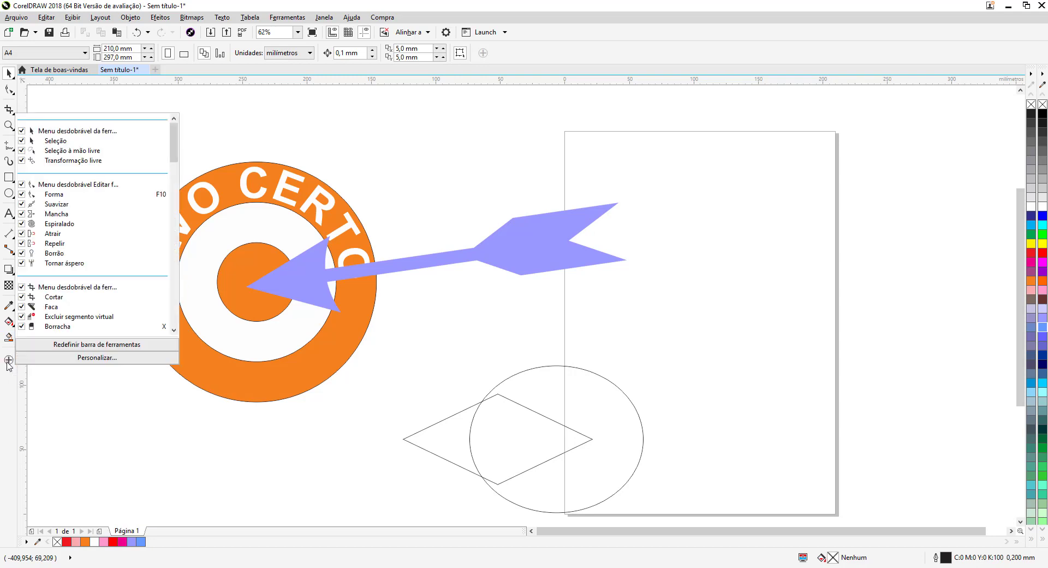
scroll(33, 289, "down", 3)
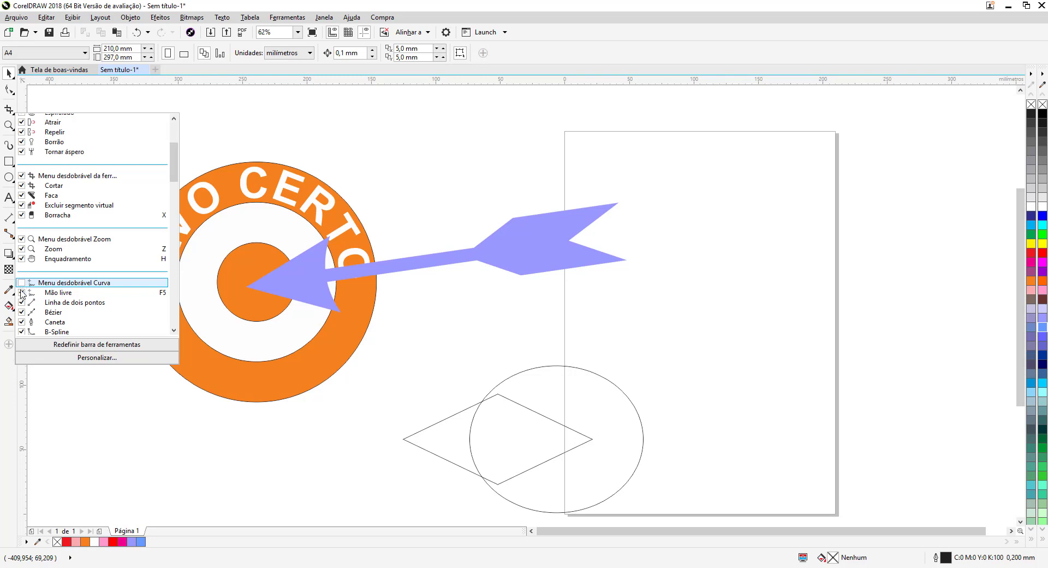
left_click(22, 283)
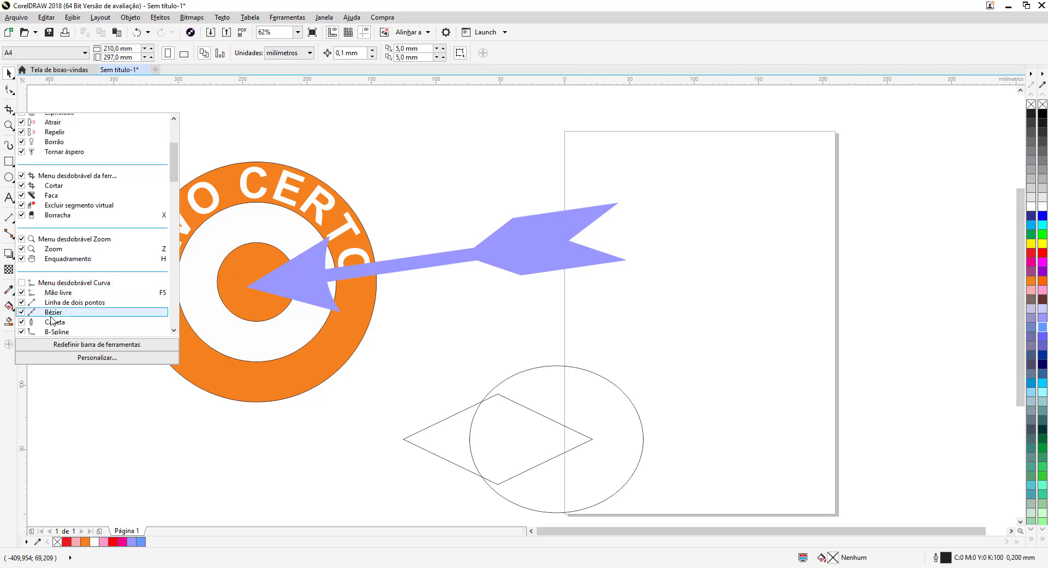
left_click(6, 347)
left_click(8, 347)
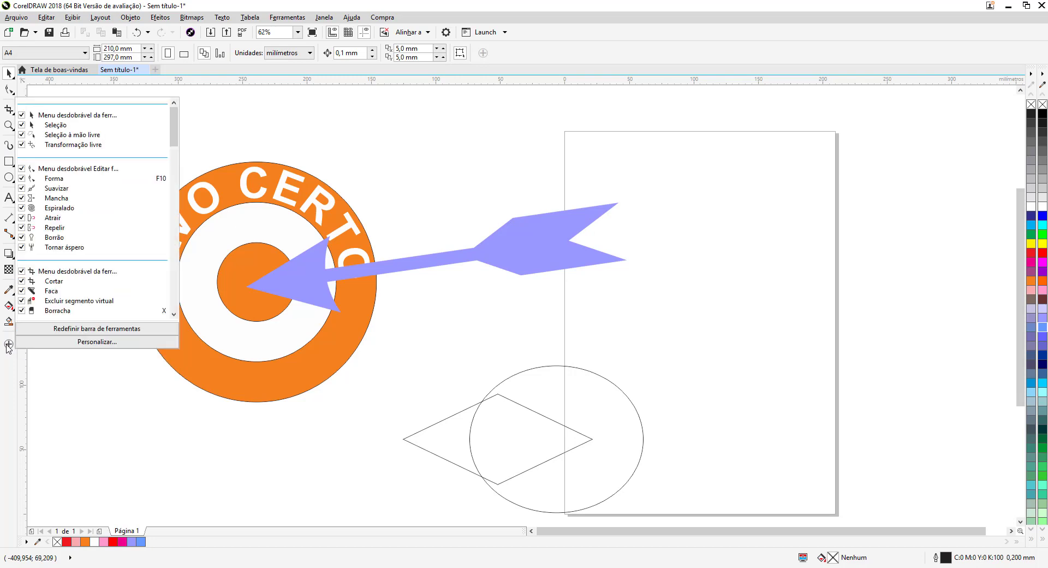
scroll(58, 285, "down", 2)
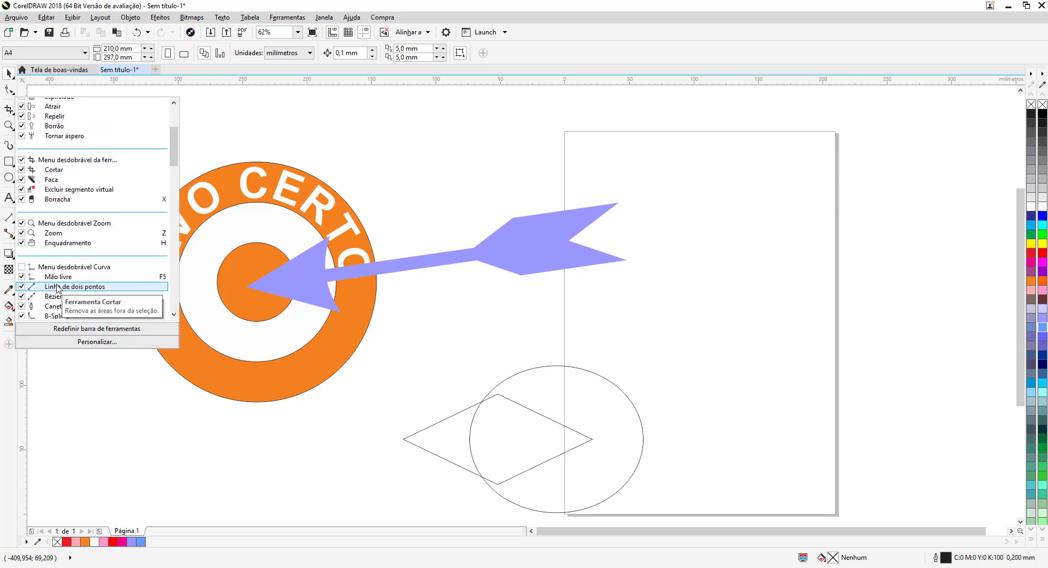
left_click(22, 266)
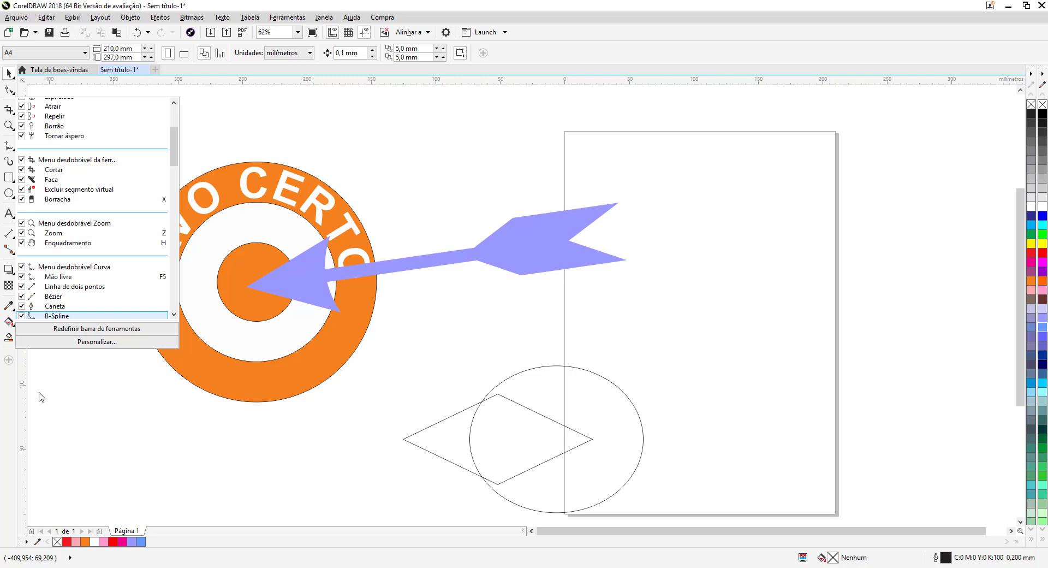
left_click(14, 350)
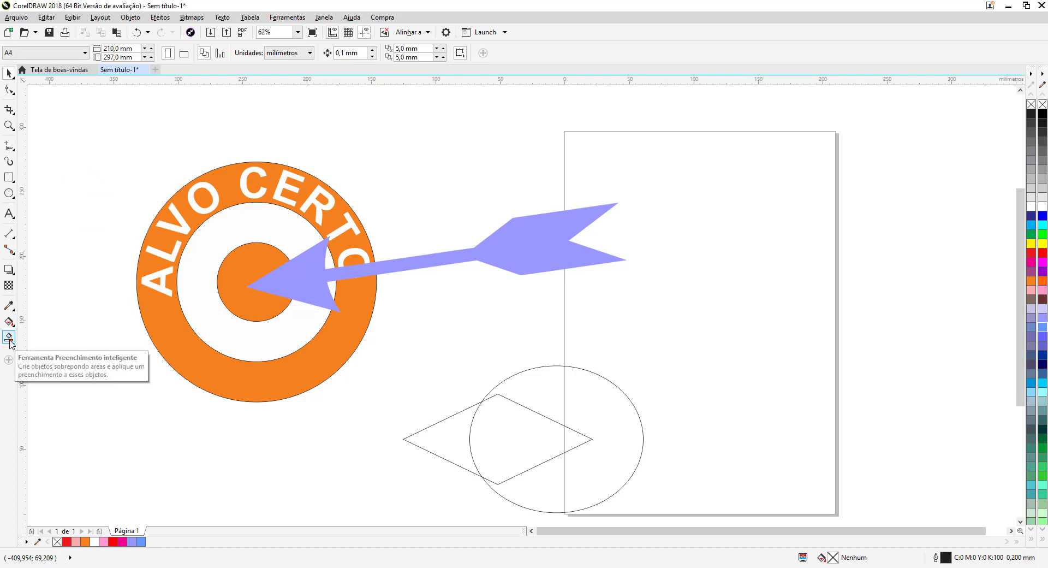
Step: Create an arrowhead by Smart Filling the rhombus area outside the ellipse, and delete the original ellipse and rhombus
left_click(10, 339)
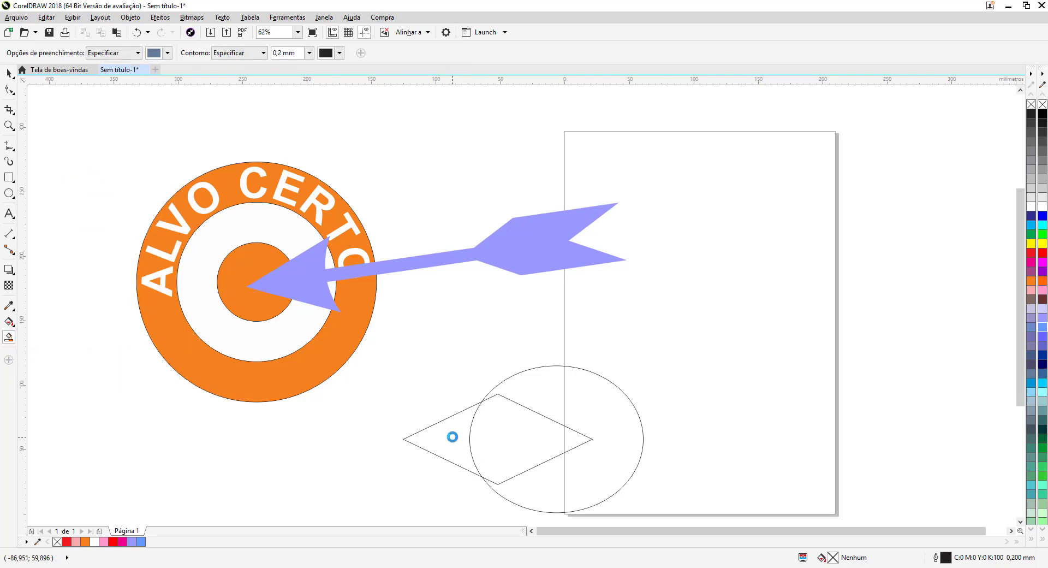
left_click(452, 437)
key("space")
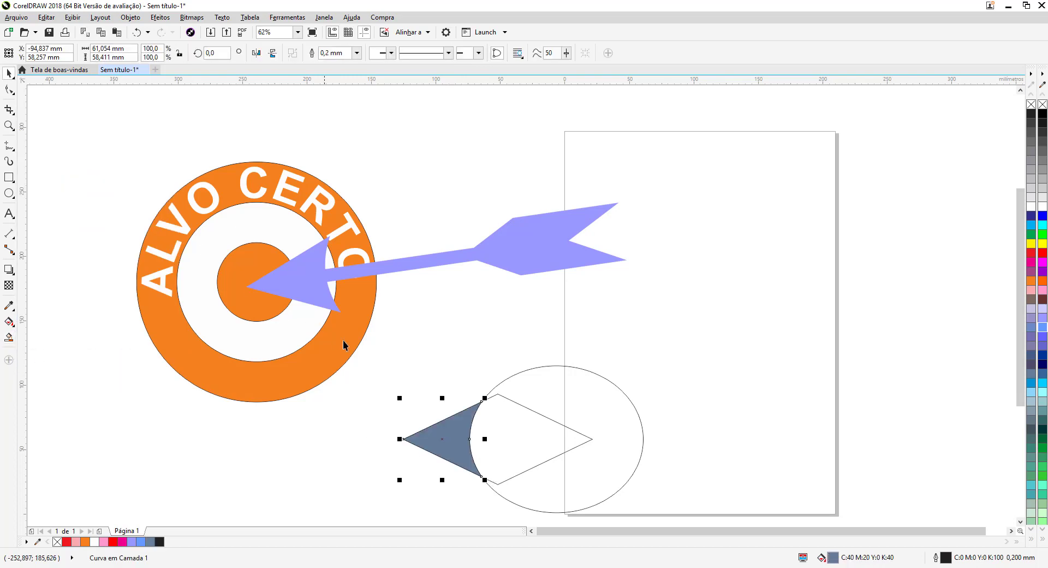
left_click(619, 435)
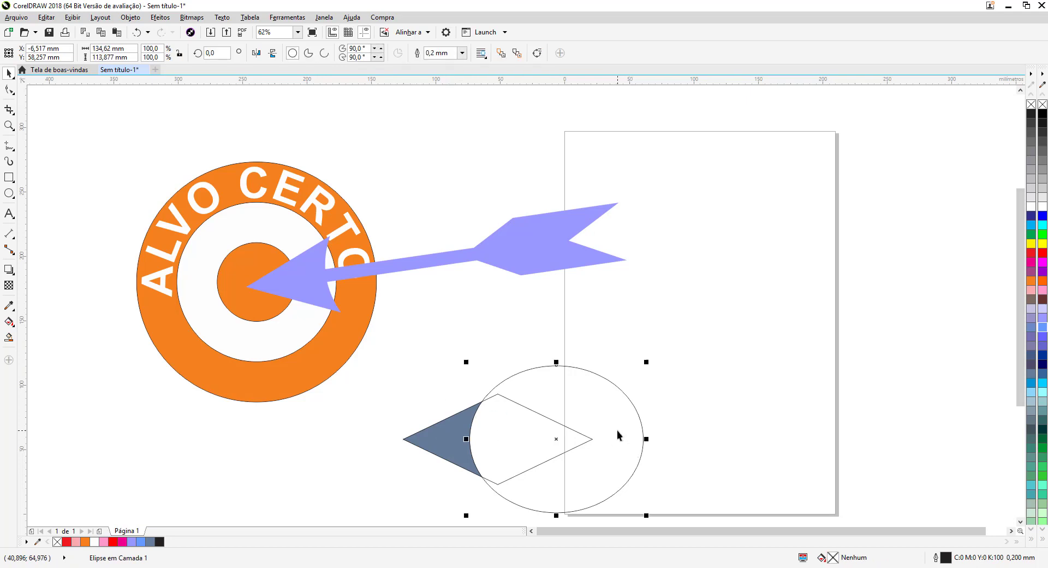
key("Delete")
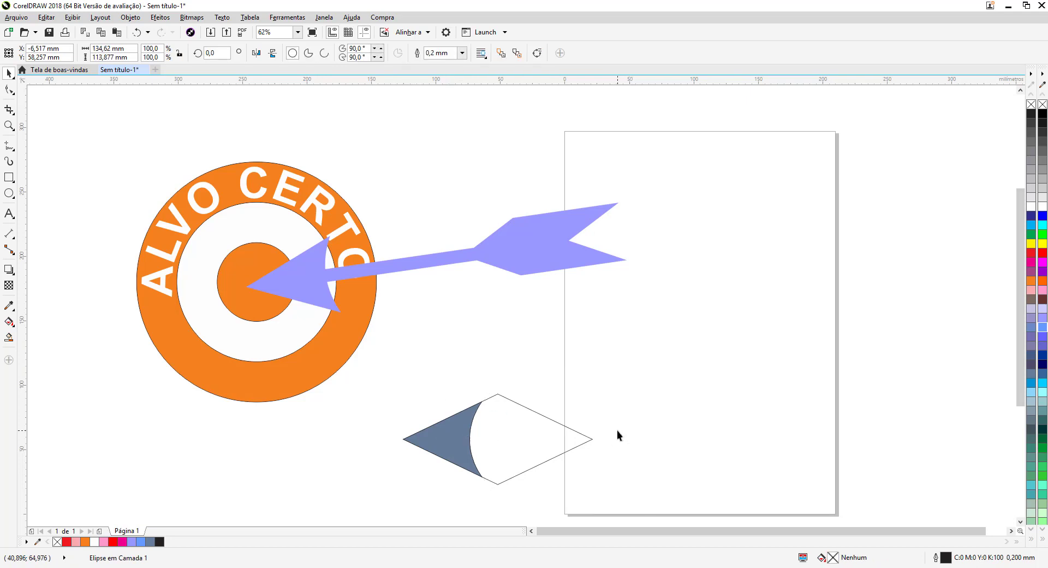
left_click(526, 436)
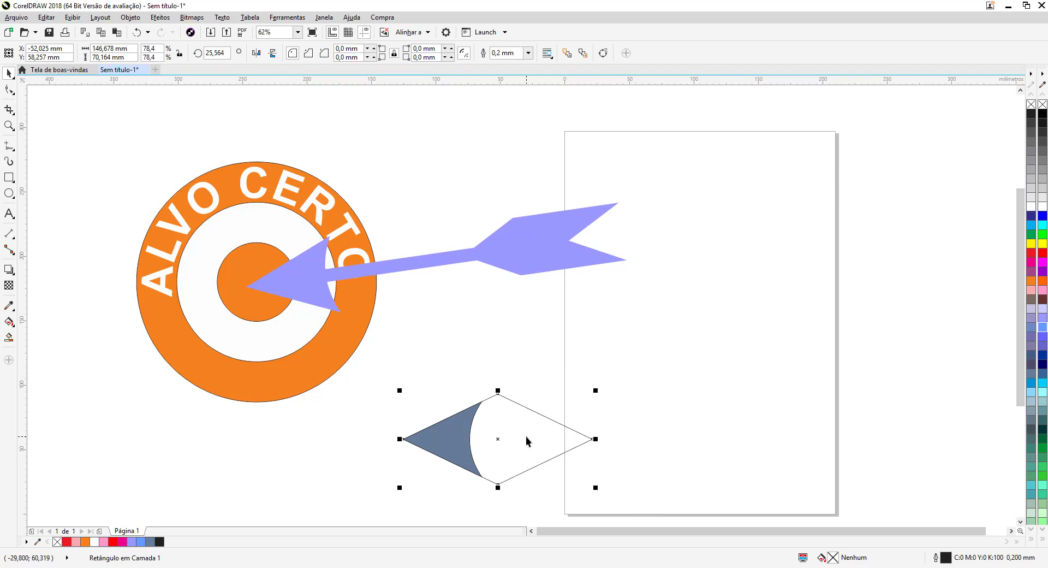
key("Delete")
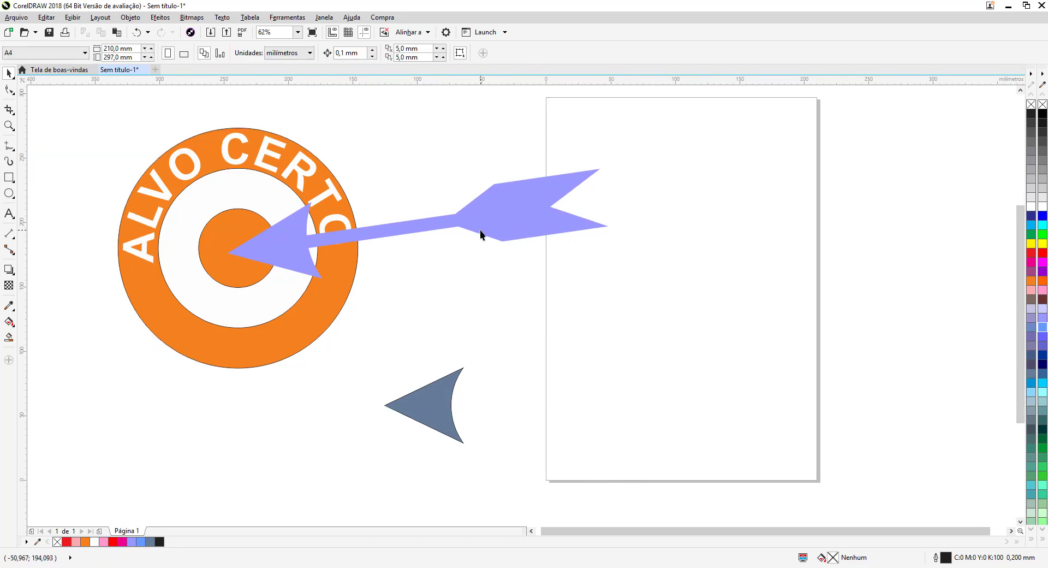
Step: Draw a rectangle about 93 by 39 mm beside the arrowhead and skew and flatten it into a parallelogram about 136 by 26 mm
key("F6")
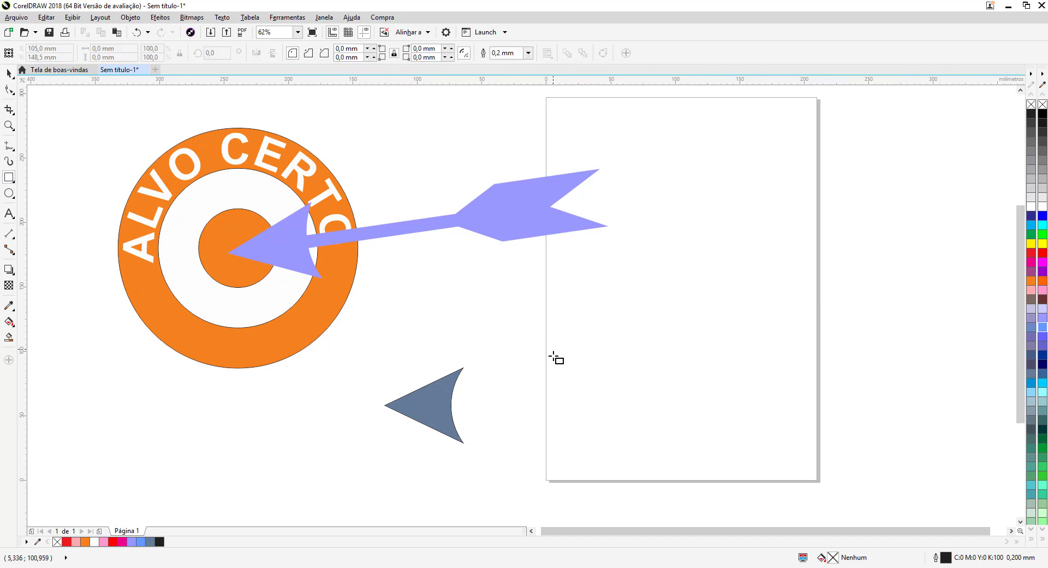
left_click_drag(554, 359, 674, 408)
left_click(615, 384)
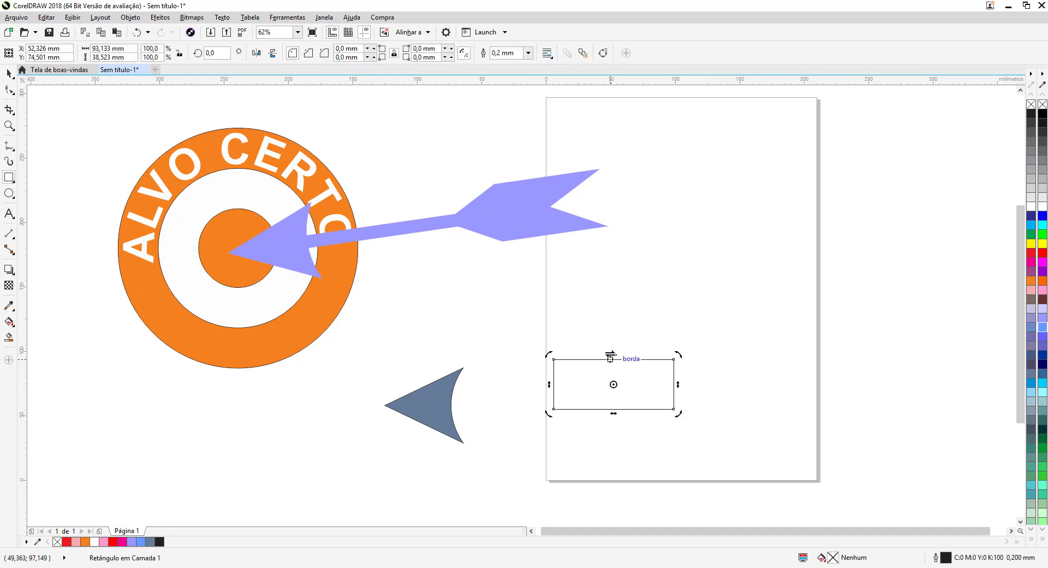
left_click_drag(610, 356, 671, 360)
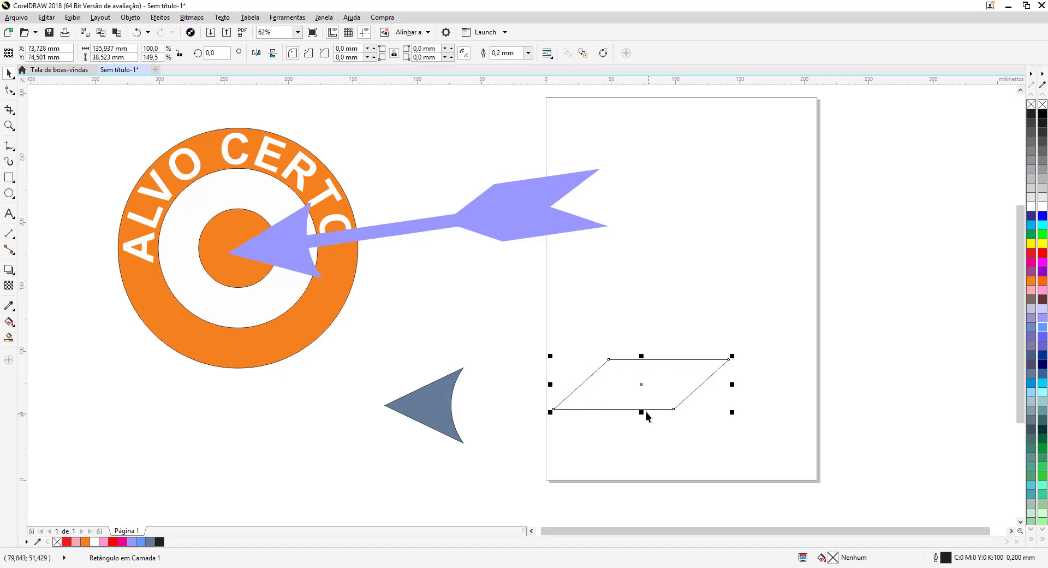
left_click_drag(645, 411, 645, 393)
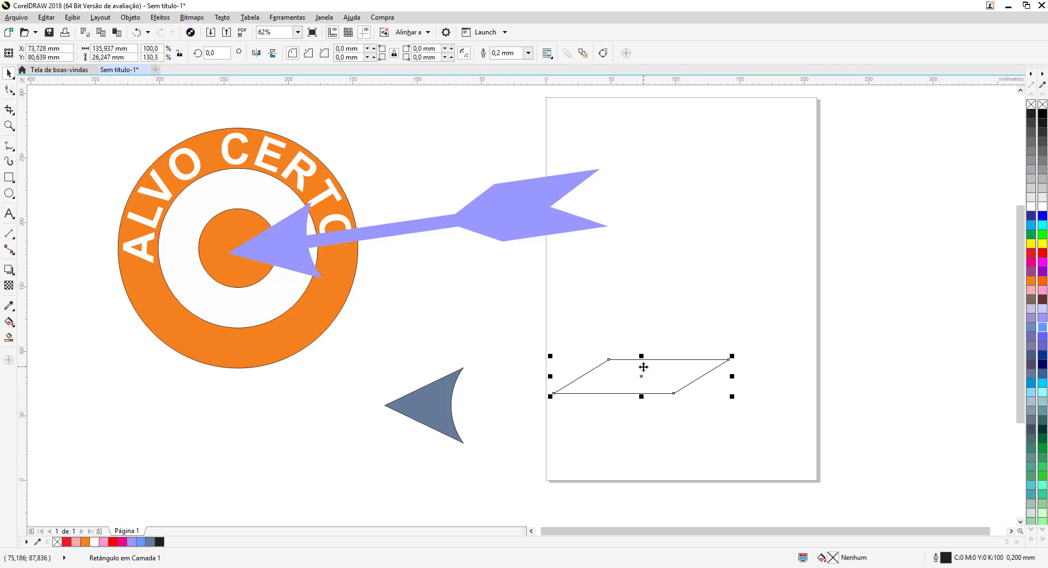
Step: Duplicate the parallelogram below itself, mirror the copy vertically and snap it to the original's lower edge
left_click_drag(642, 375, 639, 423)
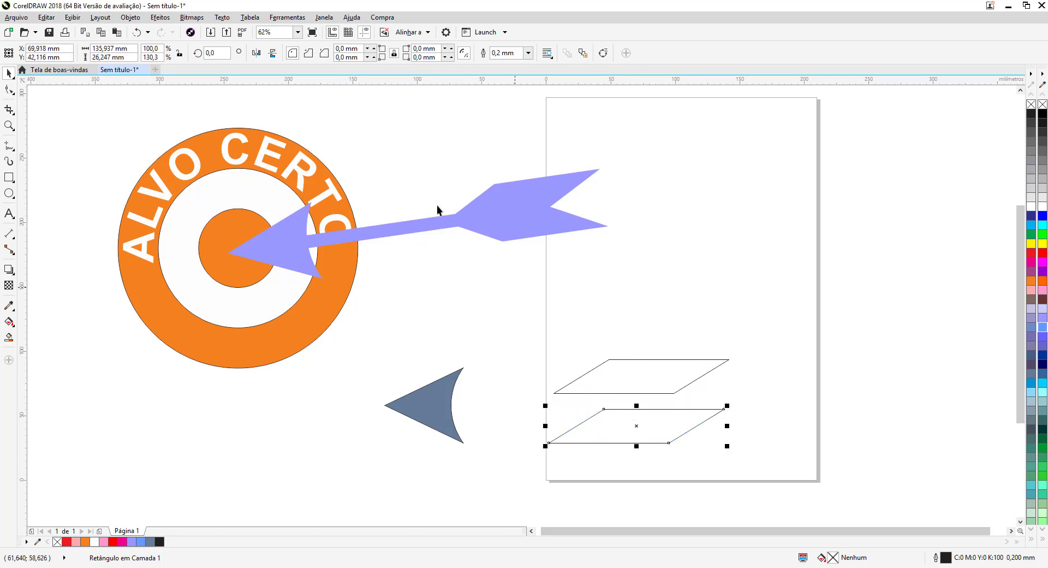
left_click(273, 53)
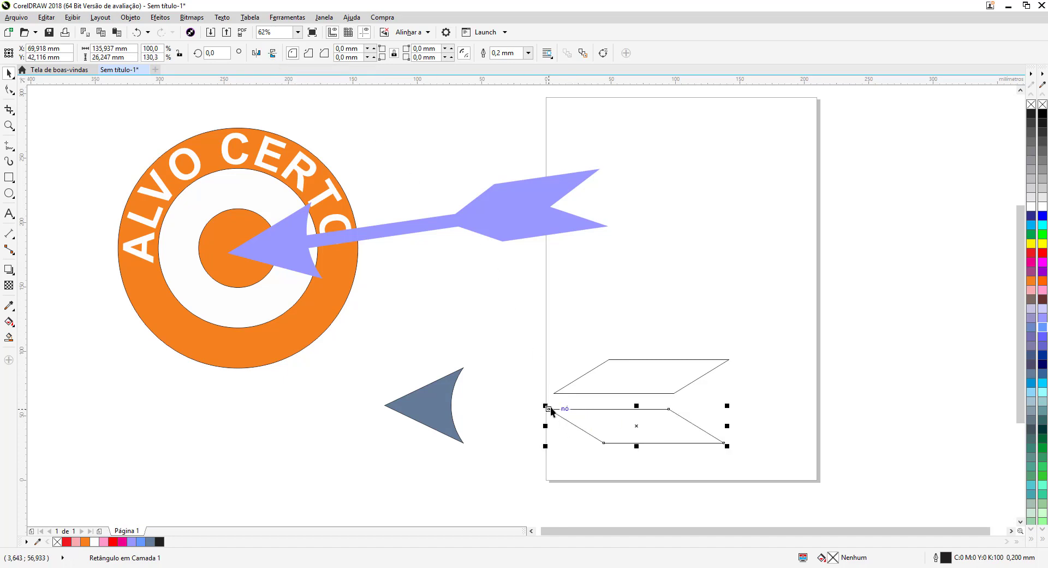
left_click_drag(548, 409, 558, 400)
left_click_drag(555, 394, 554, 394)
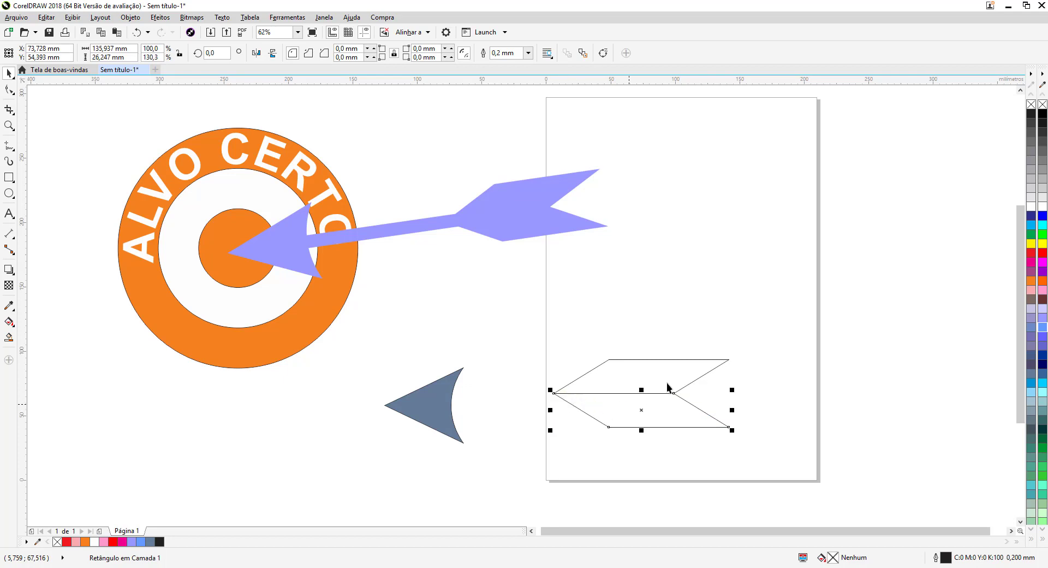
Step: Weld the two parallelograms into a fletching about 107 by 41 mm and place it over the page's right edge
left_click_drag(782, 312, 543, 459)
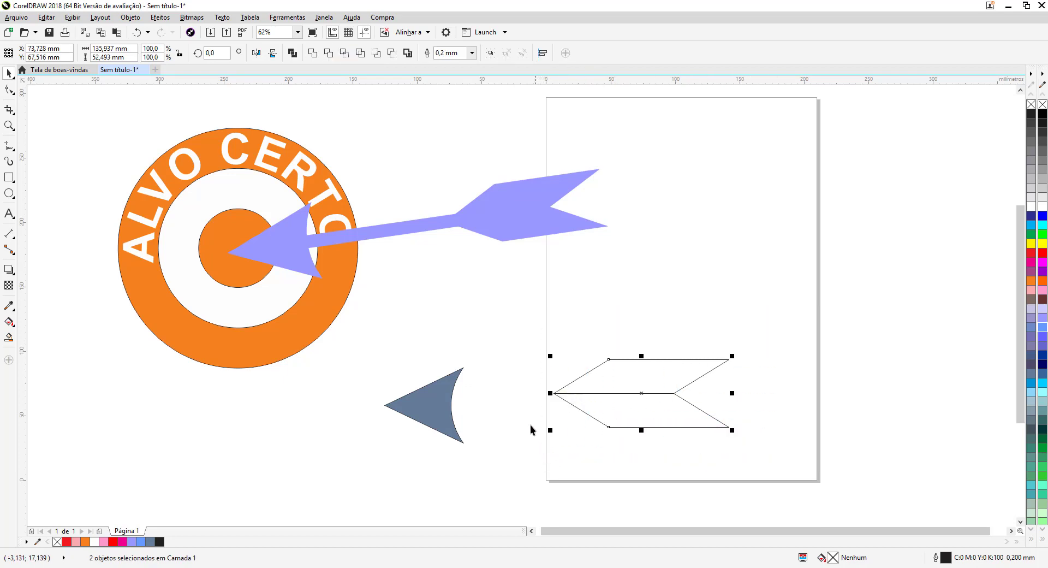
left_click(311, 53)
left_click_drag(733, 355, 695, 371)
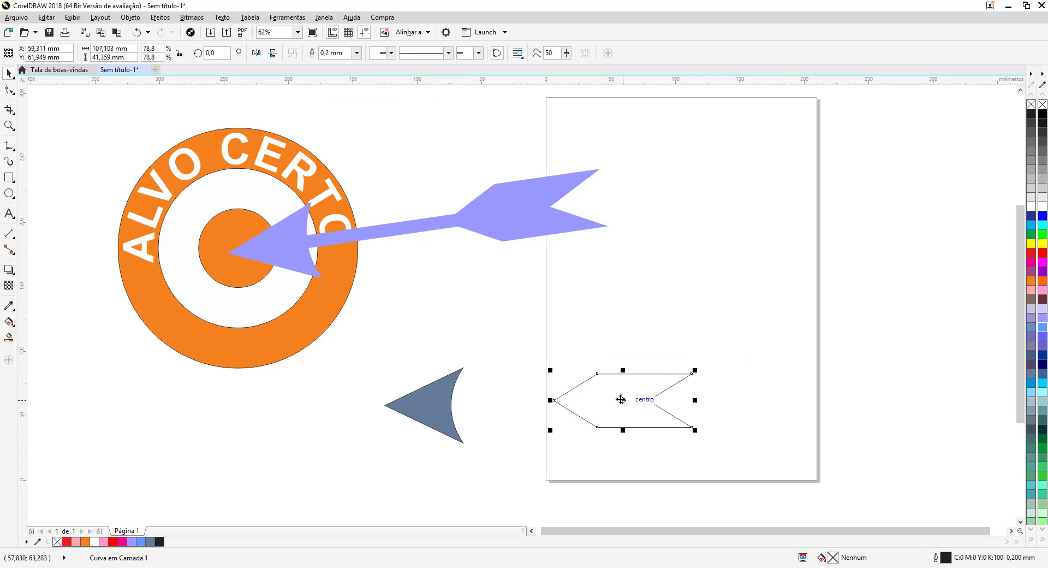
left_click_drag(622, 407, 836, 405)
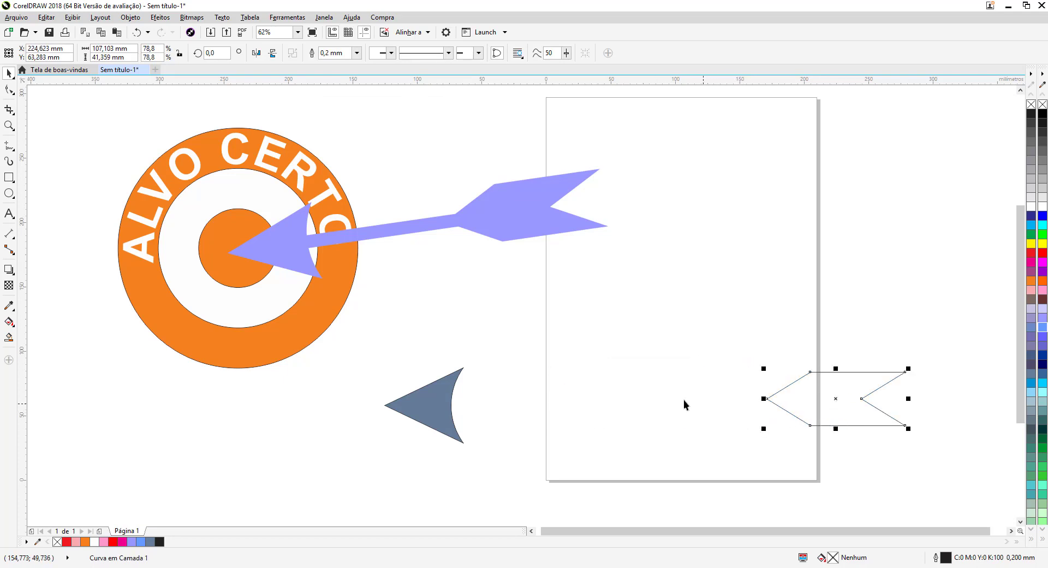
Step: Draw a thin rectangular shaft from the arrowhead to the fletching and align the centres of all three parts at the same height
left_click(10, 177)
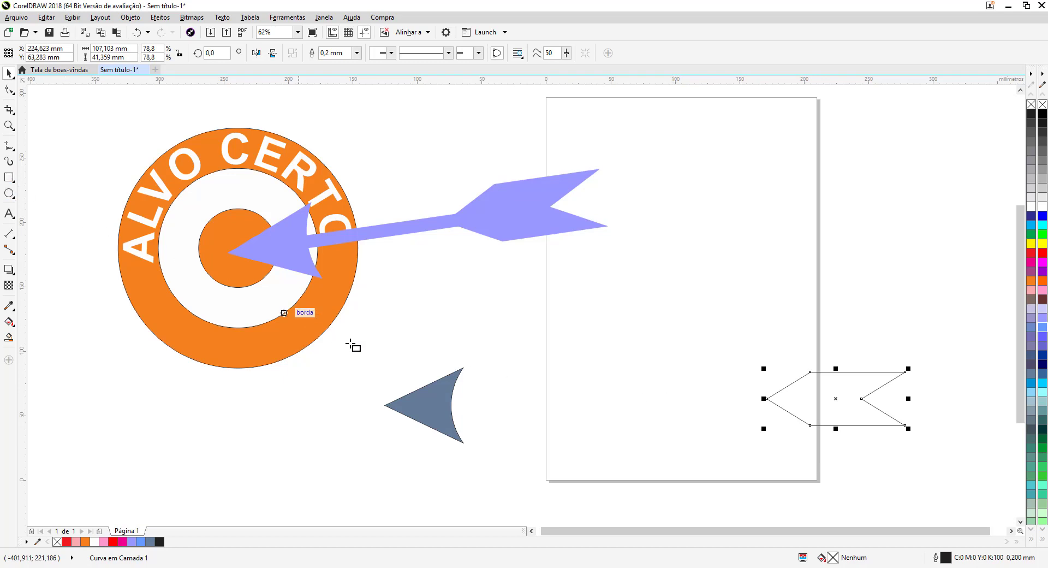
left_click_drag(443, 395, 788, 412)
key("space")
left_click_drag(955, 343, 361, 470)
key("e")
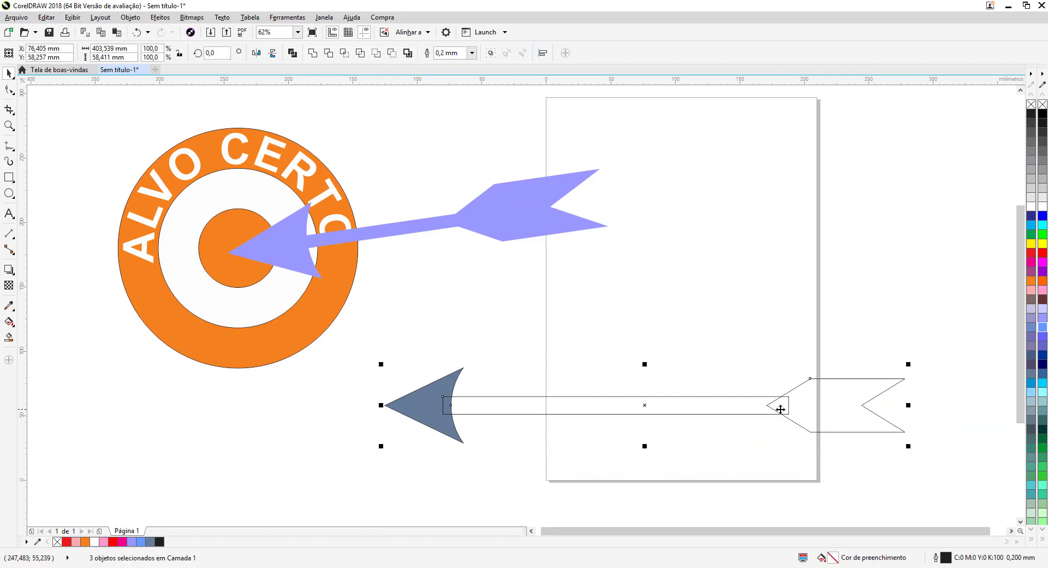
Step: Weld the arrowhead, shaft and fletching into one arrow, fill it light violet-blue (R:153 G:153 B:255) and remove its outline
left_click(313, 53)
left_click(1042, 320)
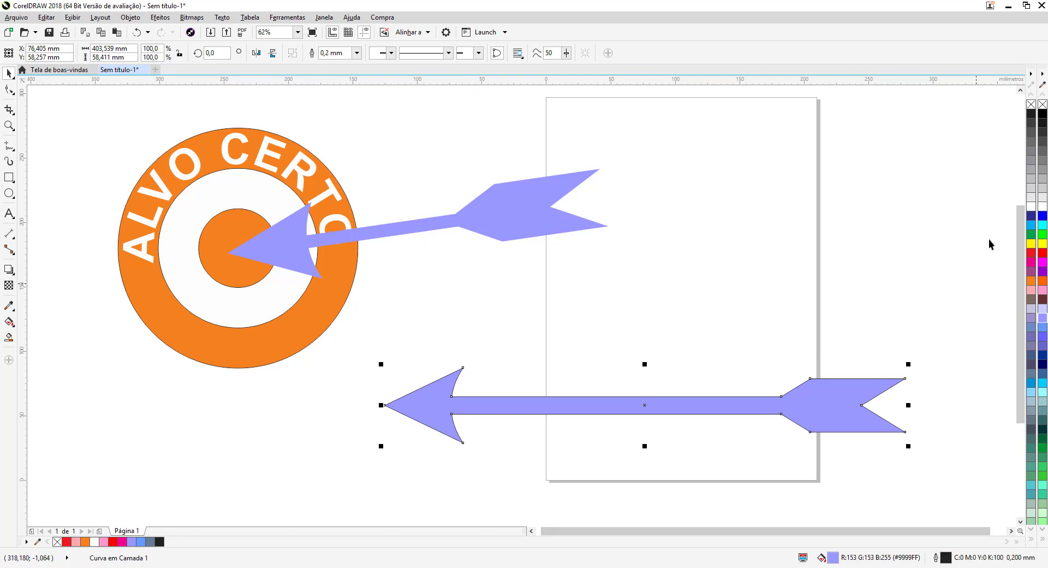
right_click(1032, 107)
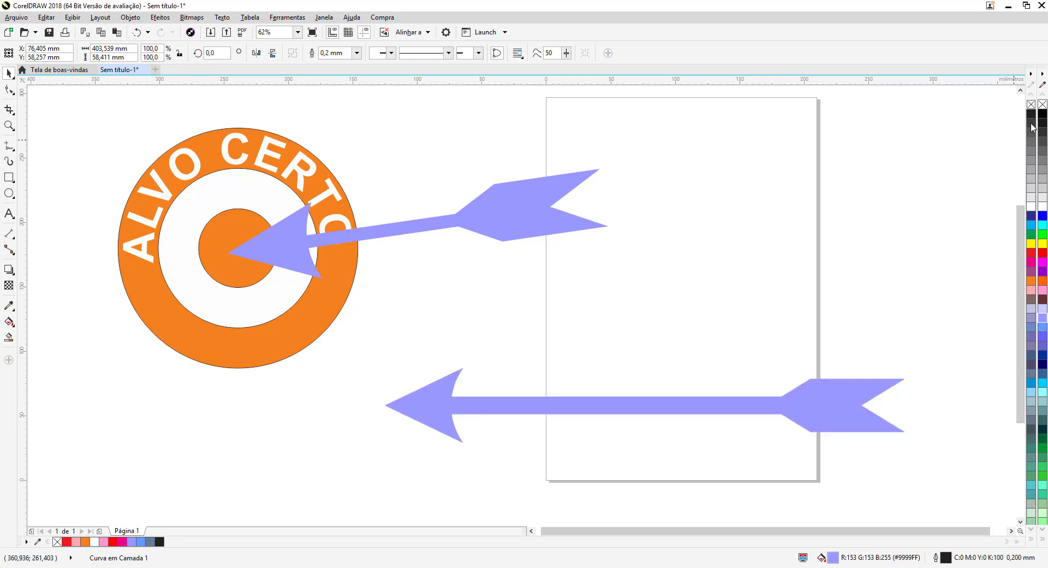
Step: Move the new arrow onto the target below the first arrow and scale it to about 306 by 44 mm
left_click_drag(520, 402, 392, 300)
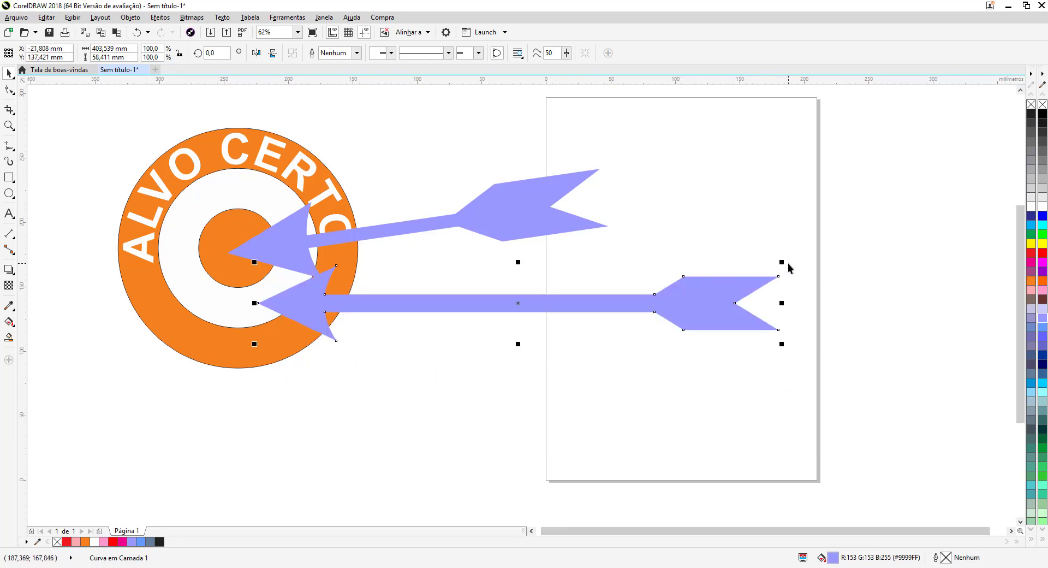
left_click_drag(783, 262, 655, 278)
Step: Select all the artwork and scale it up to about 2388 mm wide, back to about 429 mm, and down to about 95 mm
scroll(520, 397, "down", 2)
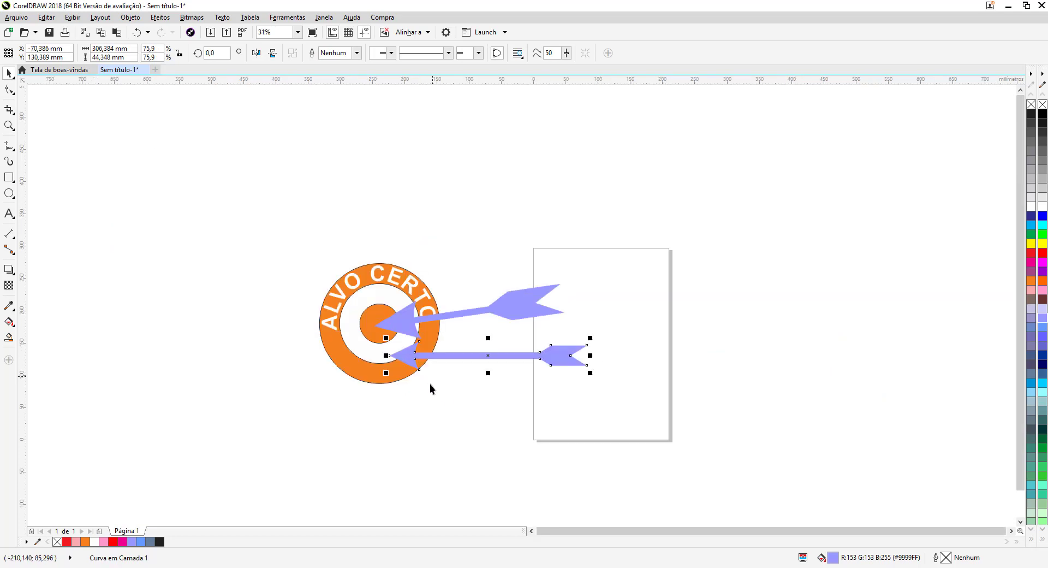
scroll(338, 300, "down", 2)
key("ctrl+a")
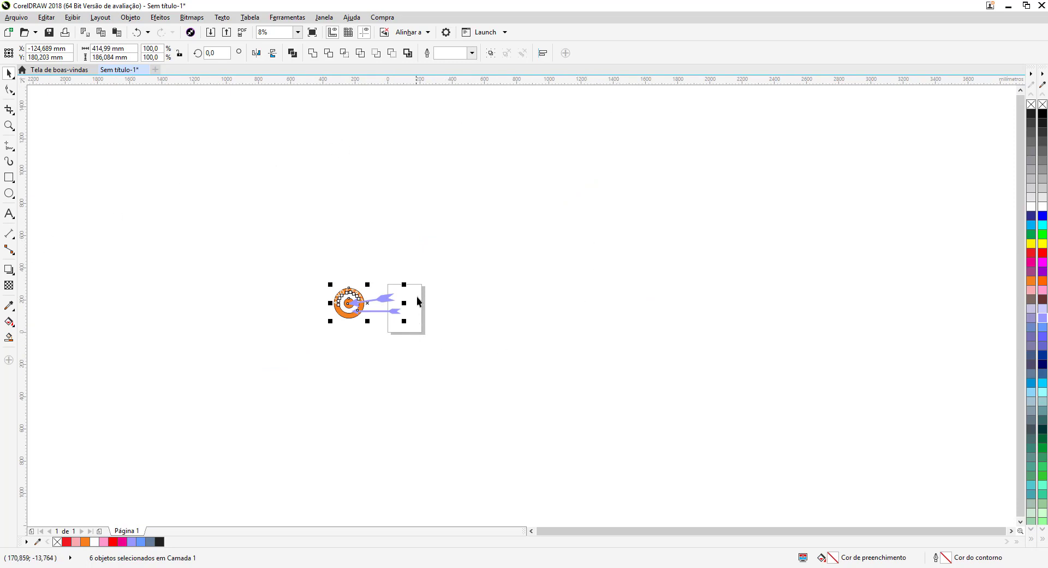
left_click_drag(407, 281, 780, 176)
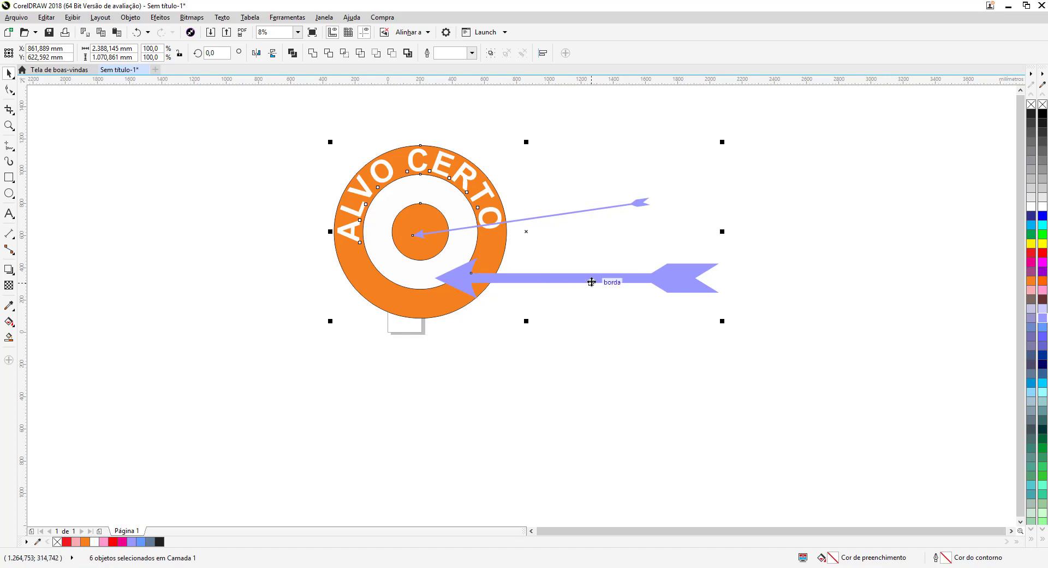
left_click_drag(722, 141, 400, 288)
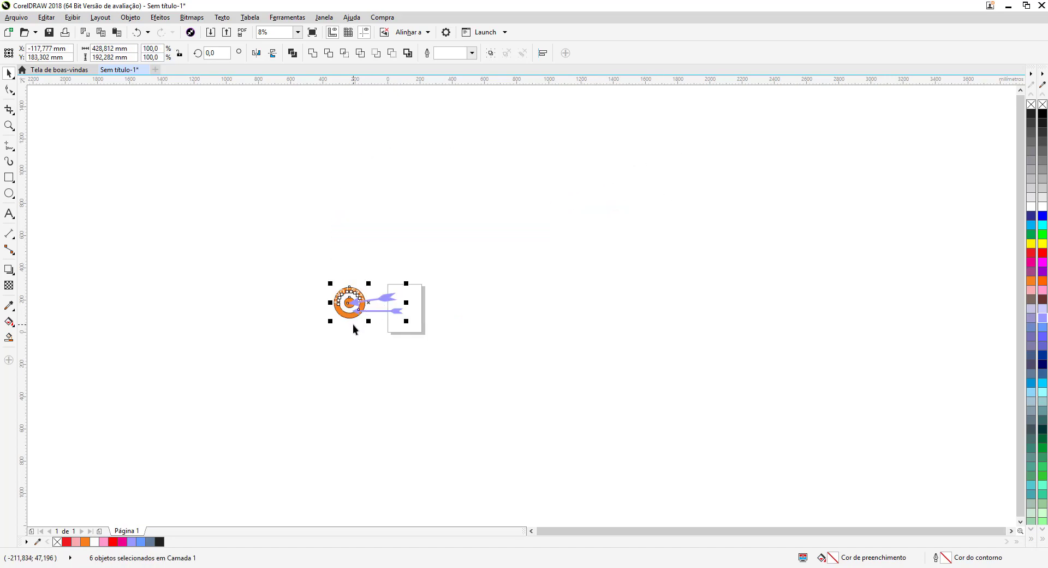
scroll(353, 324, "up", 2)
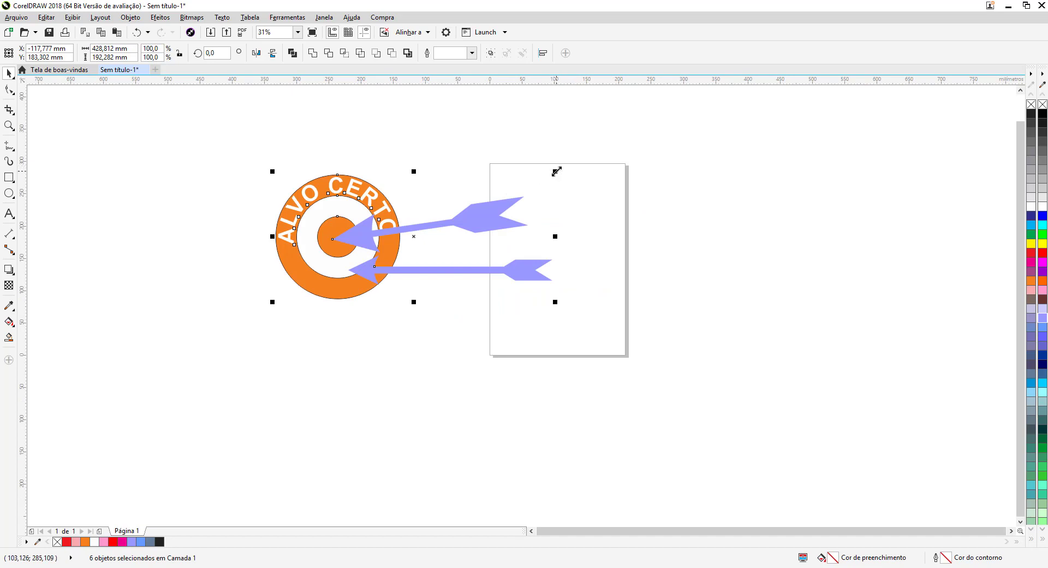
left_click_drag(555, 171, 342, 264)
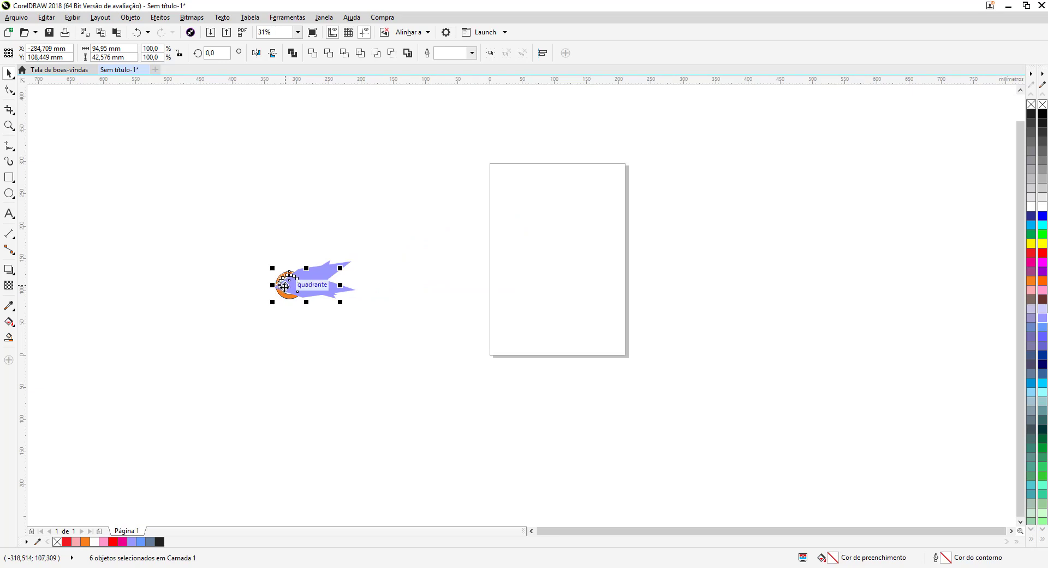
Step: Move the distorted violet-blue arrow up off the target and remove its outline
scroll(284, 296, "up", 2)
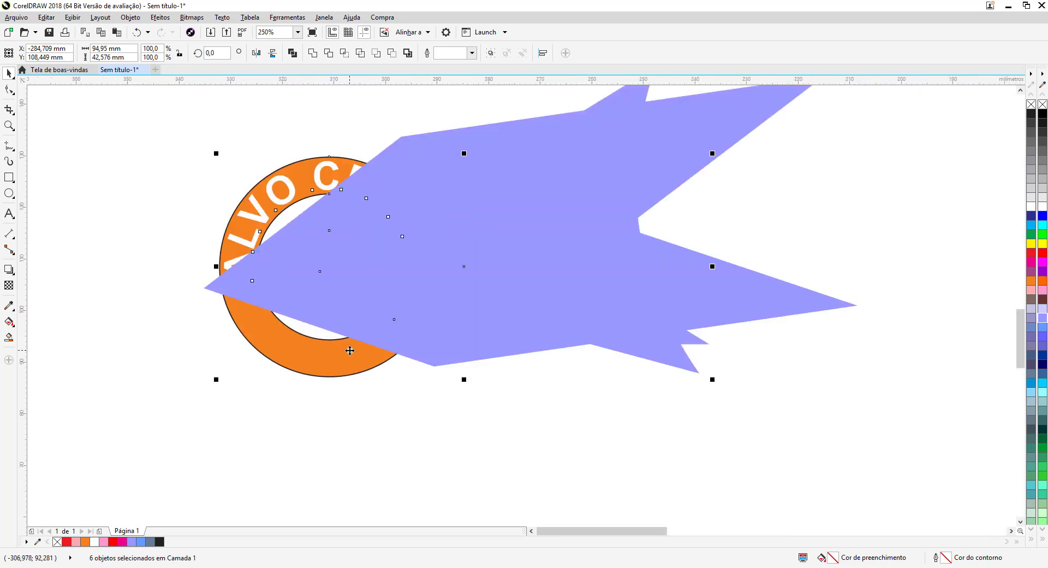
scroll(349, 351, "down", 1)
left_click(389, 388)
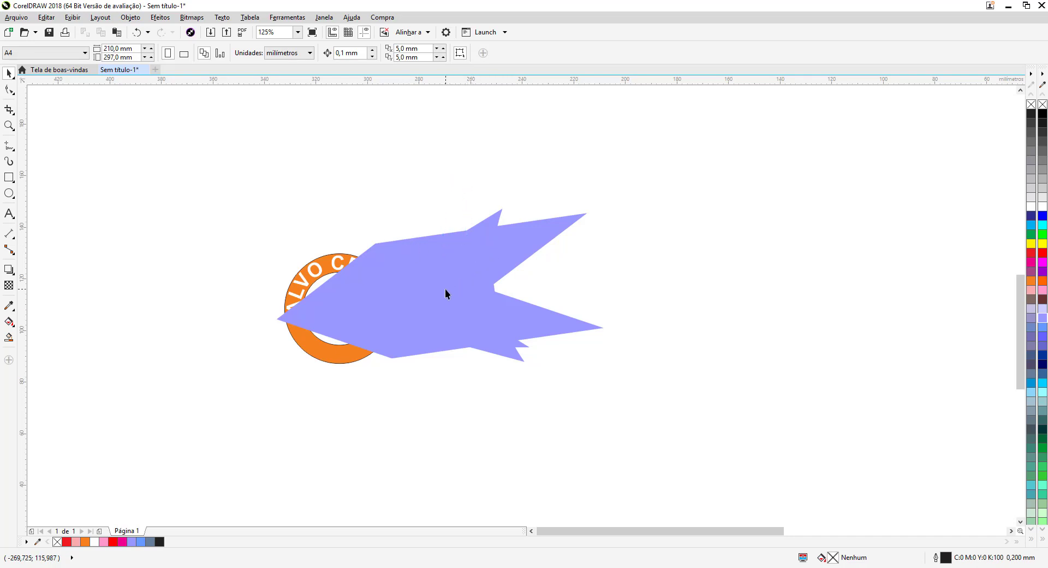
left_click_drag(445, 293, 464, 203)
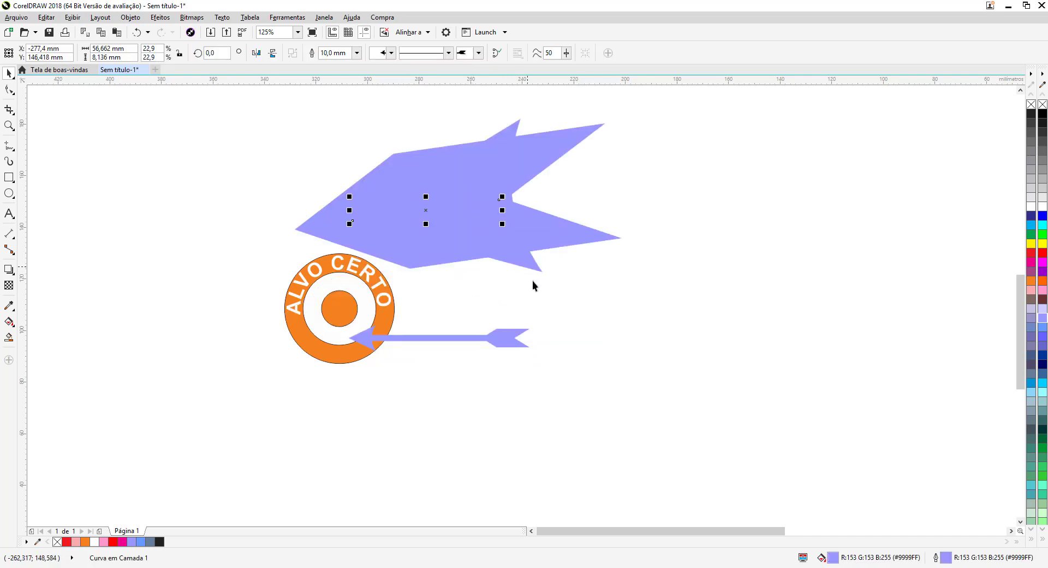
scroll(415, 349, "down", 1)
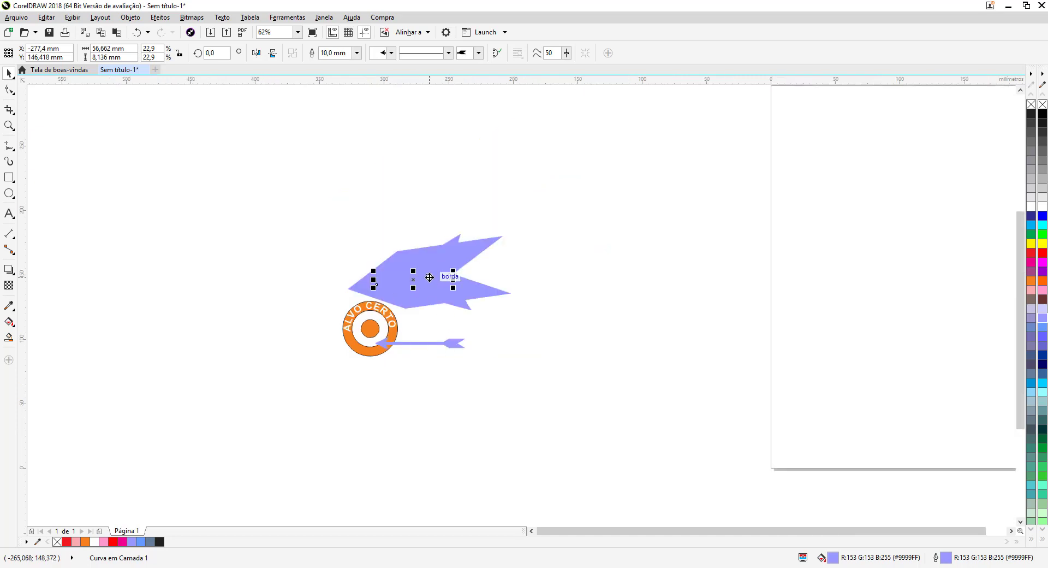
right_click(1031, 105)
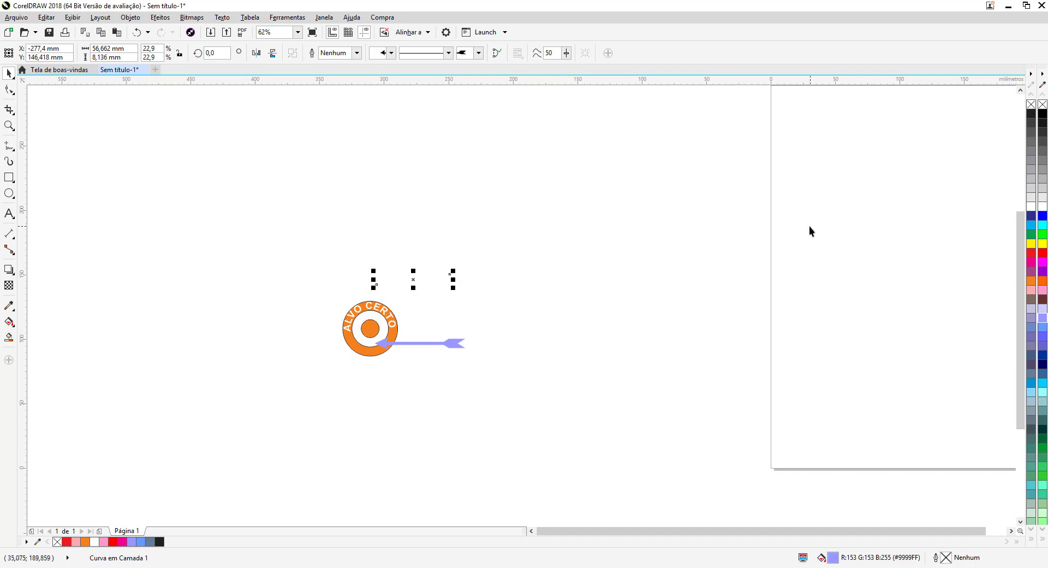
left_click(533, 323)
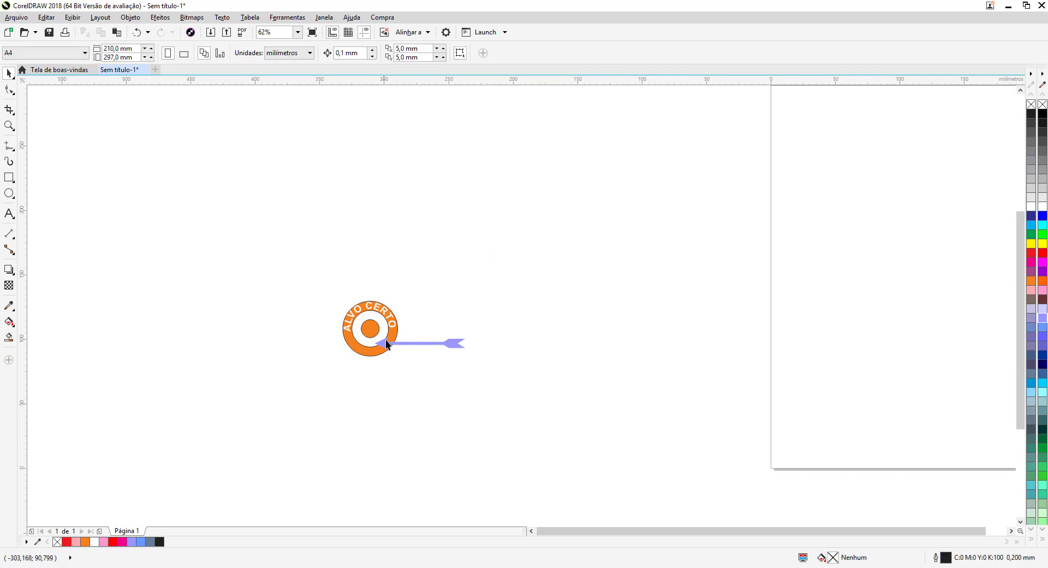
Step: Move the remaining arrow so its tip sits at the target's centre and group it with the circles and text
scroll(385, 341, "up", 2)
left_click_drag(377, 341, 368, 315)
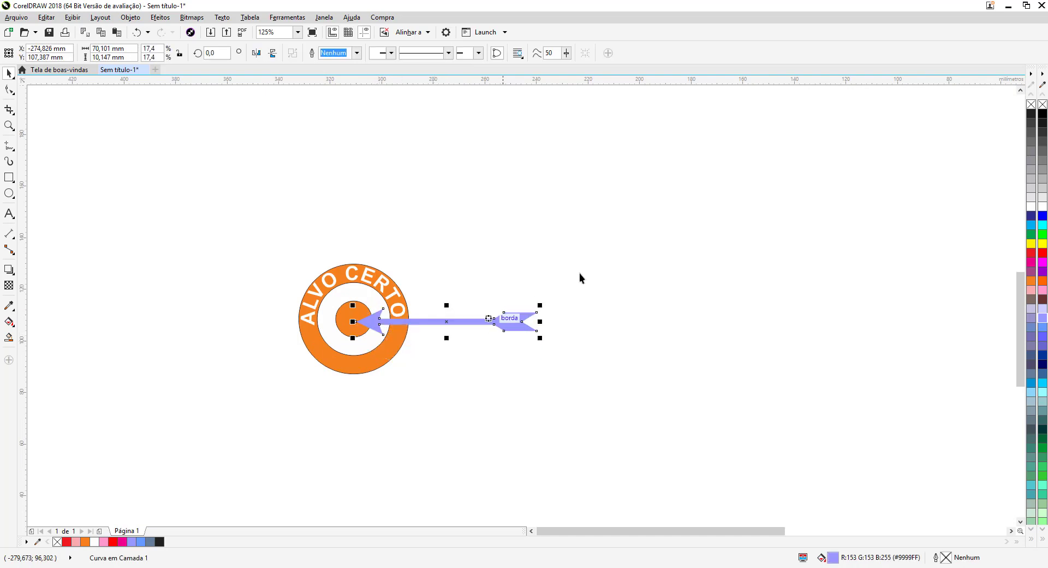
left_click_drag(651, 207, 224, 426)
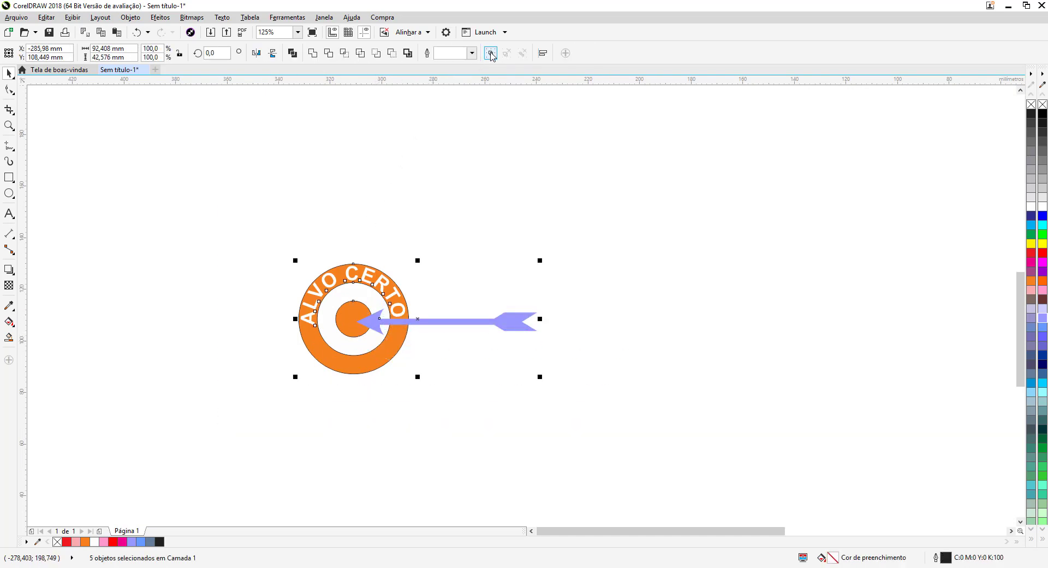
left_click(491, 53)
Step: Scale the grouped artwork up to about 240 by 111 mm and move it onto the page
scroll(350, 339, "down", 1)
scroll(367, 339, "down", 1)
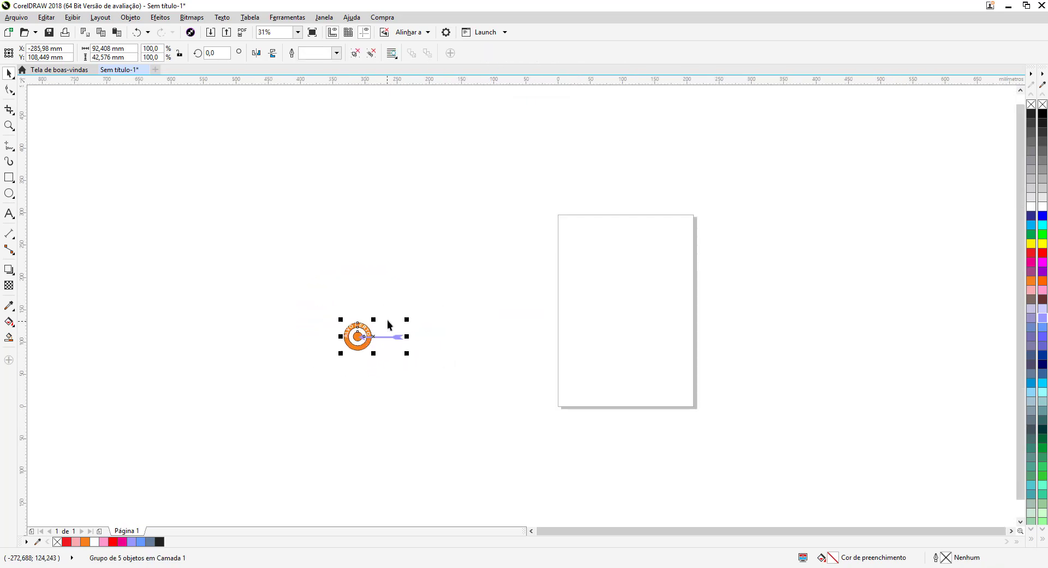
left_click_drag(409, 321, 532, 276)
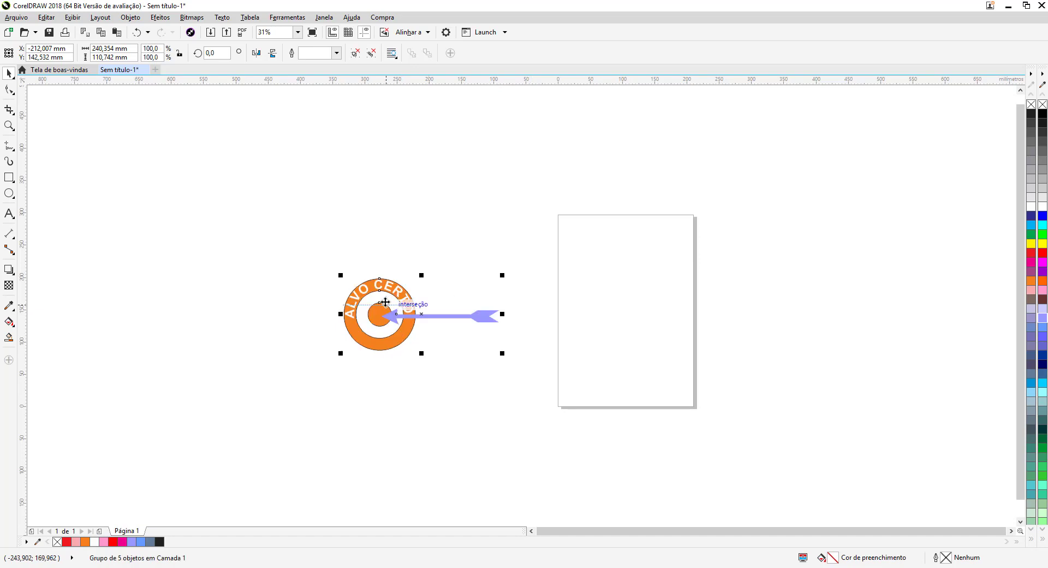
left_click_drag(387, 303, 613, 285)
left_click(519, 240)
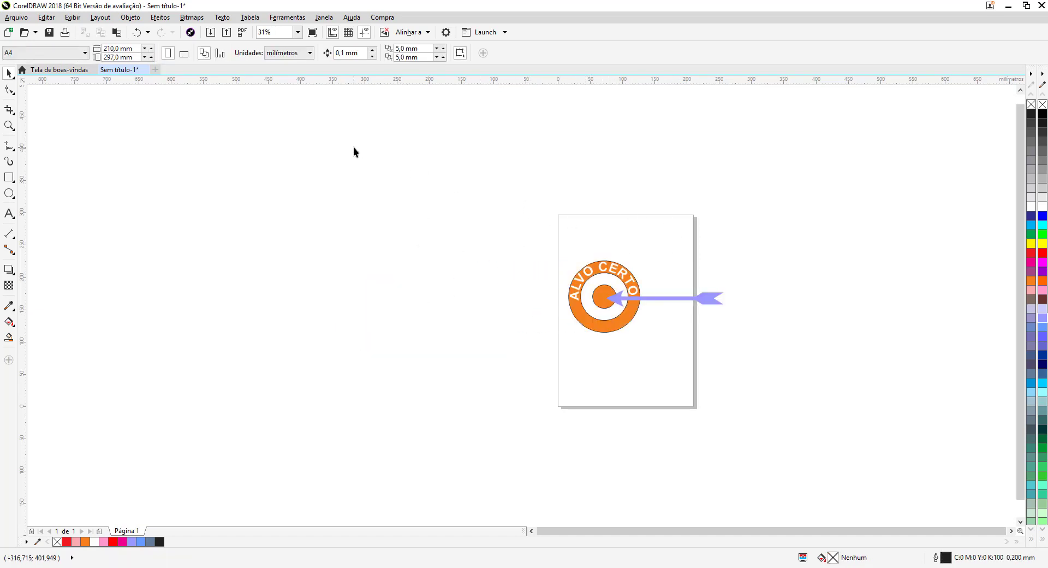
Step: Switch the page to landscape orientation and centre the grouped artwork on it without outlines
left_click(186, 55)
left_click(589, 267)
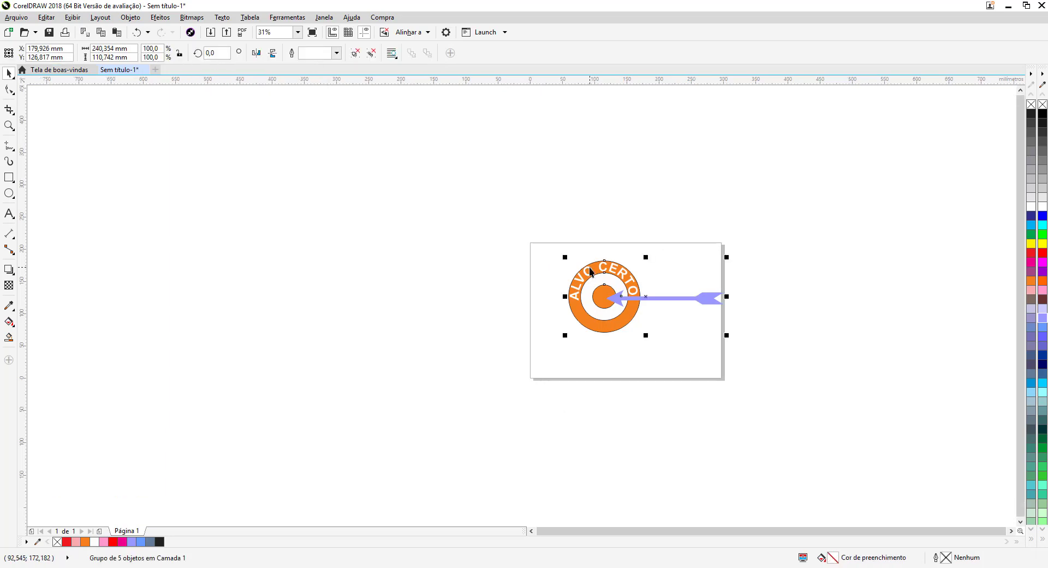
key("p")
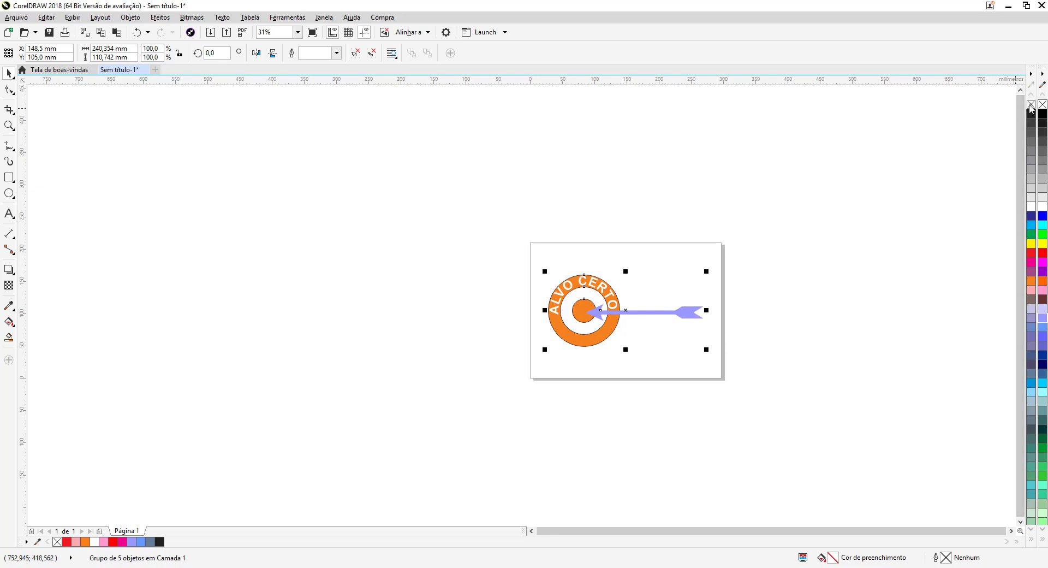
scroll(752, 337, "up", 1)
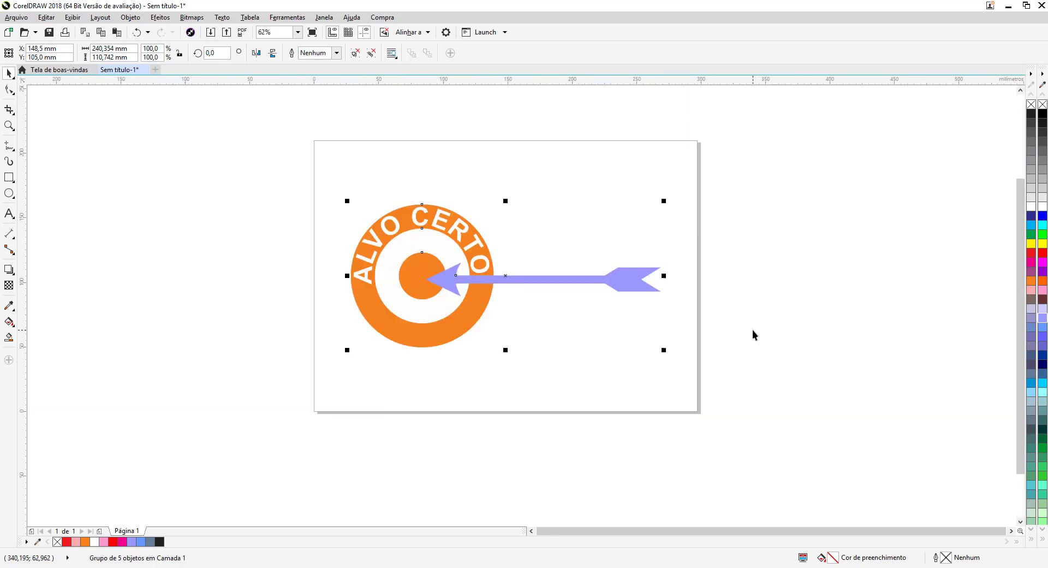